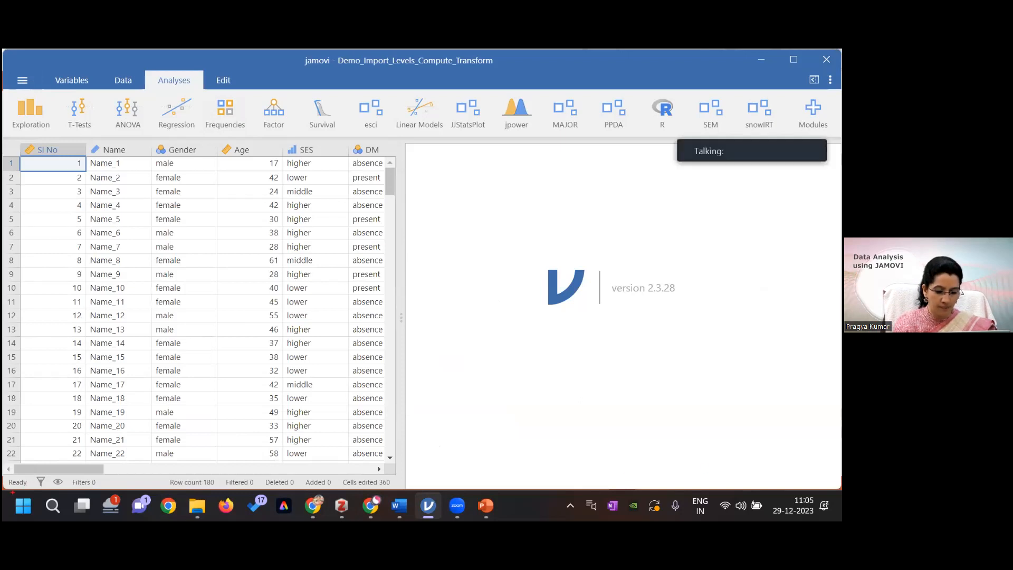
drag(11, 493, 36, 518)
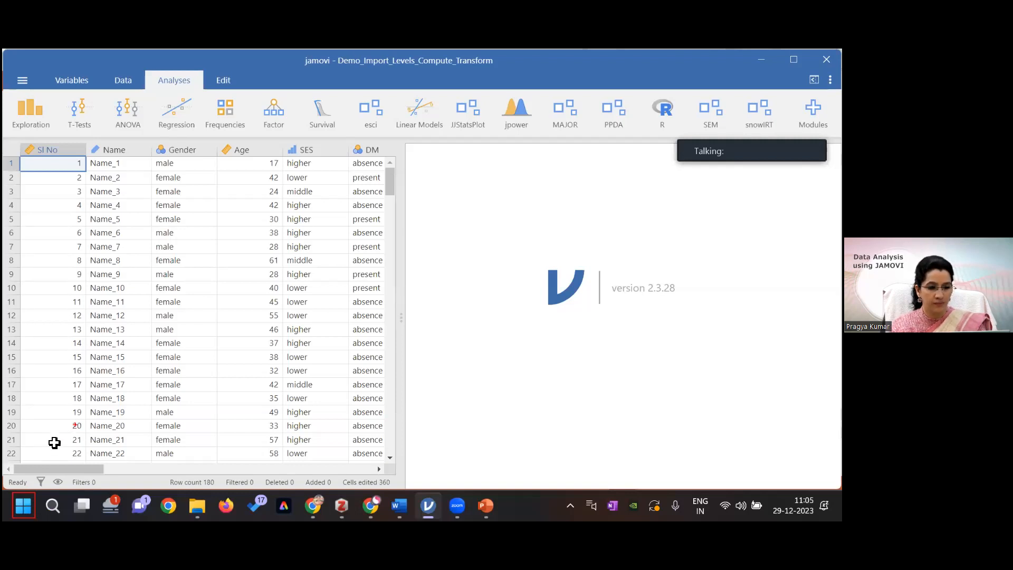
click(24, 505)
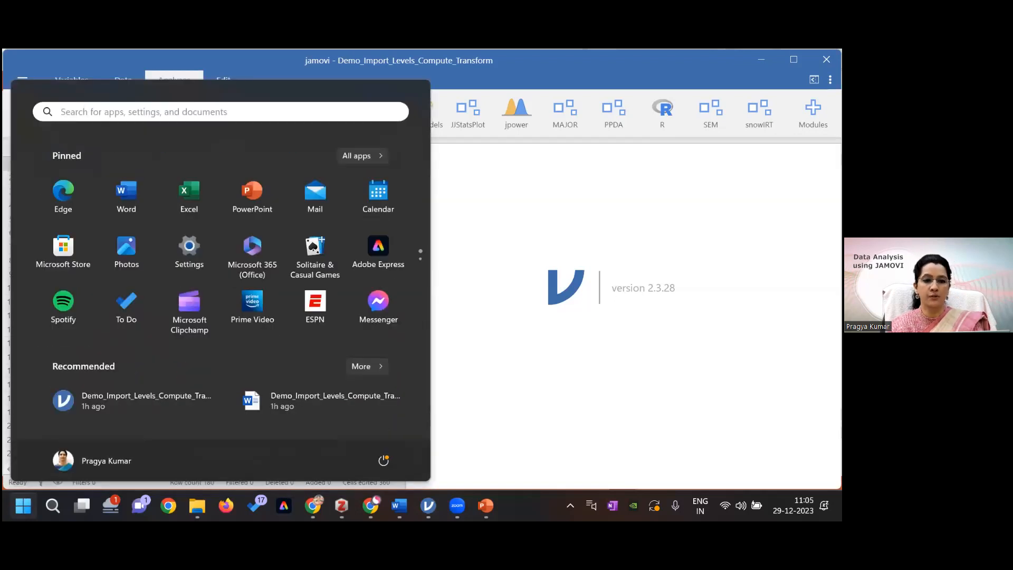
click(143, 121)
text(ja)
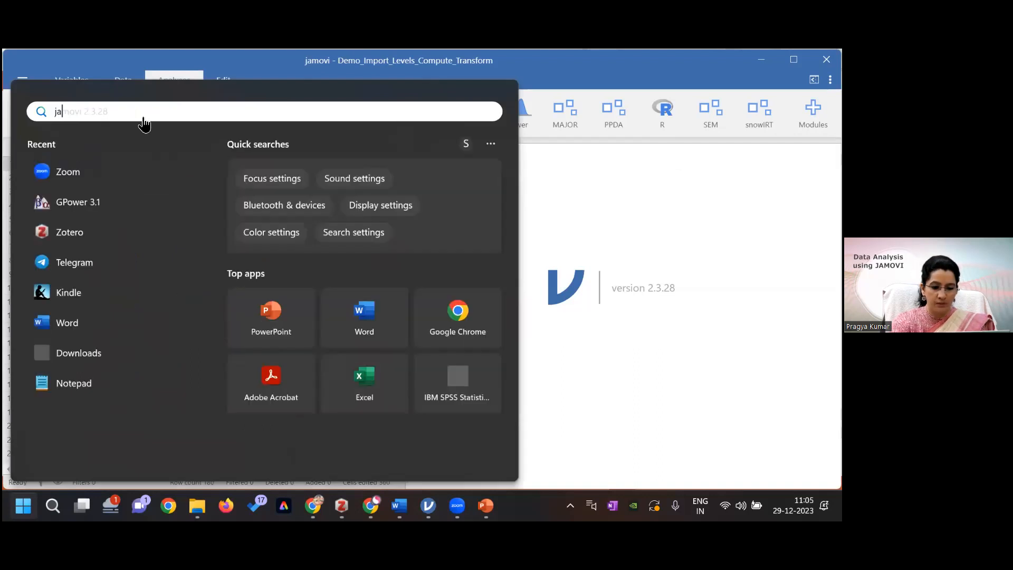
text(movi)
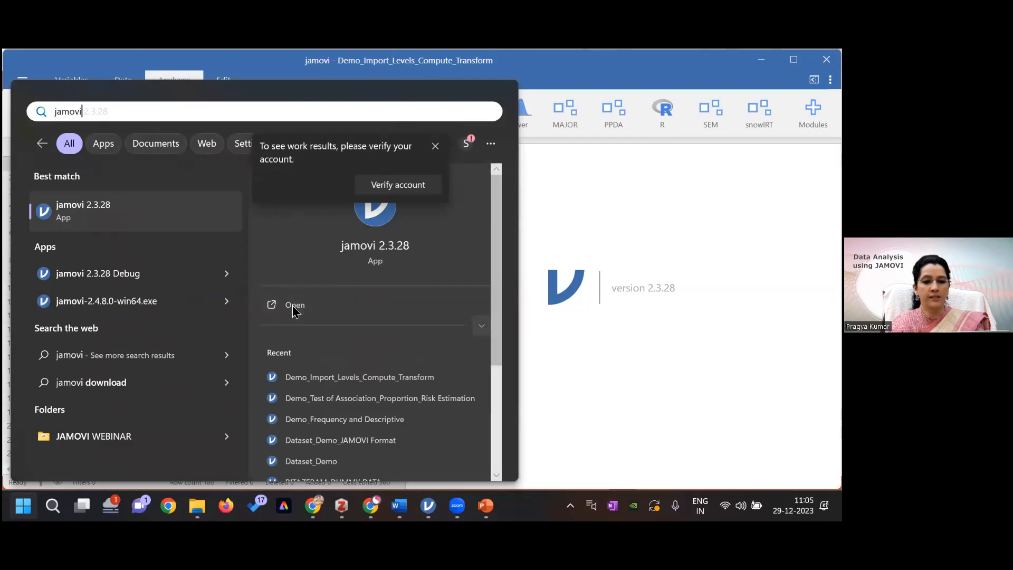
click(592, 191)
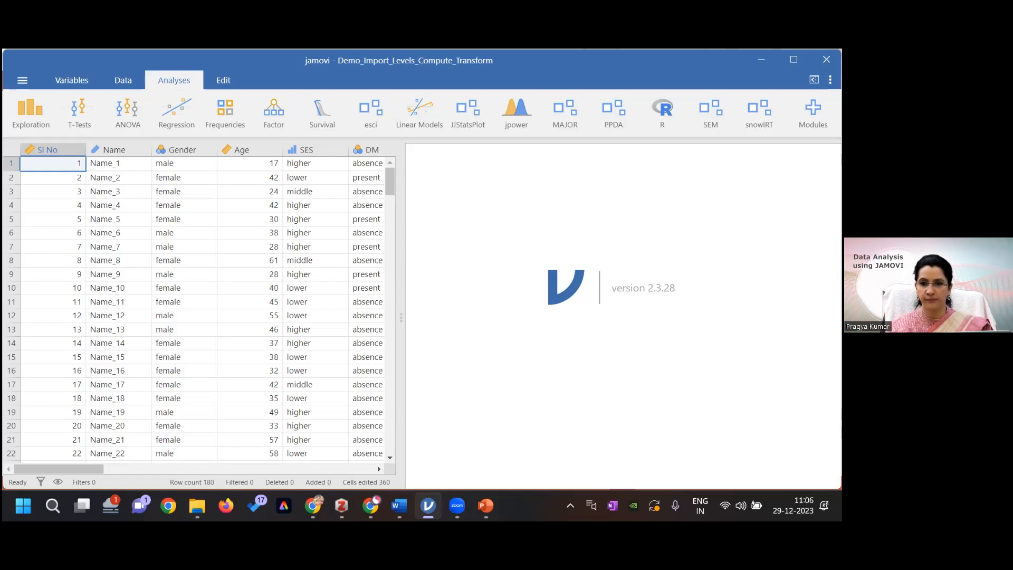
Close the open dataset window and launch jamovi 2.3.28 again with a blank data set.
click(827, 59)
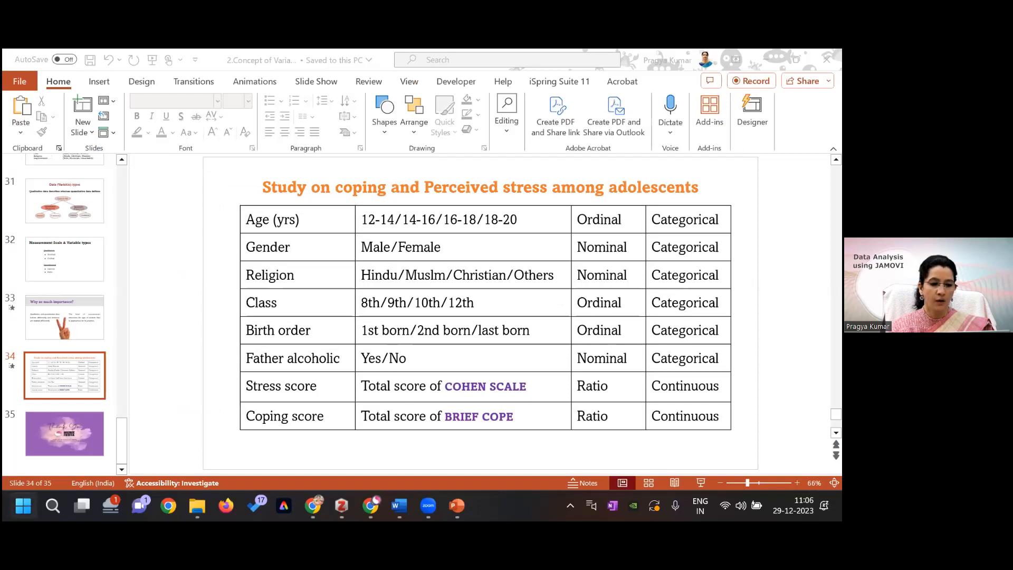
click(23, 505)
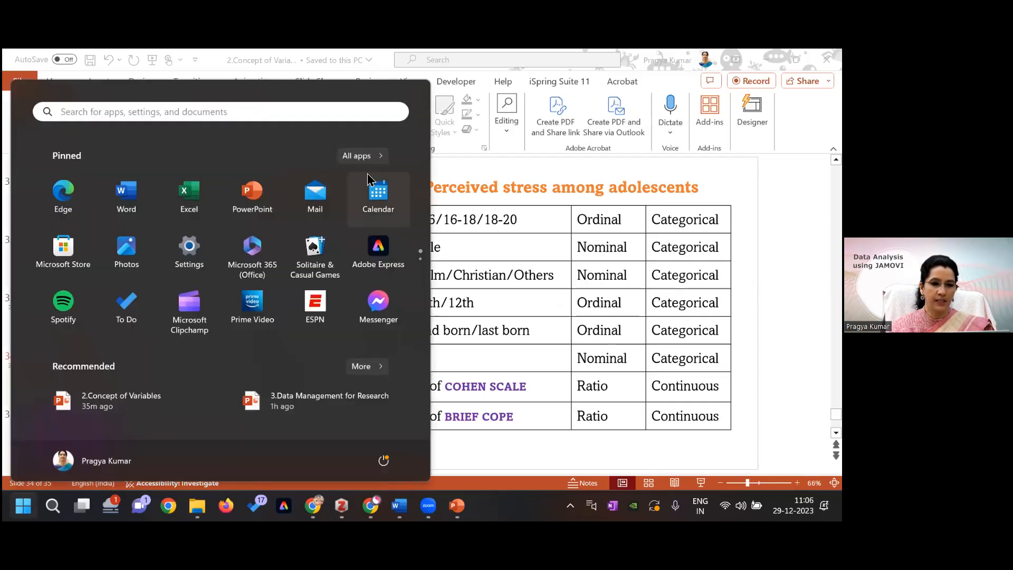
click(333, 115)
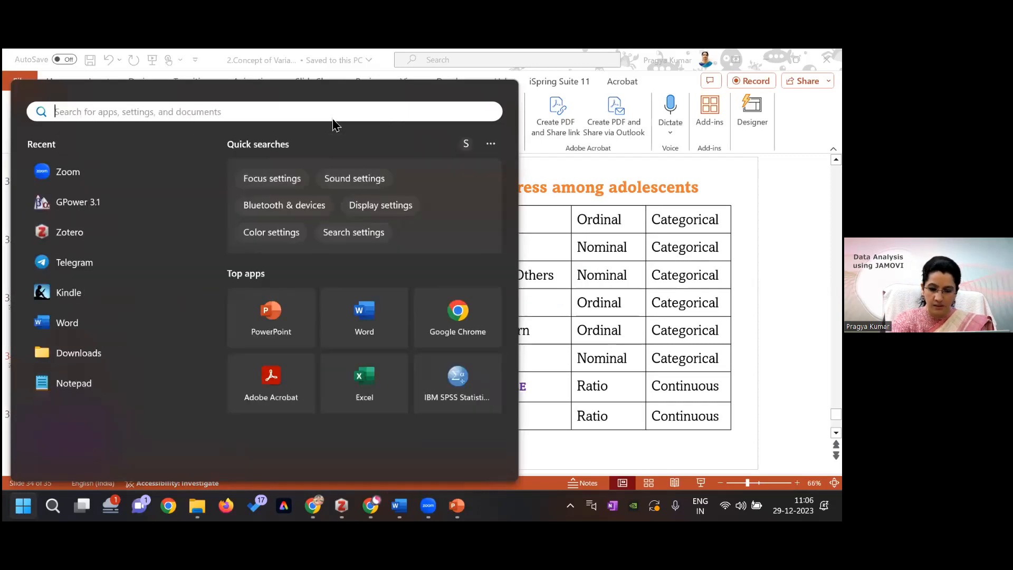
text(jamovi)
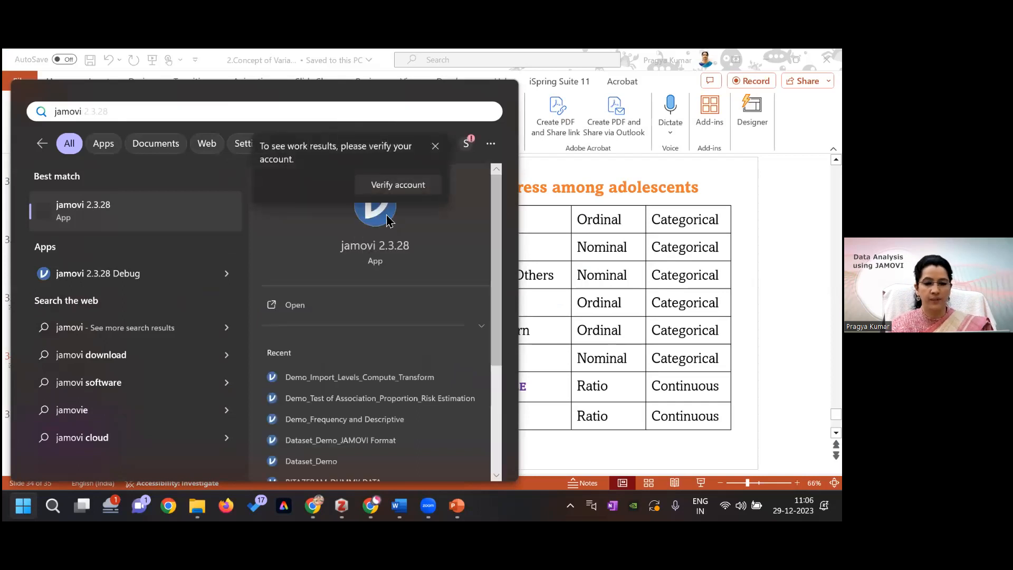
click(298, 308)
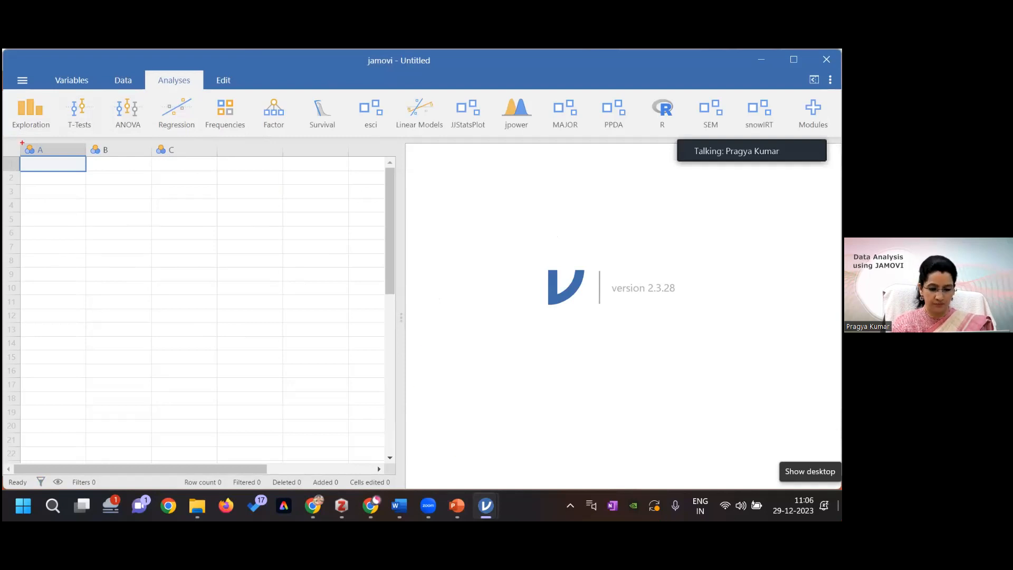
Look over the blank data set's spreadsheet and results areas, its variable list, and the data and analysis tools.
mouse_move(22, 143)
mouse_down()
mouse_move(226, 436)
mouse_move(372, 476)
mouse_up()
mouse_move(427, 154)
mouse_down()
mouse_move(468, 185)
mouse_move(623, 414)
mouse_move(705, 426)
mouse_move(782, 482)
mouse_up()
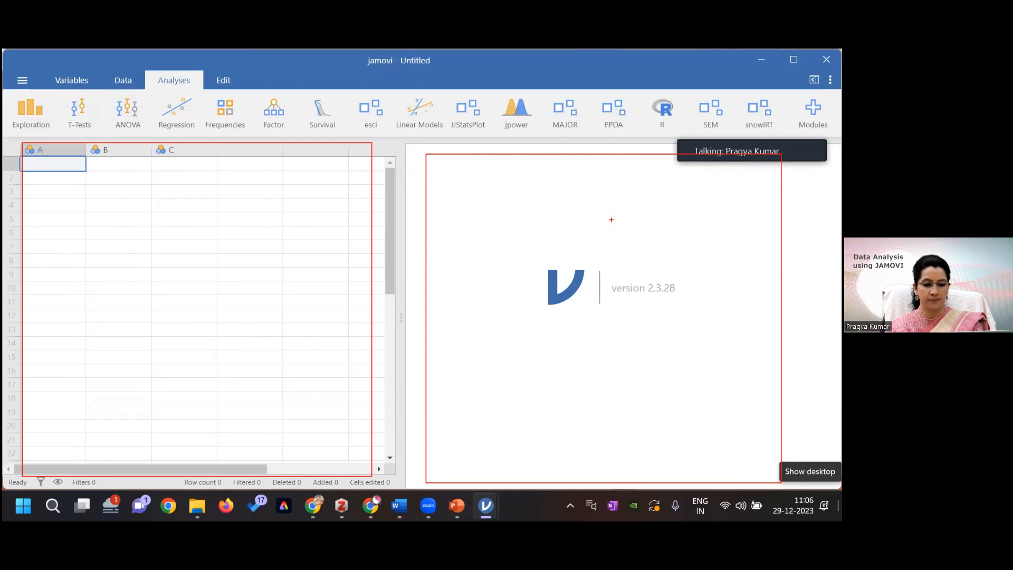
key(Escape)
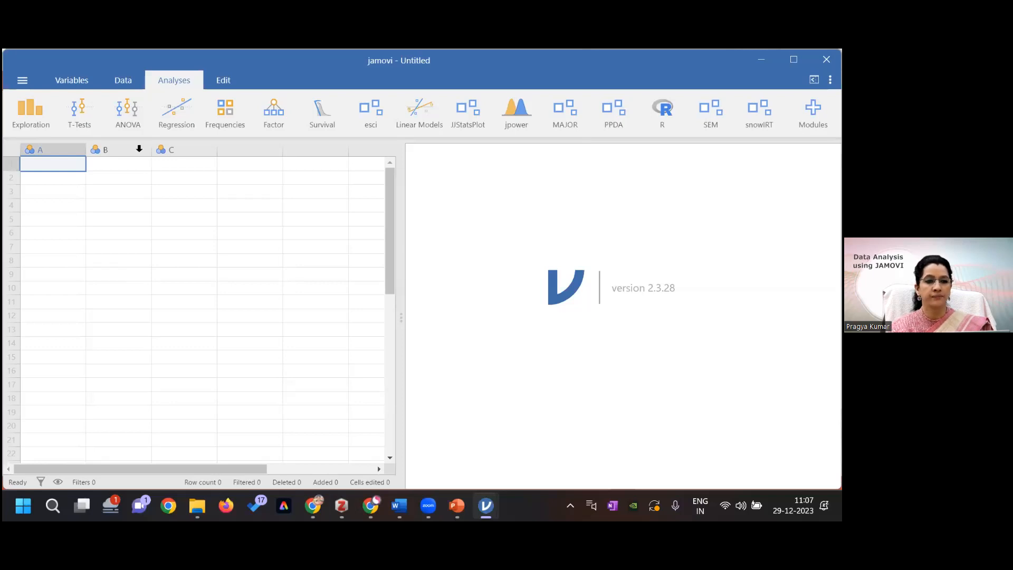
click(63, 81)
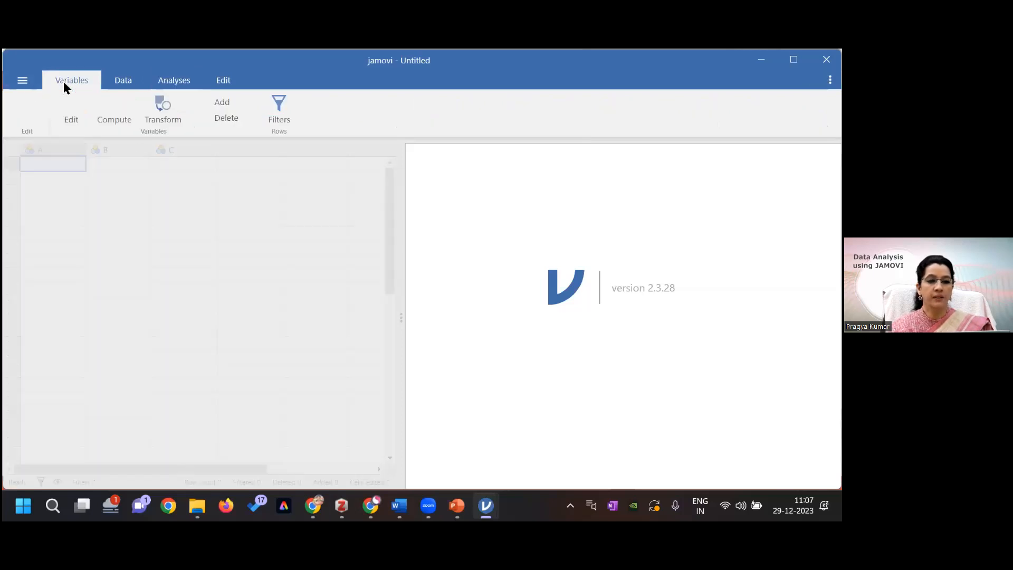
click(121, 81)
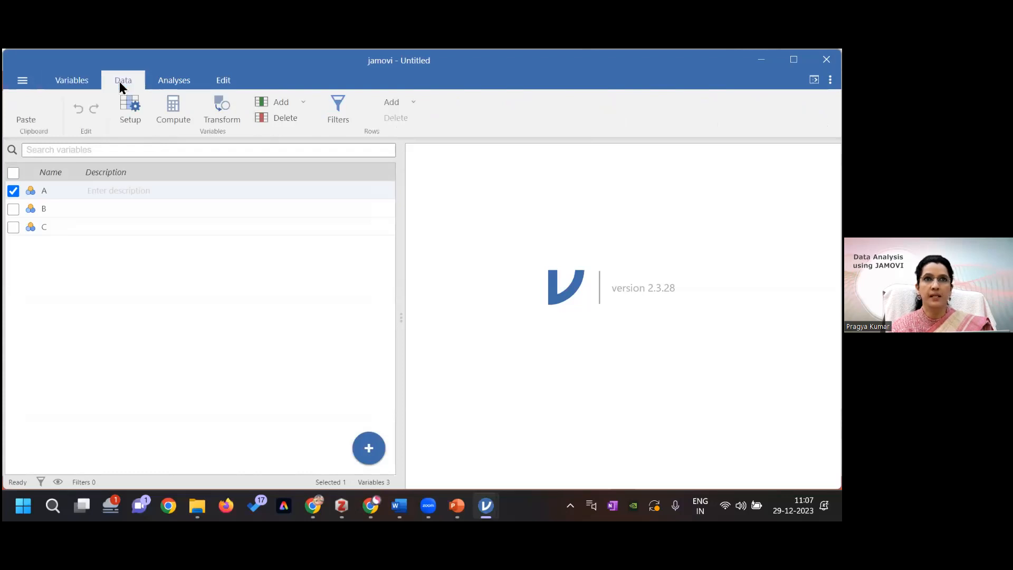
click(173, 83)
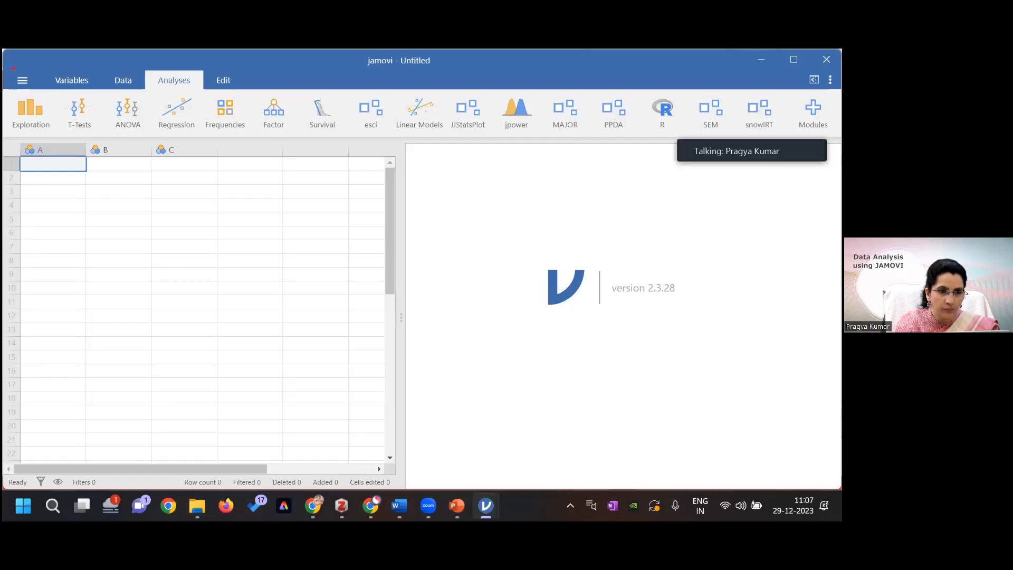
drag(33, 89, 35, 88)
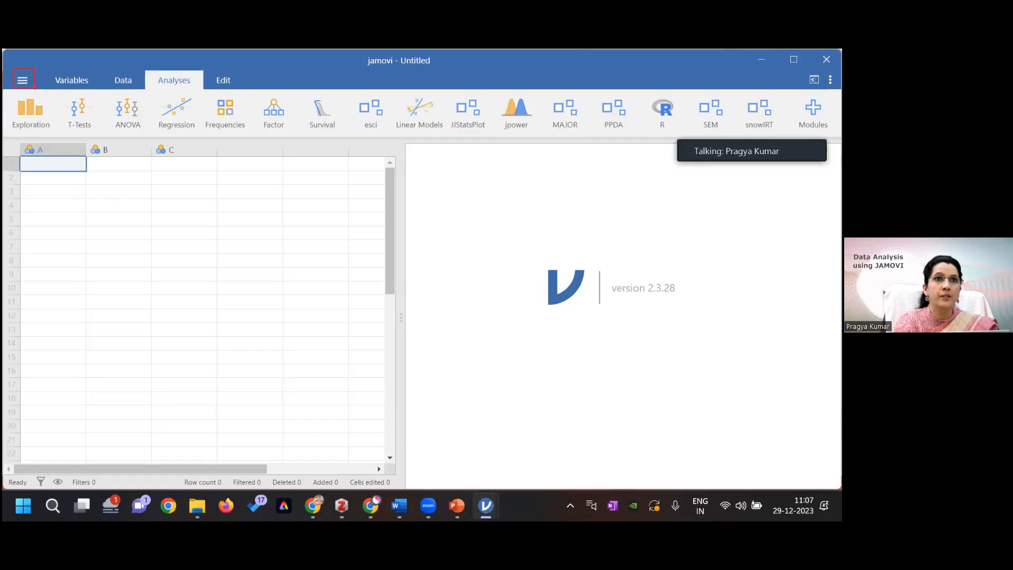
Bring up the file browser for opening a data file and try the "3rd Basic Data Analysis with JAMOVI" folder.
click(21, 82)
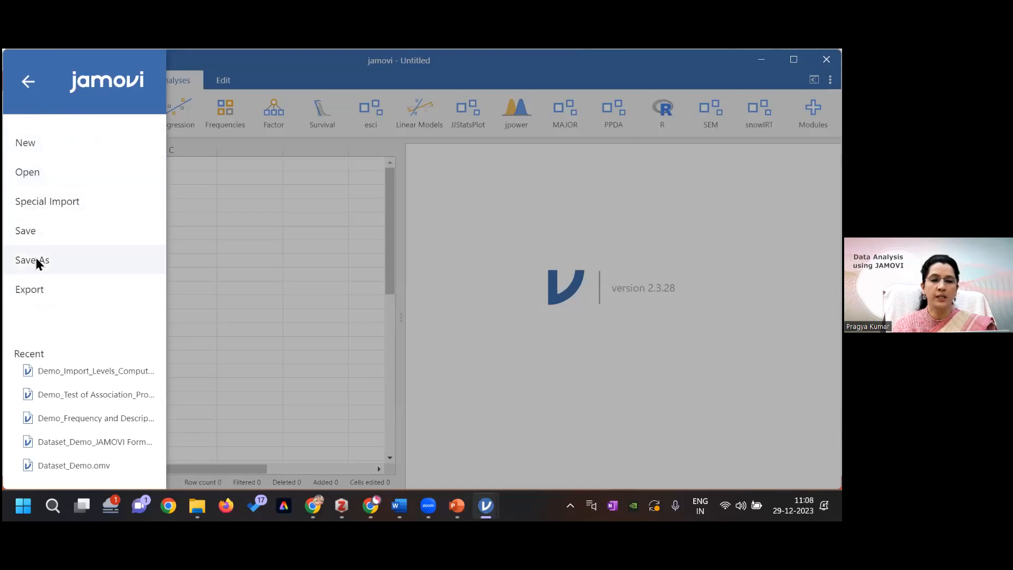
click(59, 181)
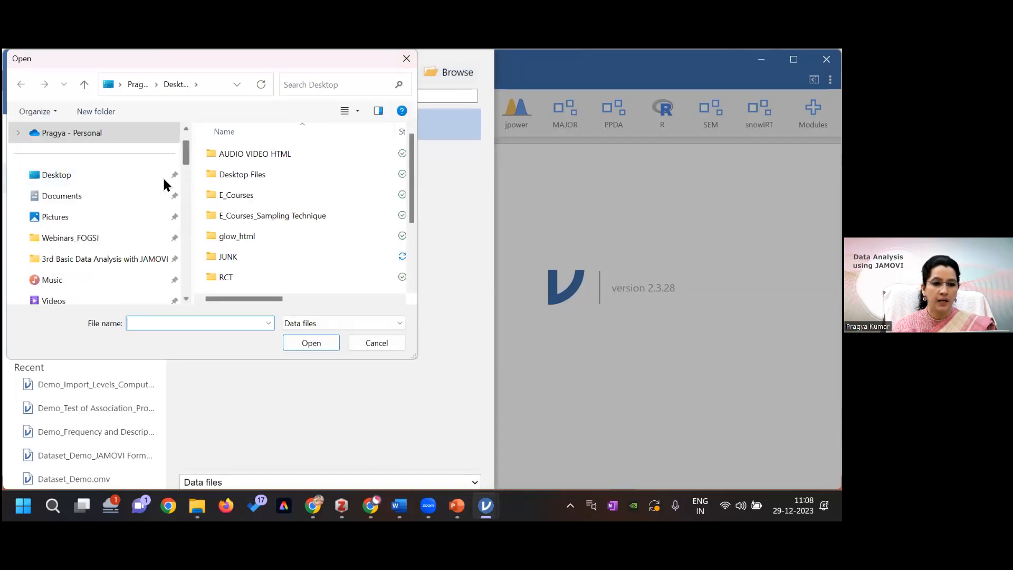
click(126, 259)
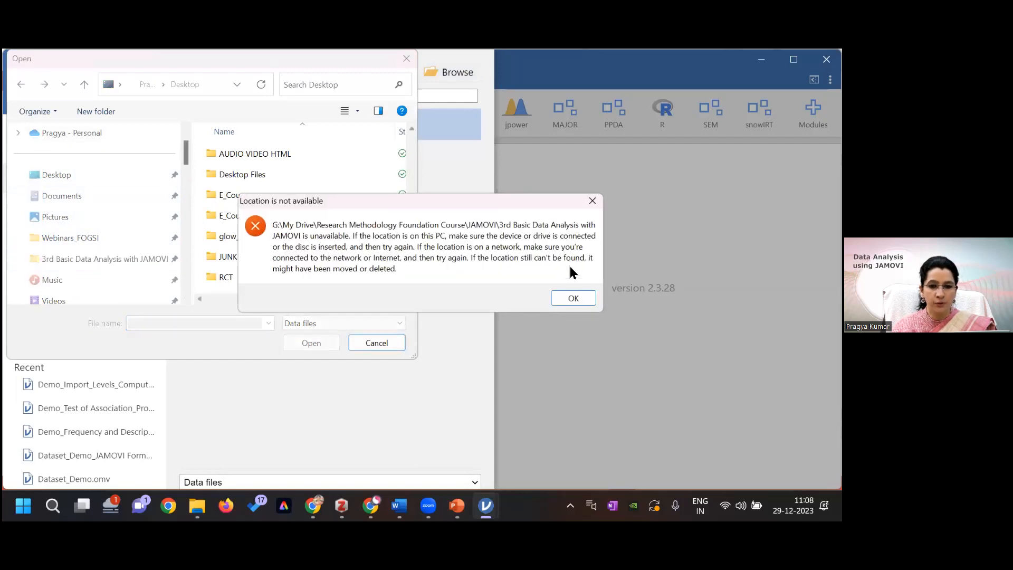
click(572, 298)
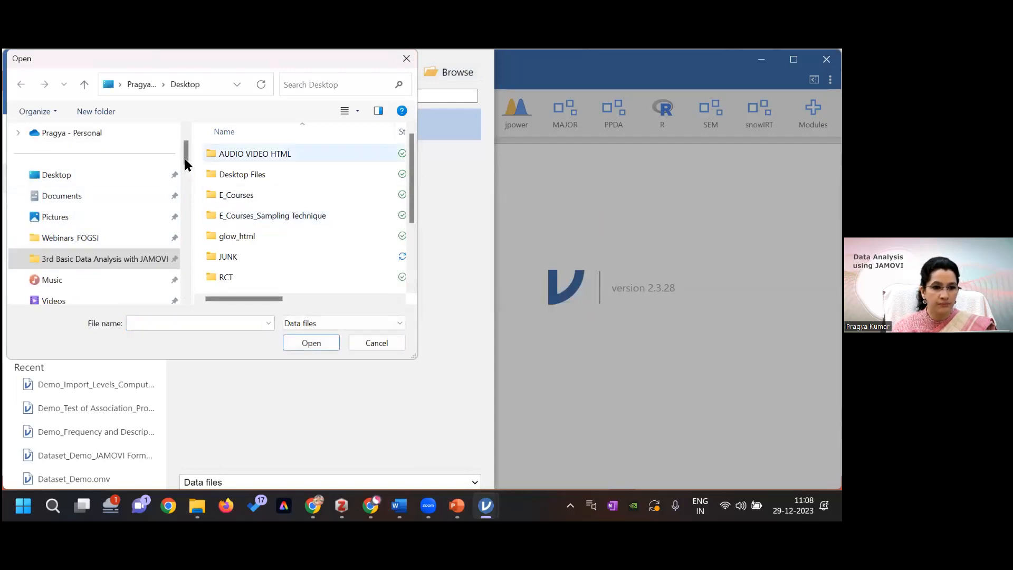
Select the Excel file Demo_Import_Levels_Compute_Transform in the Demo folder and examine which data file types can be opened.
scroll(185, 140, up, 1)
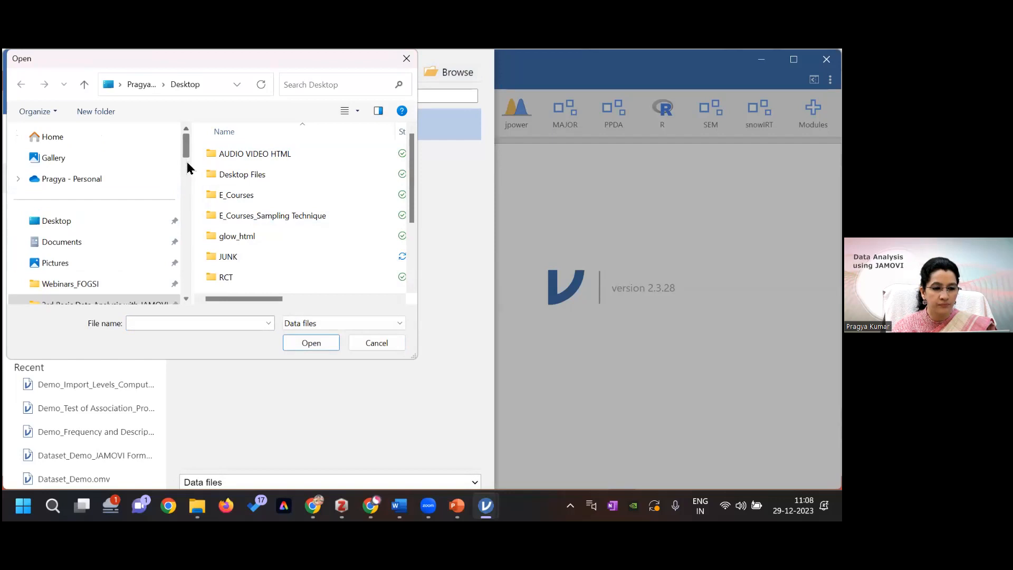
scroll(188, 175, down, 3)
drag(188, 181, 187, 185)
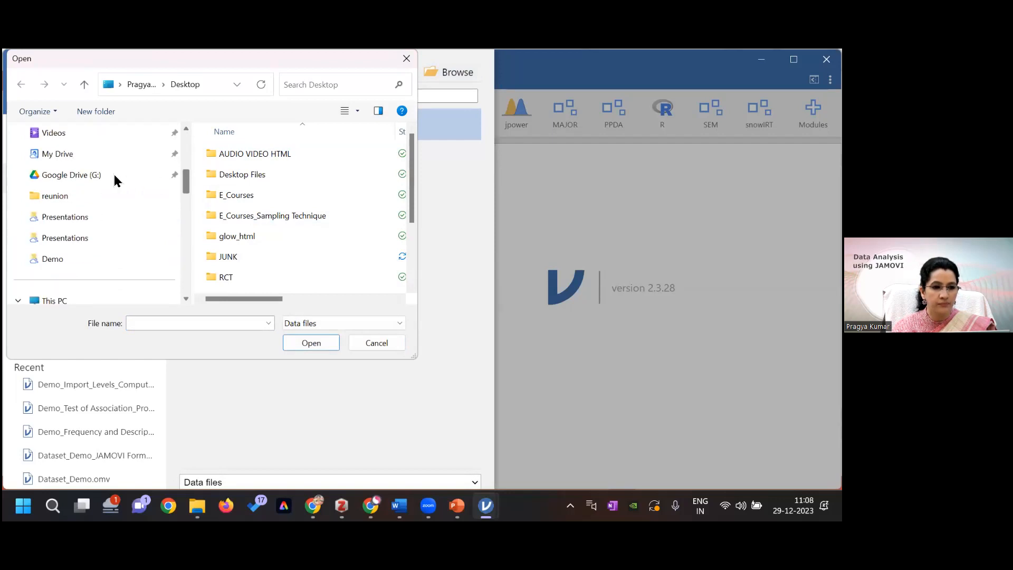
click(64, 263)
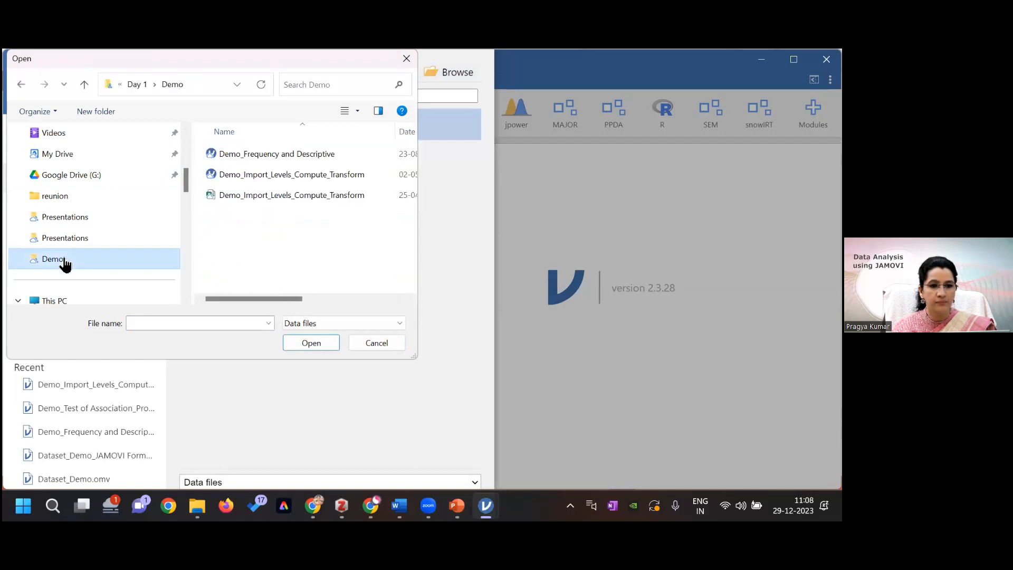
click(267, 196)
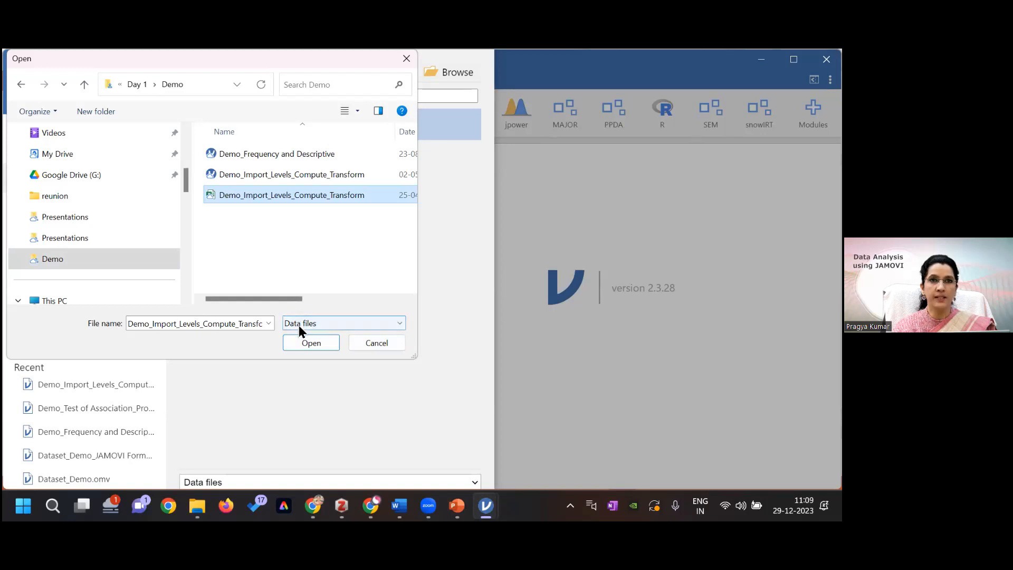
click(400, 325)
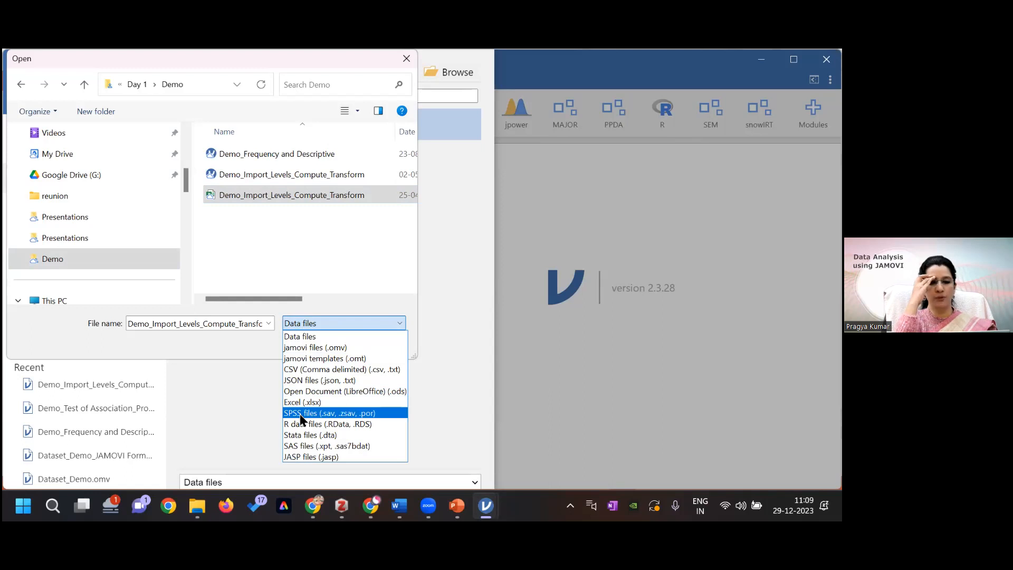
key(Escape)
key(Escape)
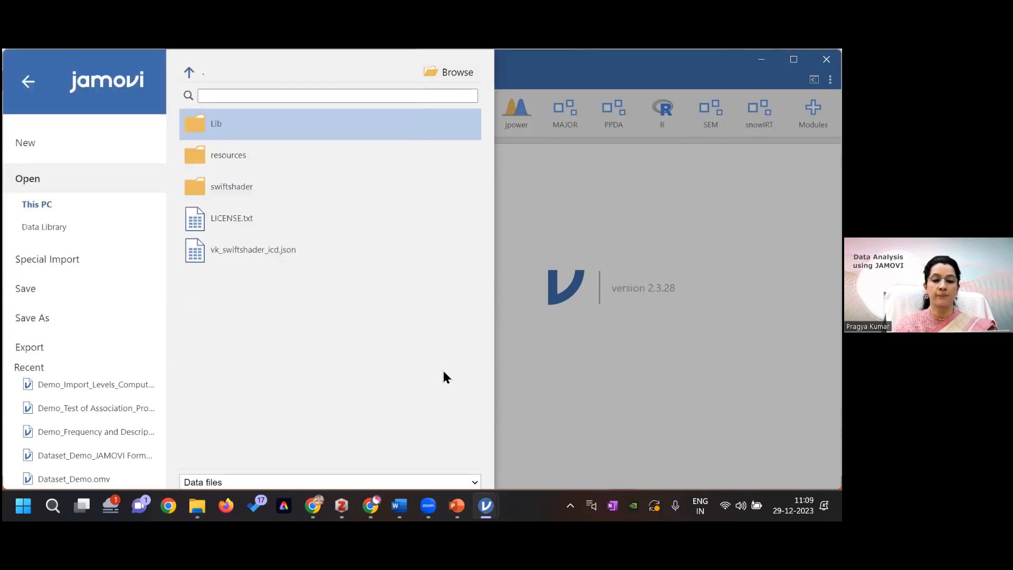
Import the Excel file Demo_Import_Levels_Compute_Transform from the Demo folder and look across its columns.
click(445, 75)
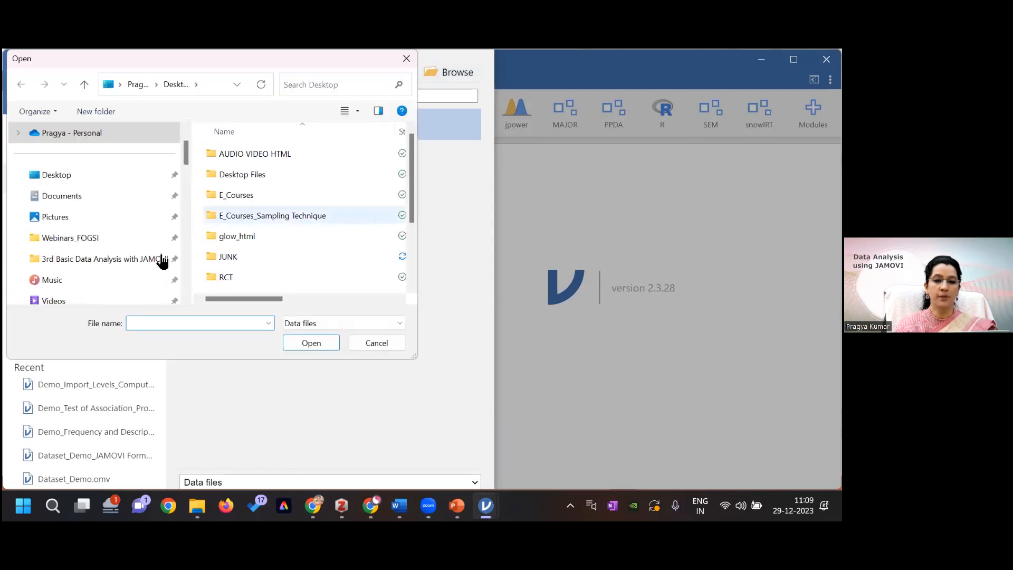
drag(187, 162, 186, 197)
click(66, 224)
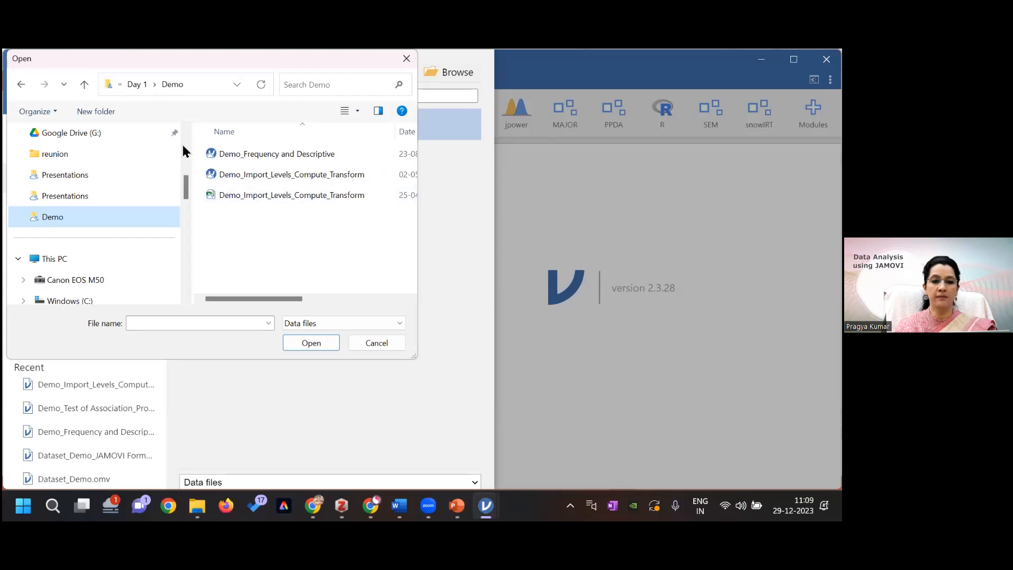
click(261, 197)
click(315, 344)
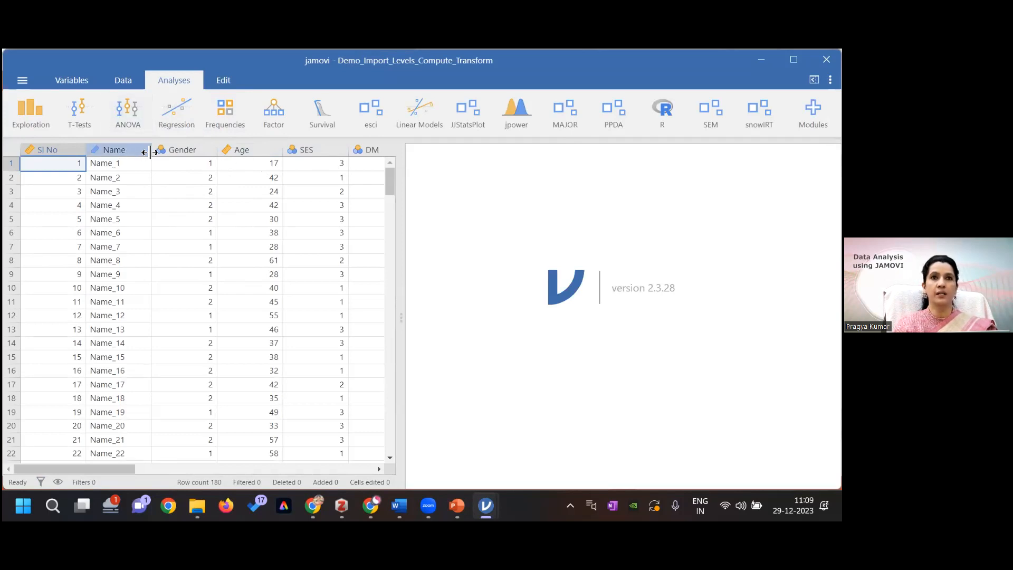
drag(124, 473, 210, 466)
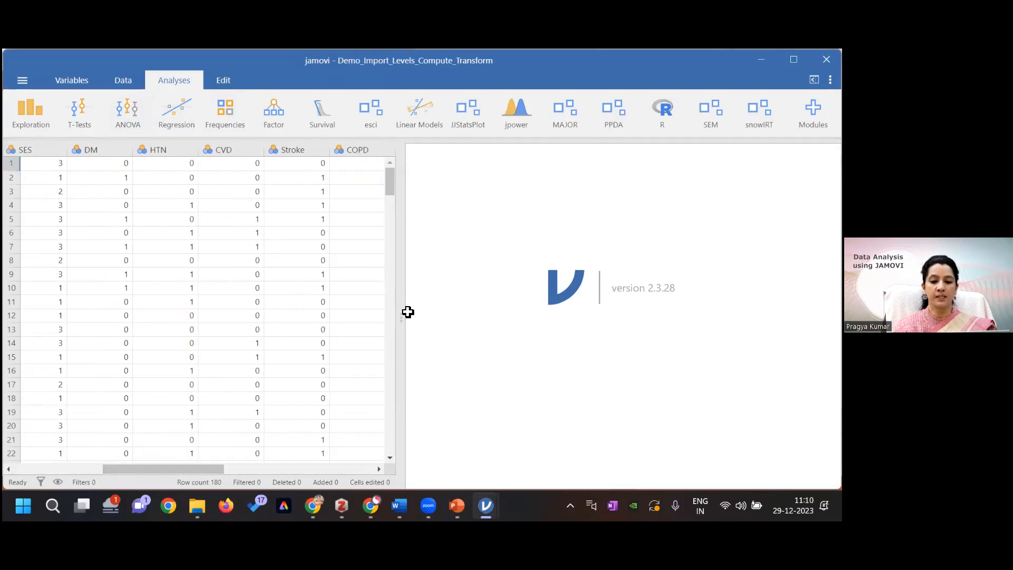
Switch to File Explorer and open the source workbook Demo_Import_Levels_Compute_Transform from the Demo folder of Session_1 in Excel.
mouse_move(197, 505)
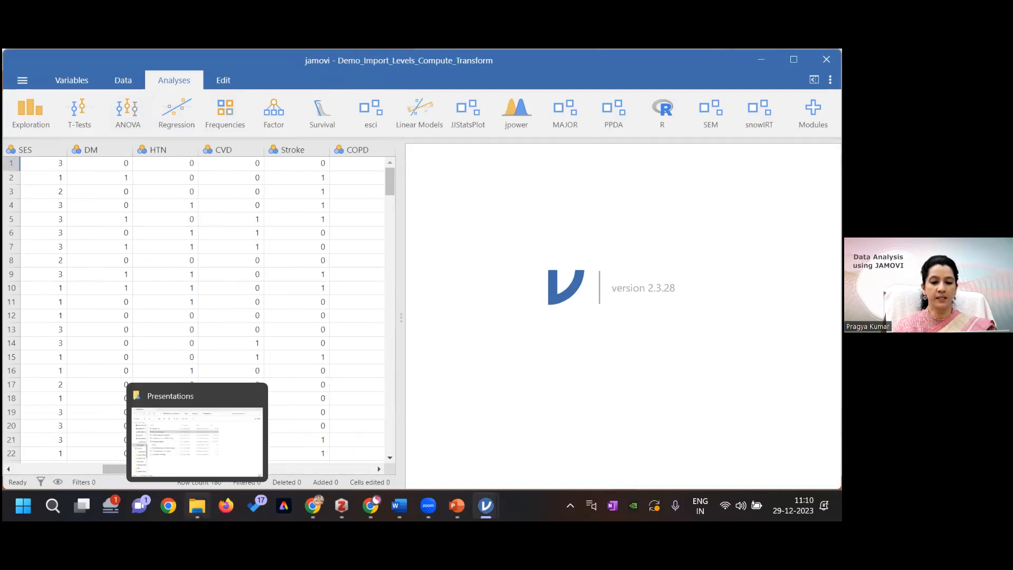
click(231, 441)
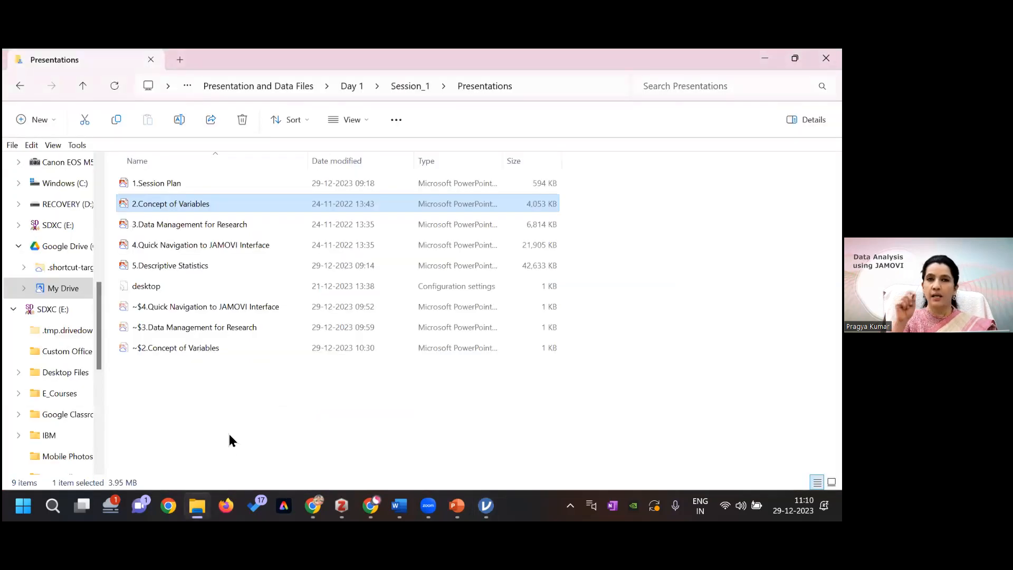
click(400, 90)
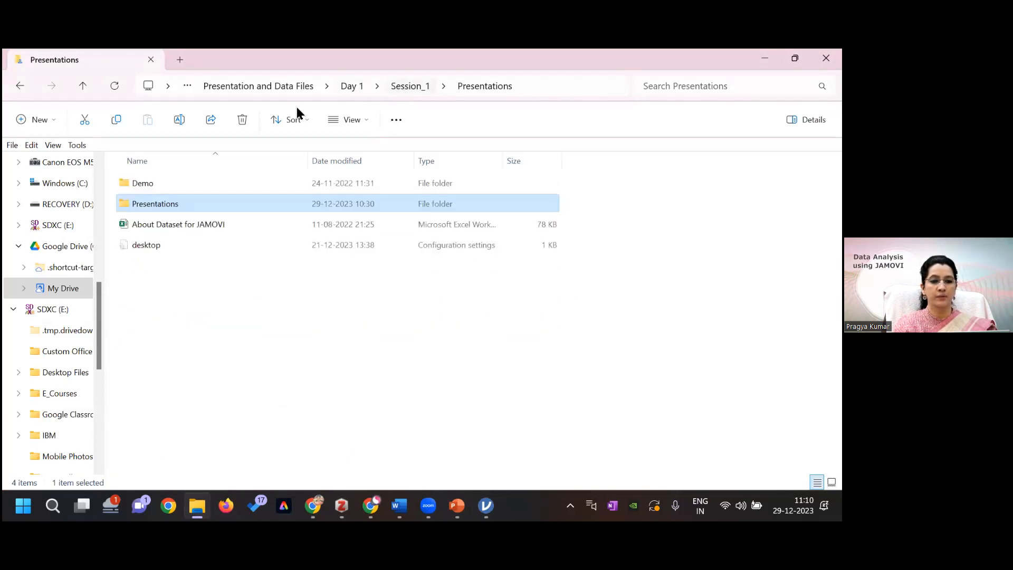
double_click(157, 183)
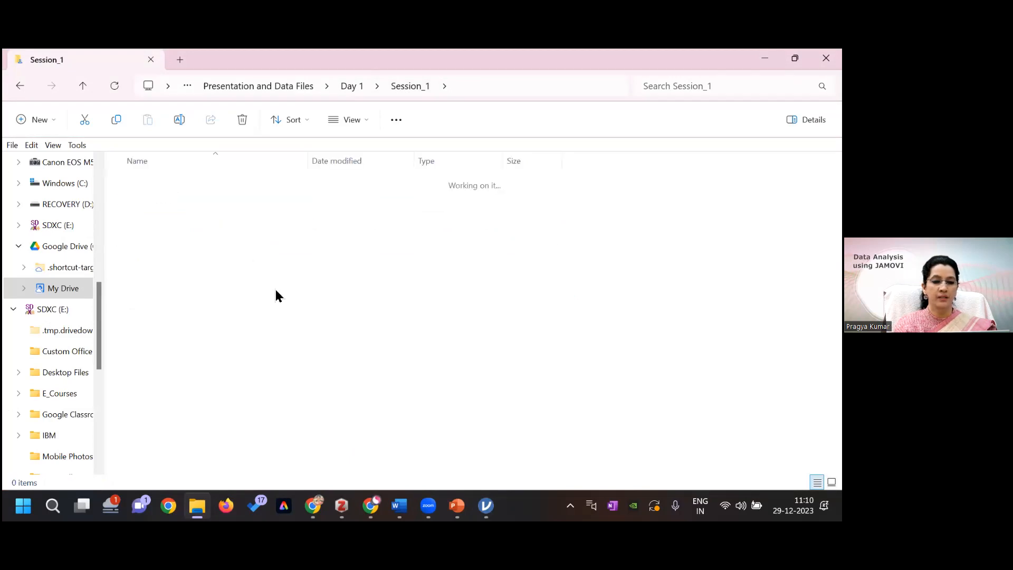
double_click(170, 287)
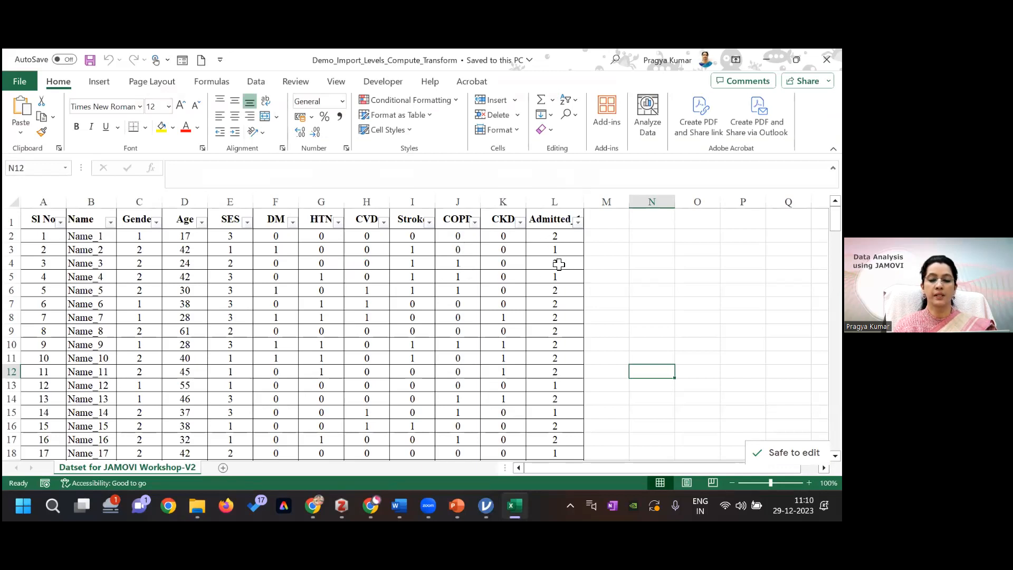
Examine the filter values of the Admitted_1 column in the Excel workbook.
click(578, 222)
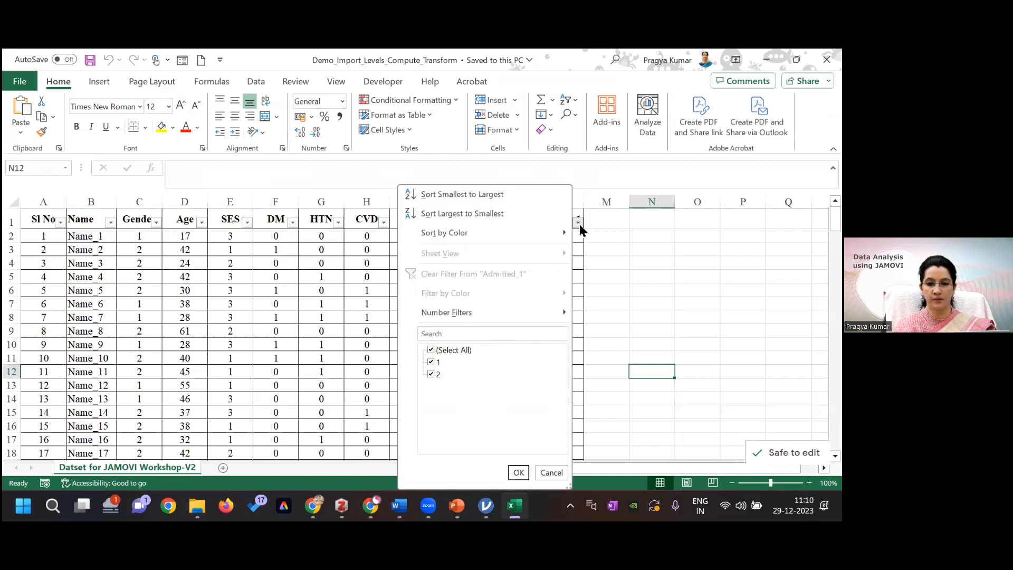
click(665, 301)
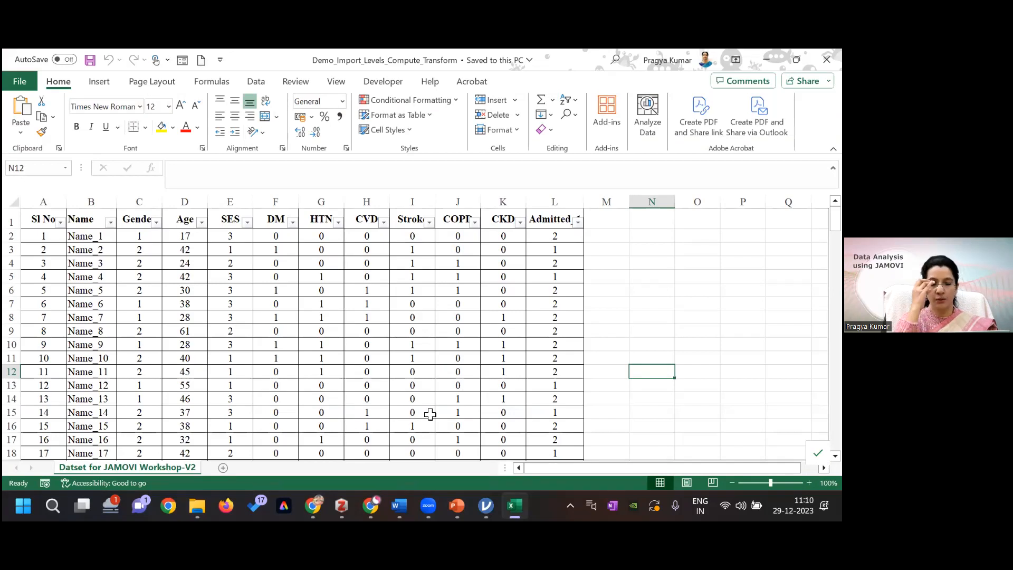
Switch back to the imported dataset in jamovi and review its columns and its list of variables.
mouse_move(486, 506)
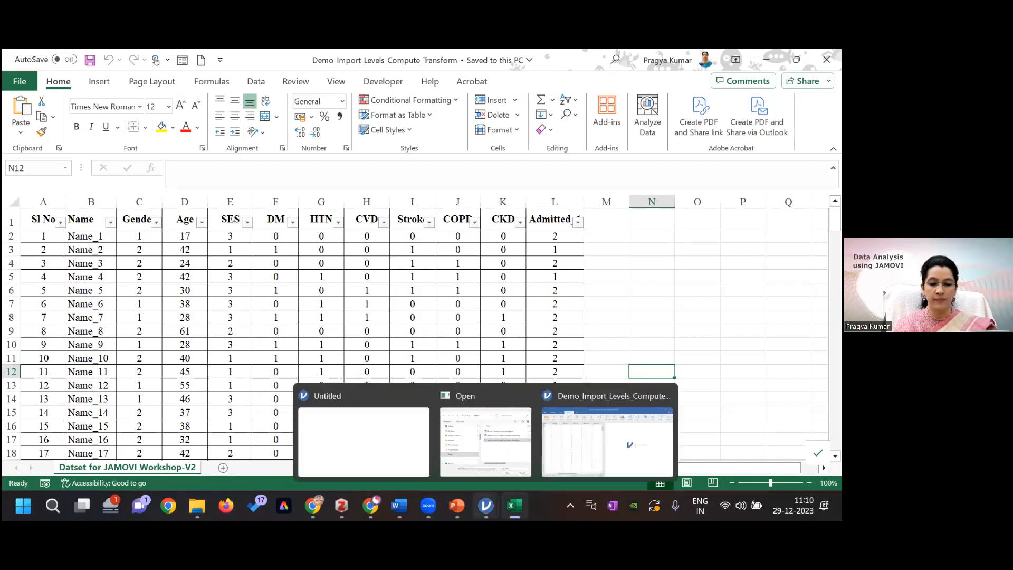
click(594, 439)
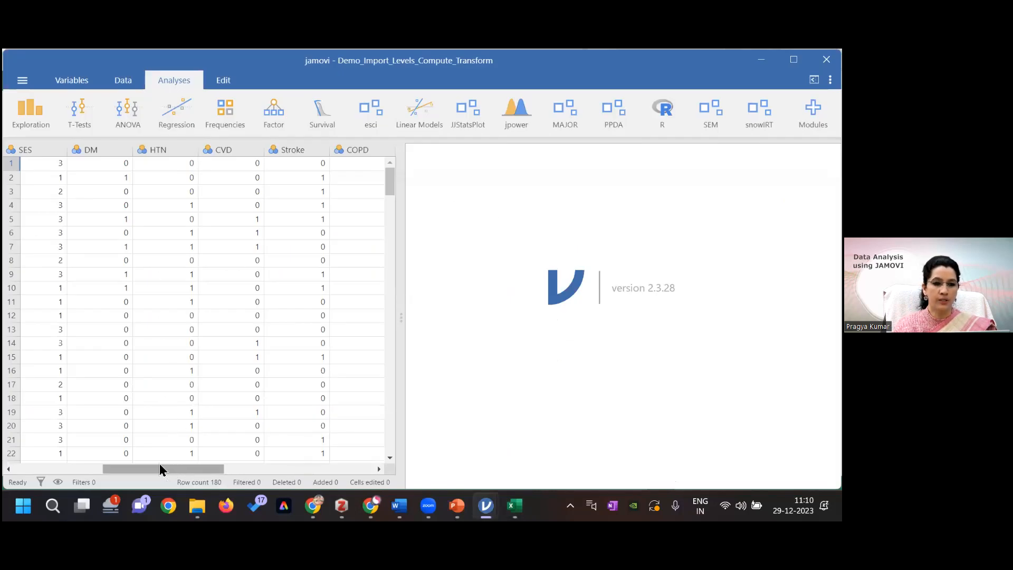
click(79, 469)
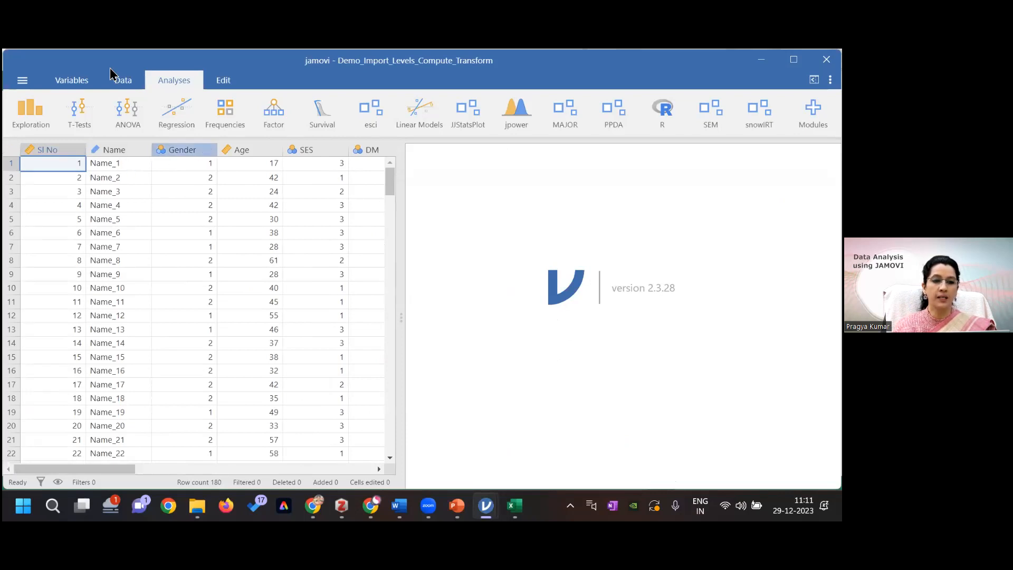
click(76, 80)
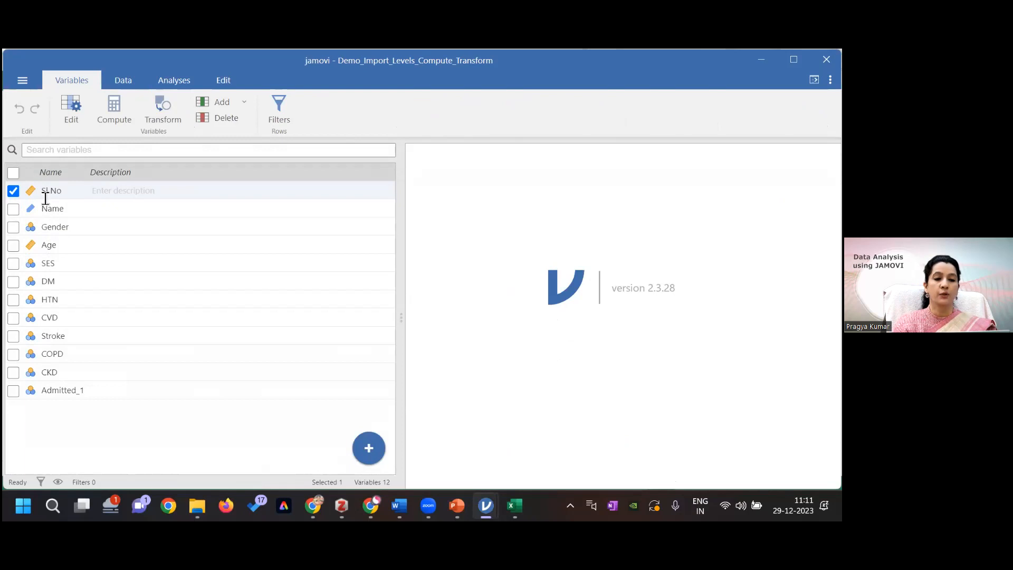
click(128, 82)
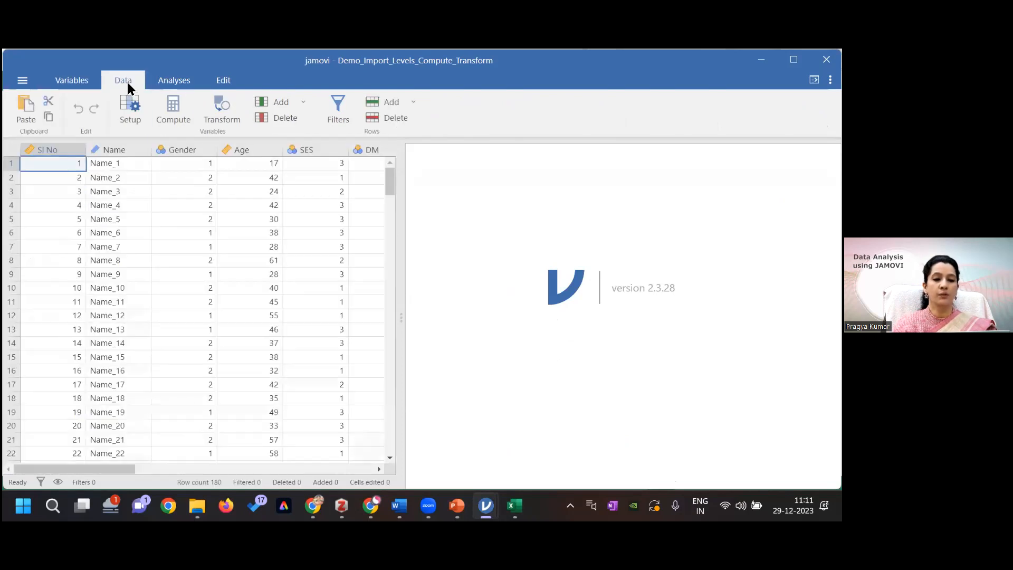
Open the setup of the Gender variable and enter the description "gender of the study subjects".
double_click(185, 150)
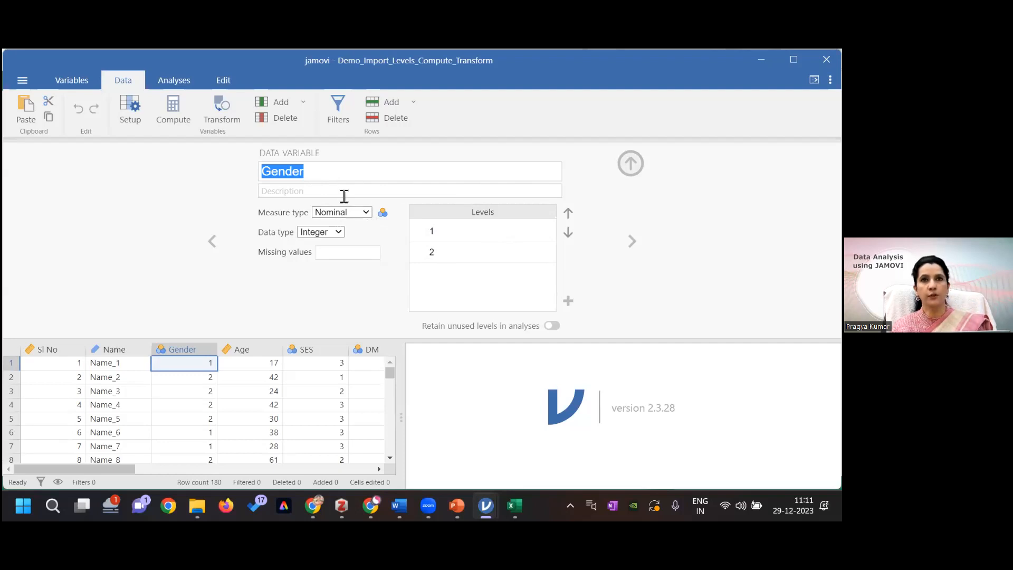
click(326, 193)
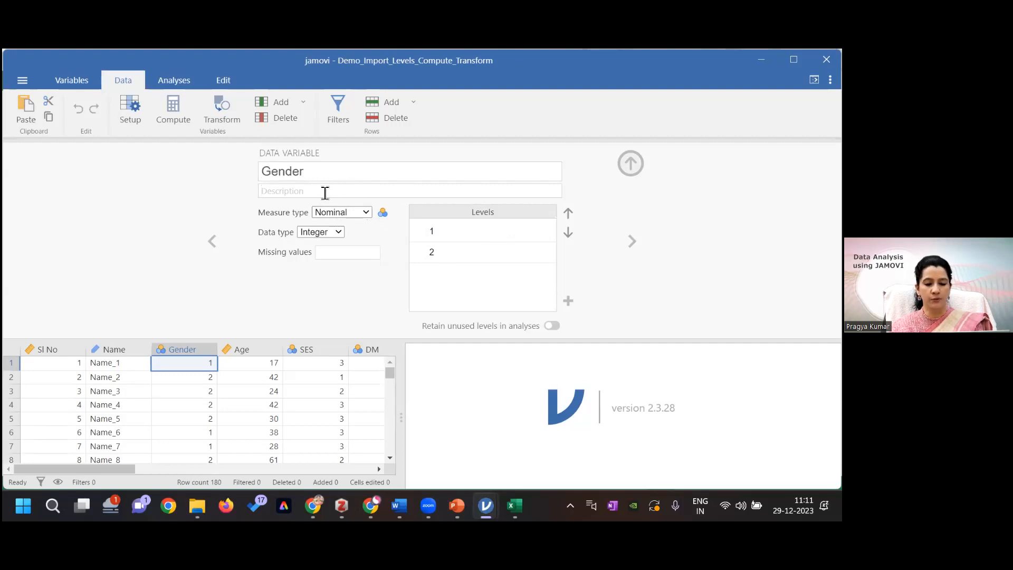
text(gender)
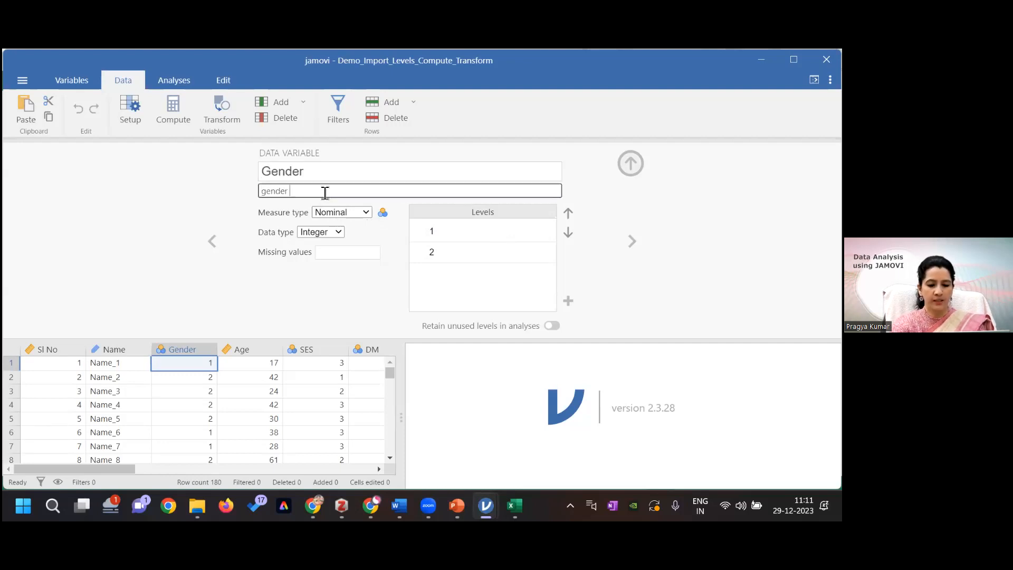
text( of the st)
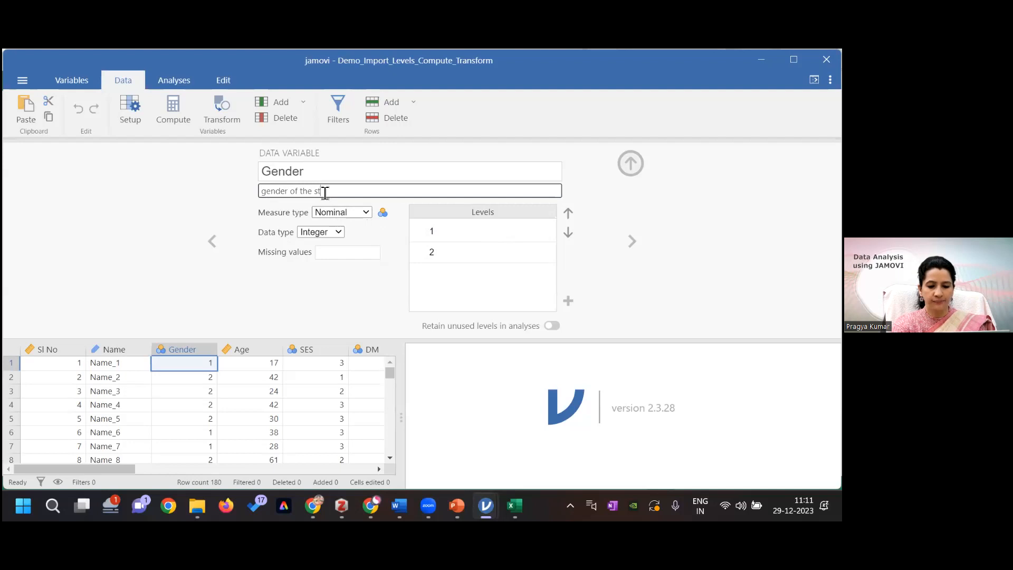
text(udy subjects)
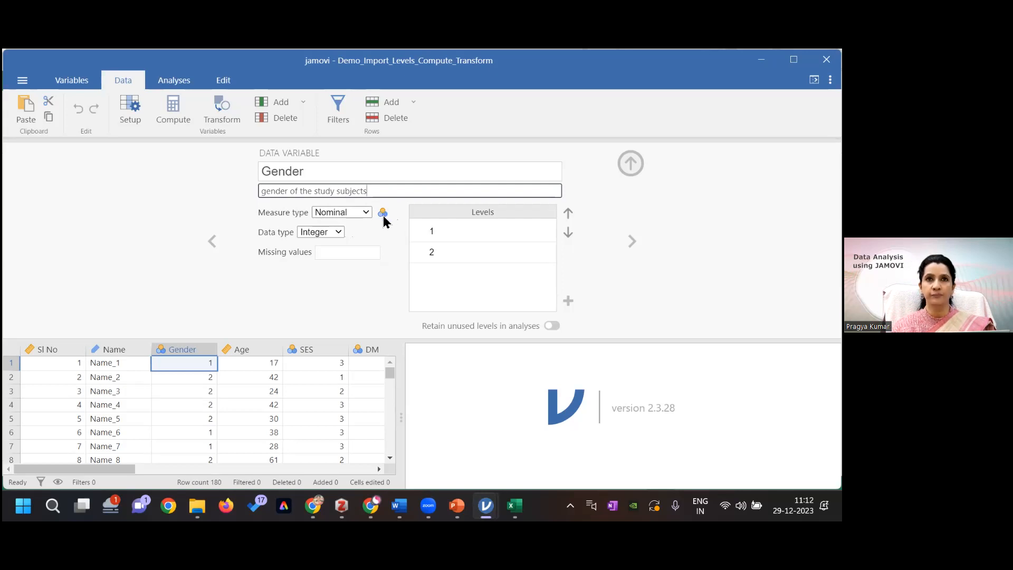
Examine the measure type and data type options for Gender, keeping Nominal and Integer.
click(366, 213)
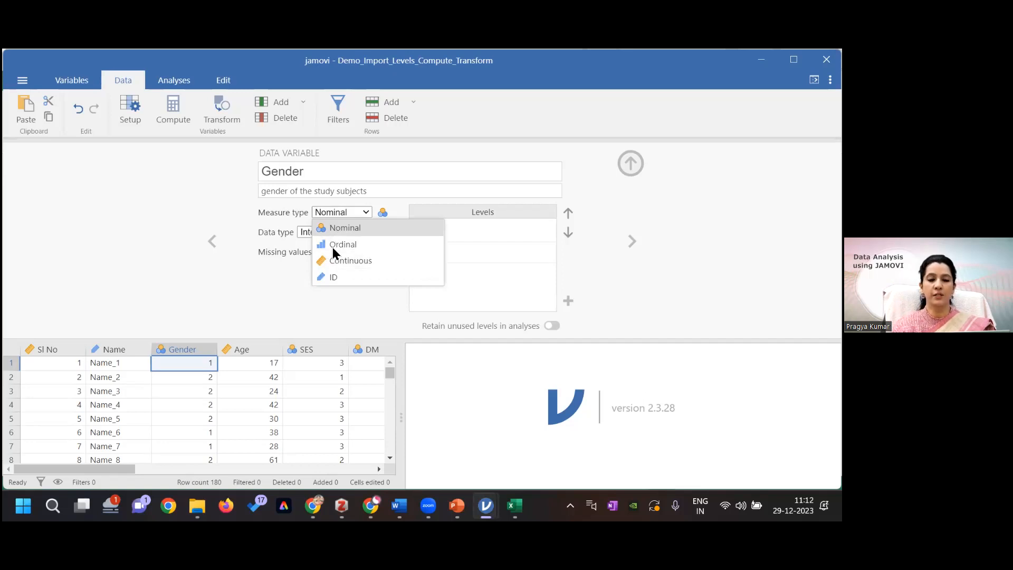
click(288, 294)
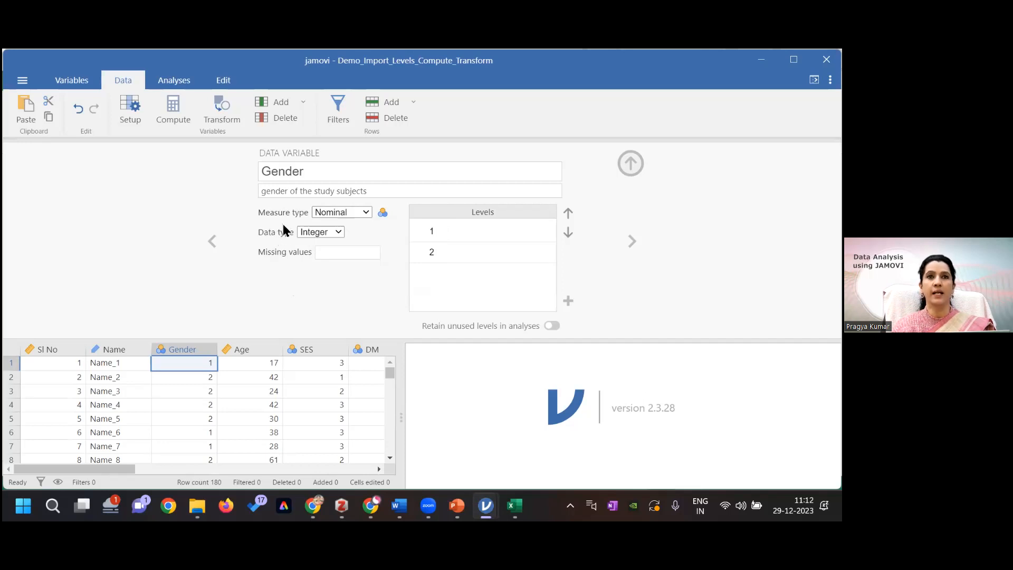
click(339, 233)
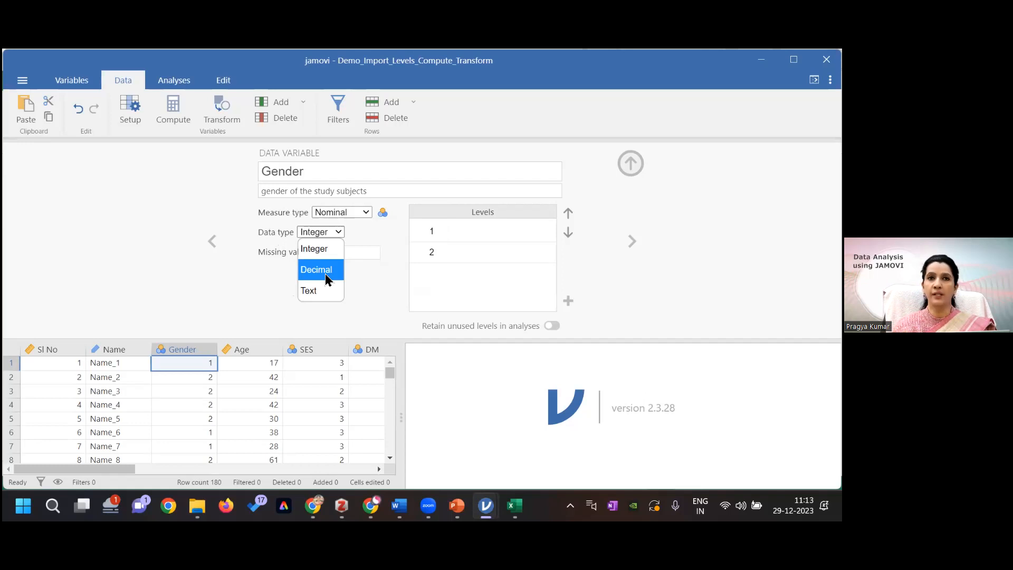
click(326, 248)
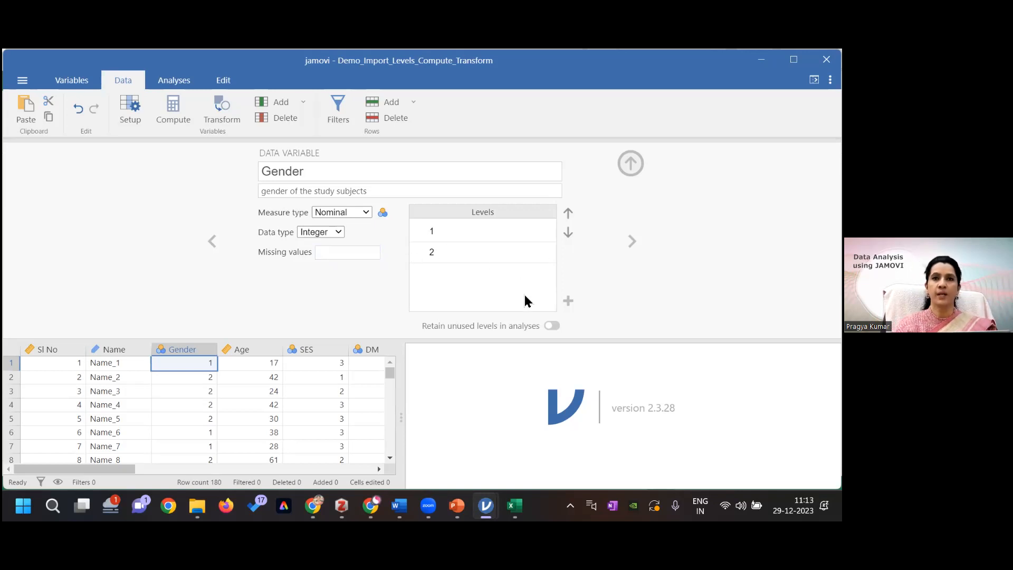
click(483, 232)
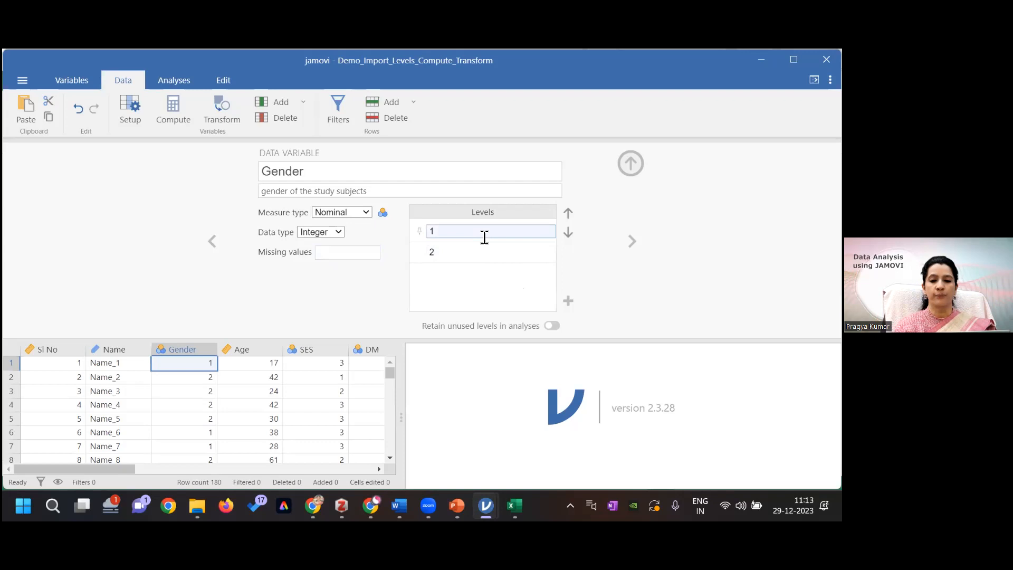
click(513, 231)
click(513, 232)
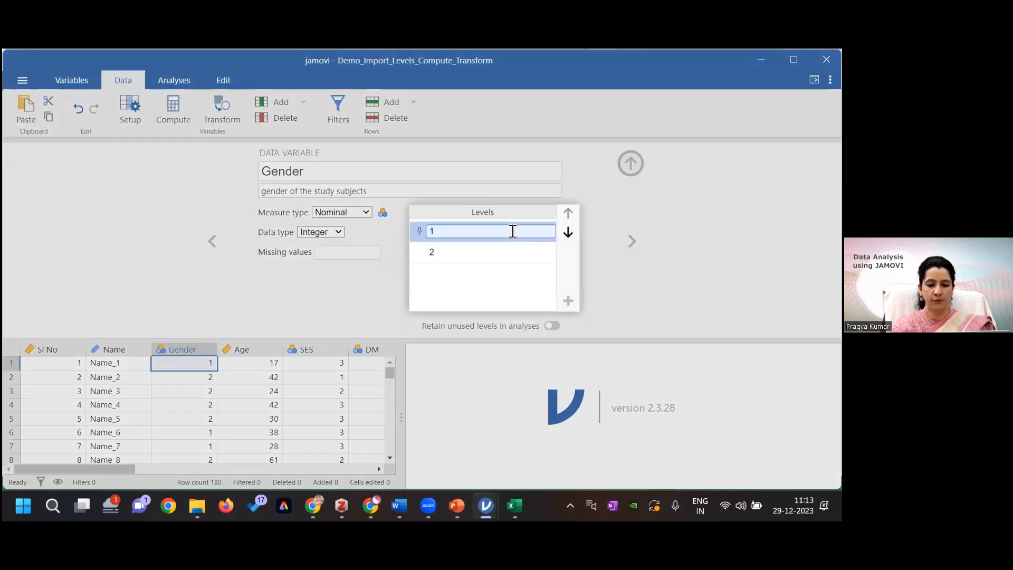
text(male)
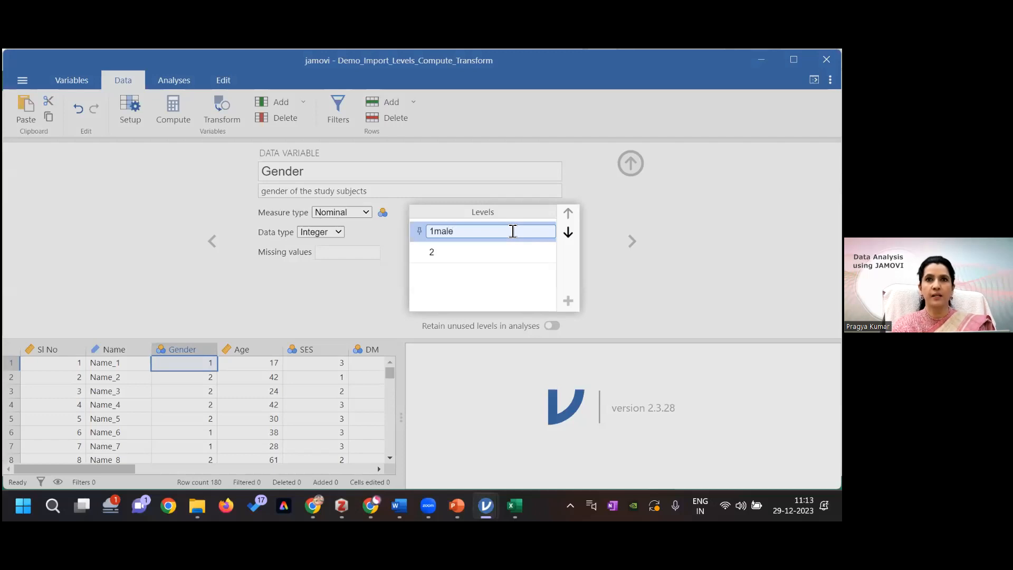
click(481, 257)
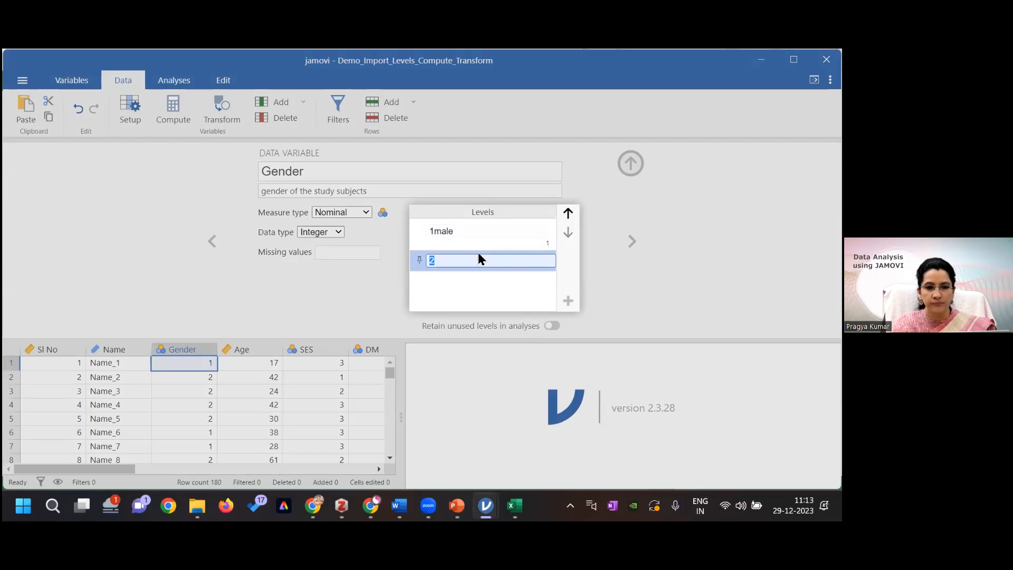
Label the Gender levels, with 1 as "male" and 2 as "female".
click(473, 236)
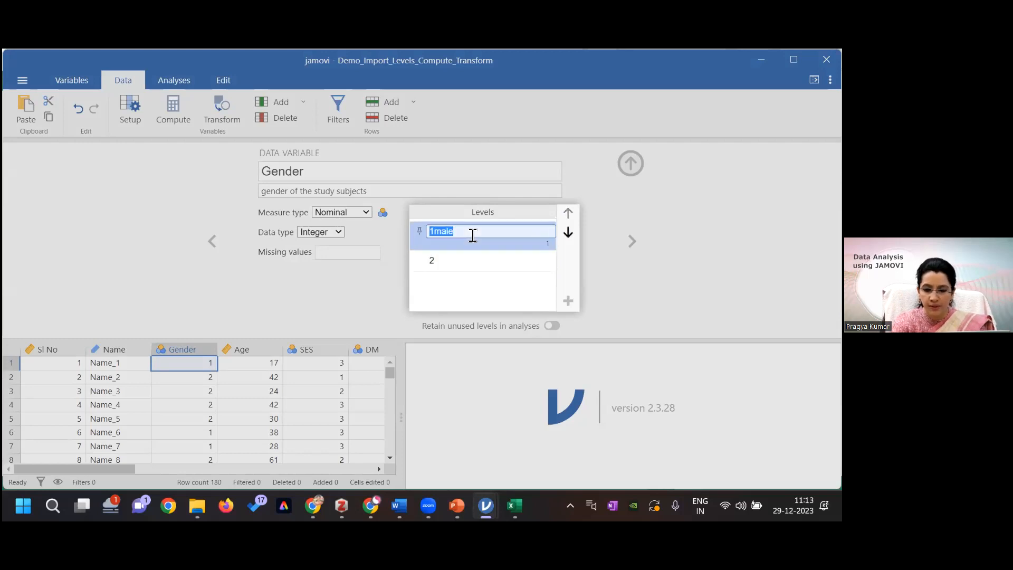
key(BackSpace)
text(male)
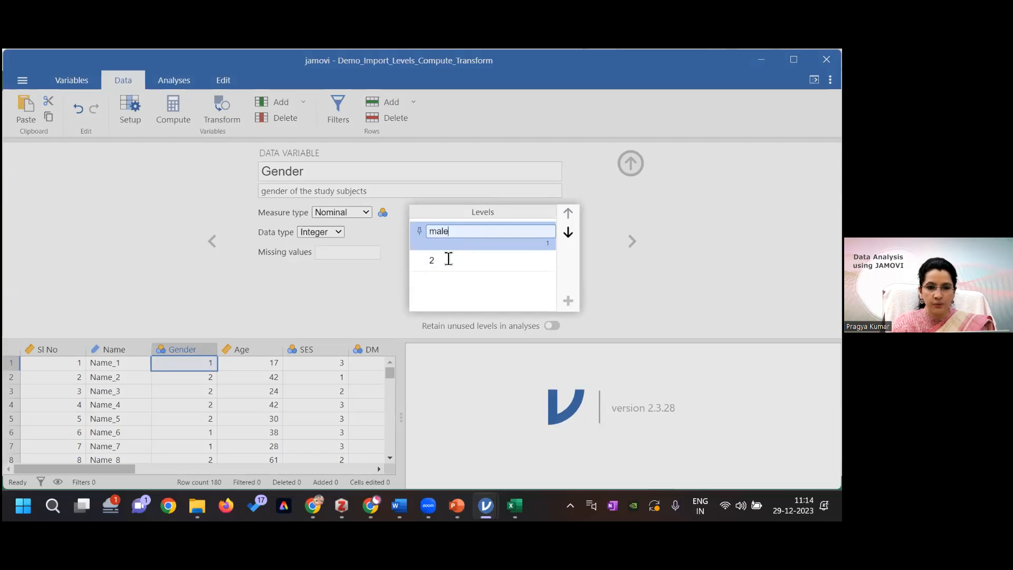
click(448, 260)
key(BackSpace)
text(female)
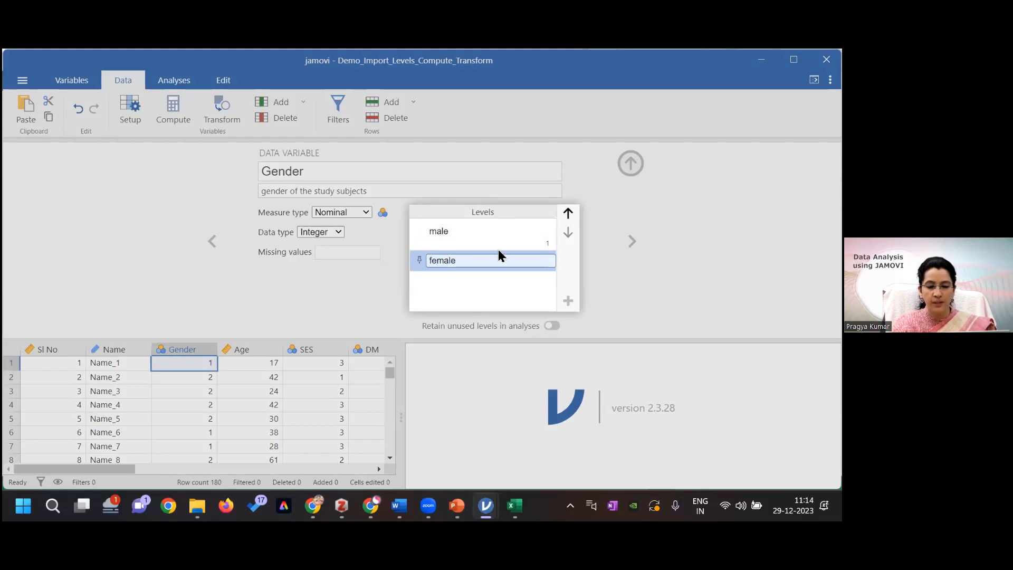
click(655, 276)
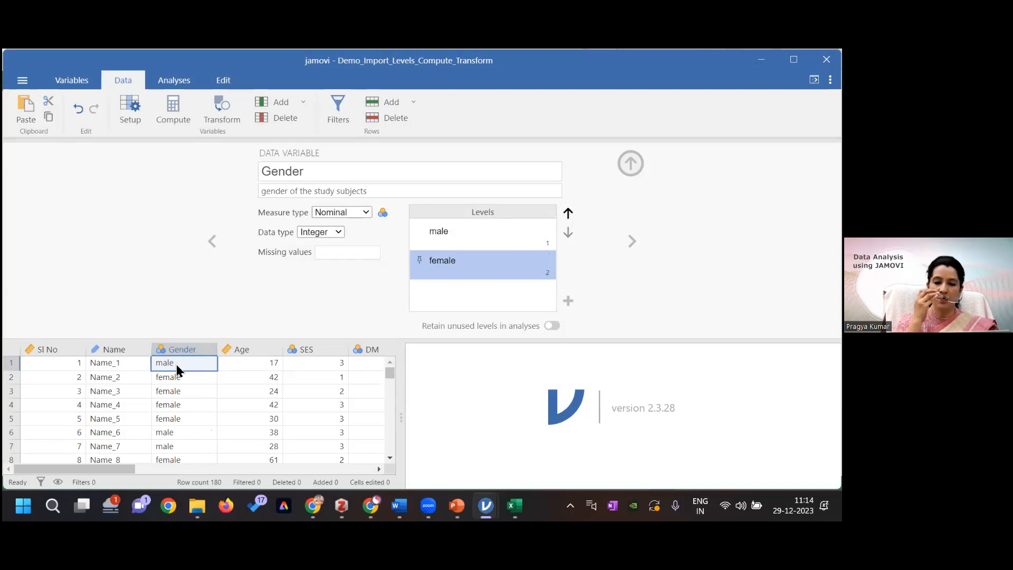
Go past the Age variable to SES and set the SES measure type to Ordinal.
click(633, 242)
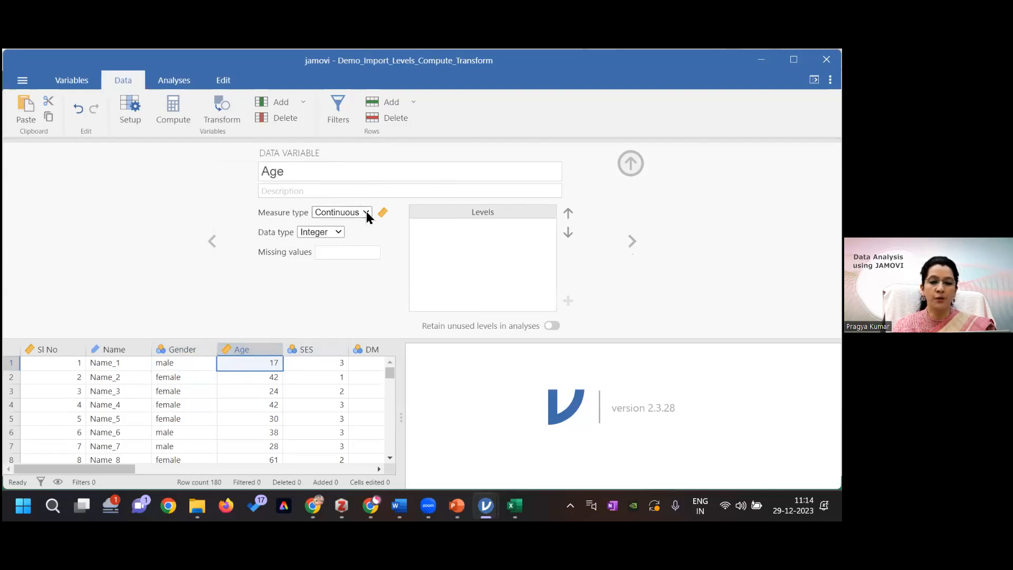
click(633, 242)
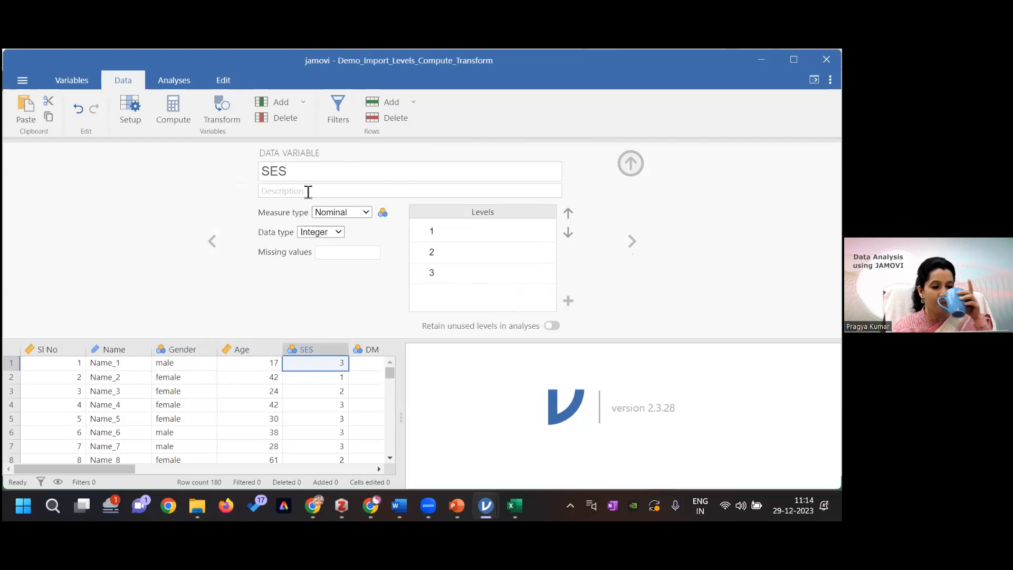
click(366, 213)
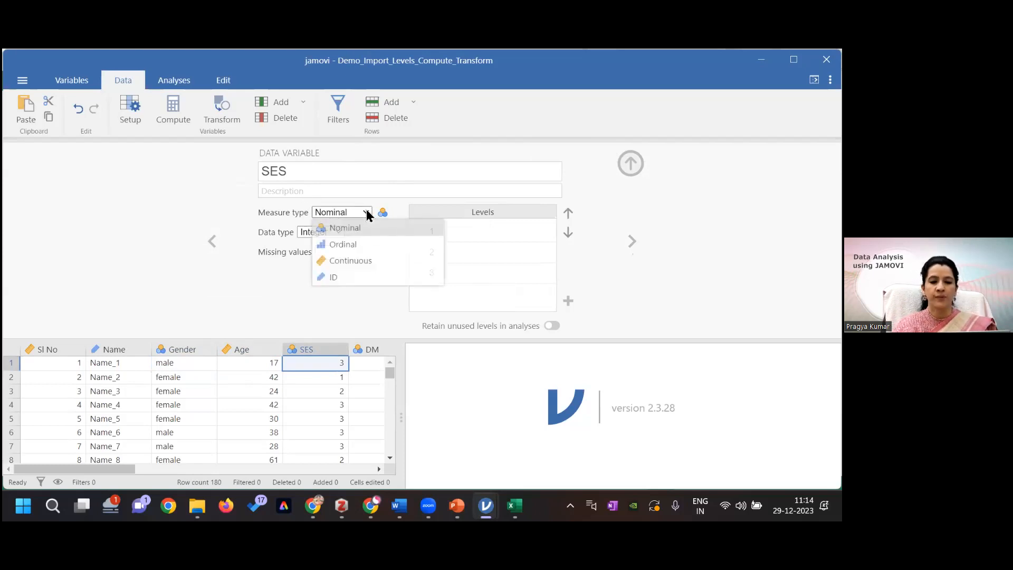
click(358, 244)
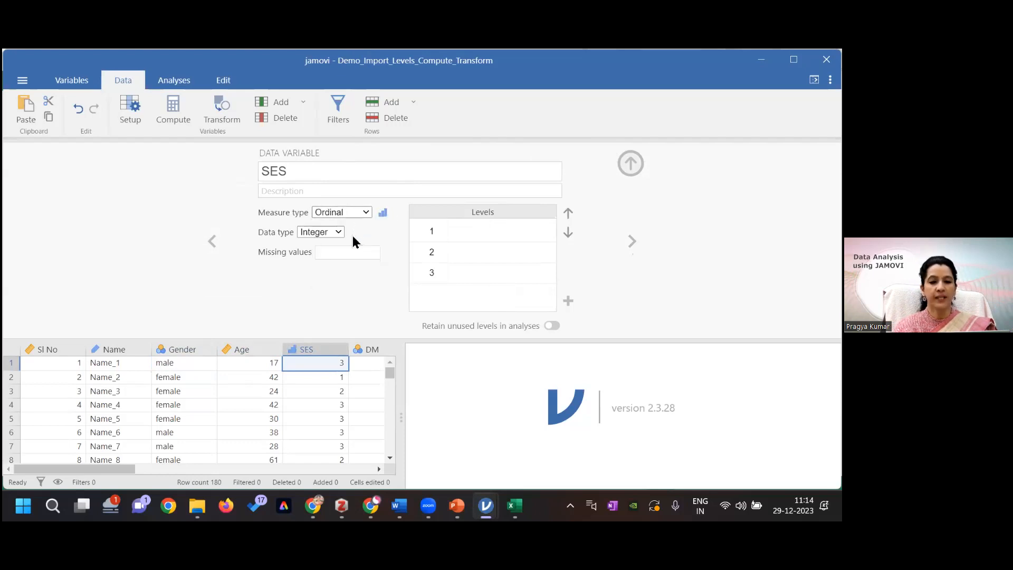
Label the SES levels, with 1 as "low", 2 as "middle" and 3 as "high".
click(444, 231)
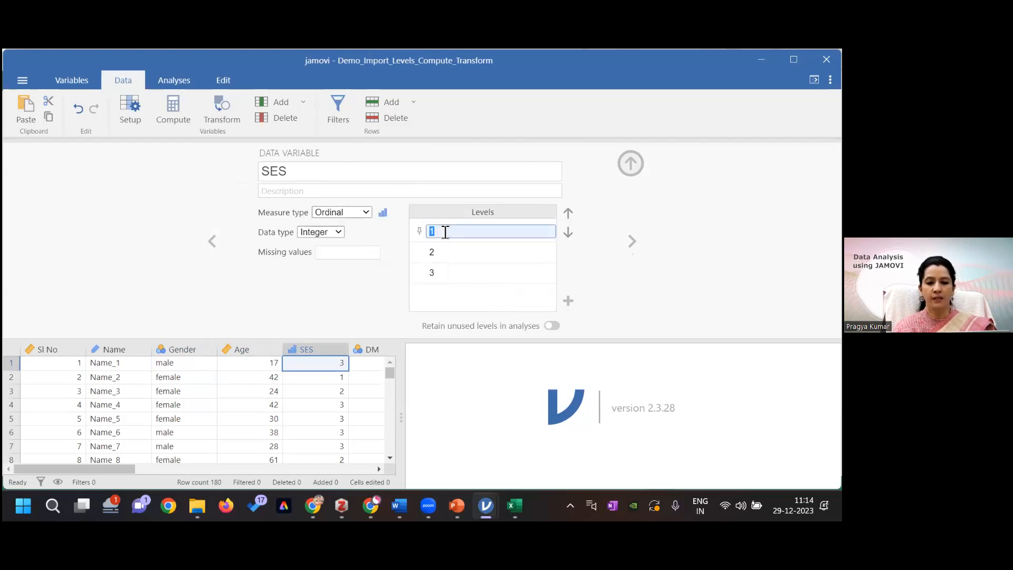
text(low)
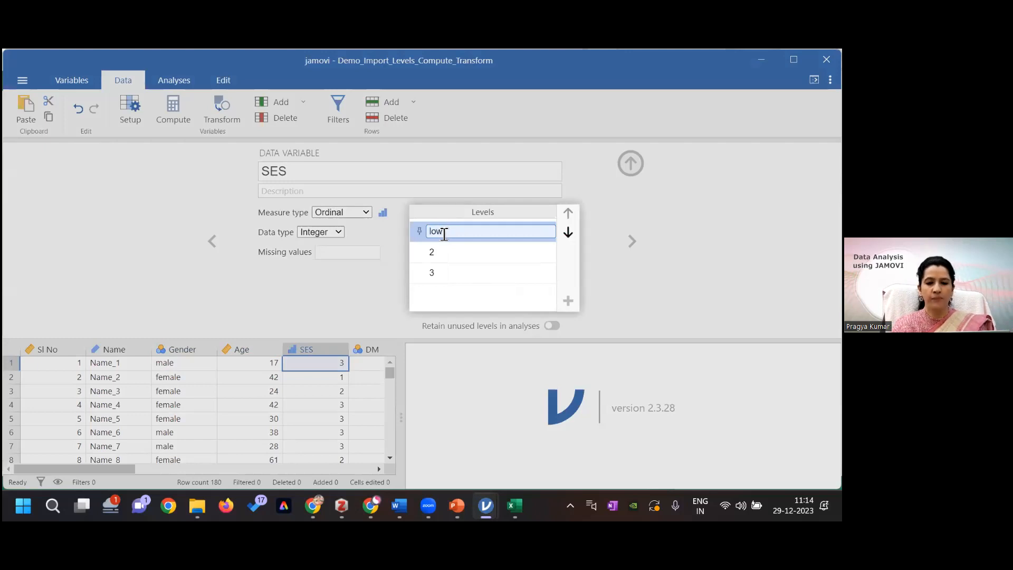
click(438, 252)
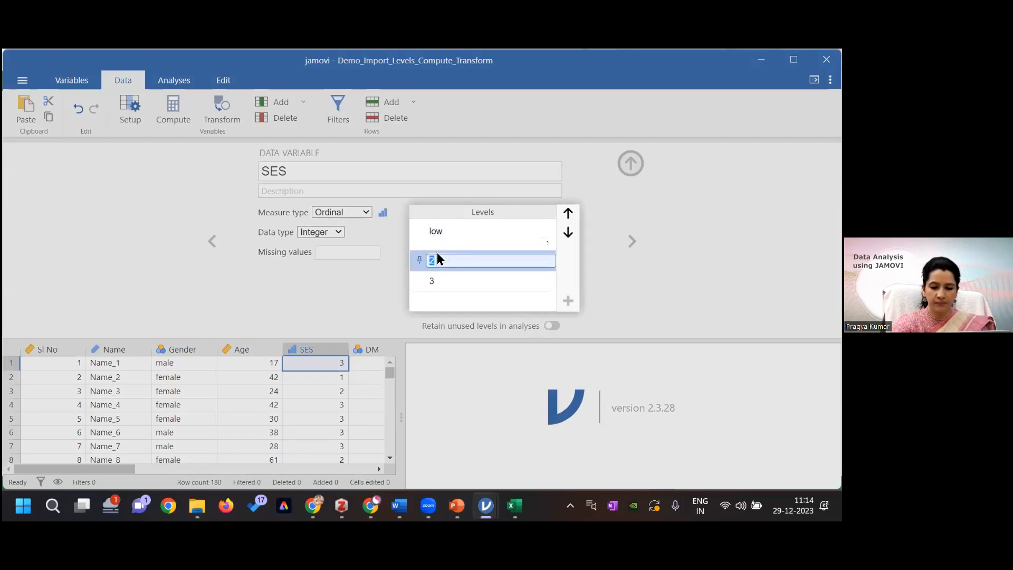
click(435, 279)
text(high)
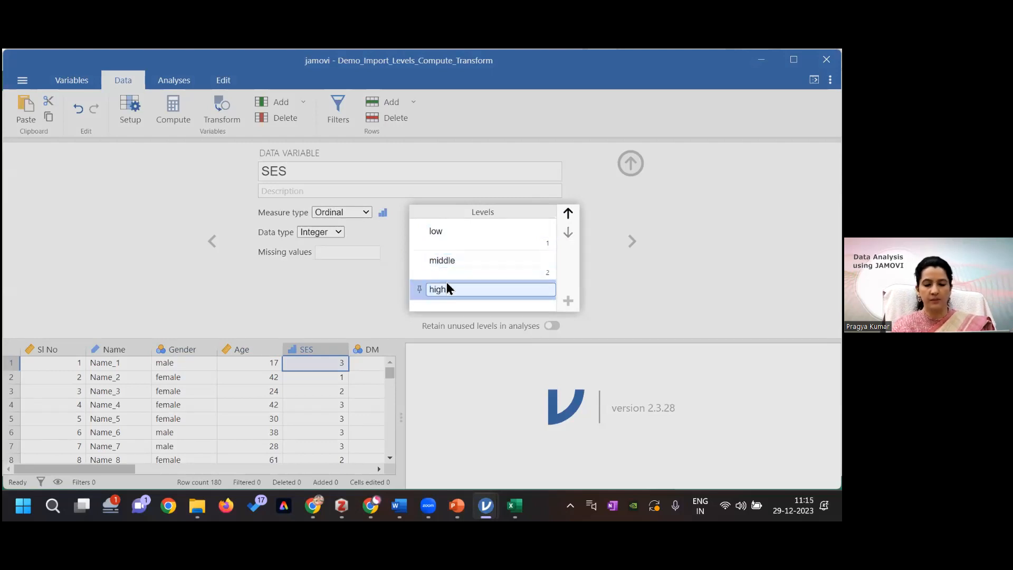
click(618, 293)
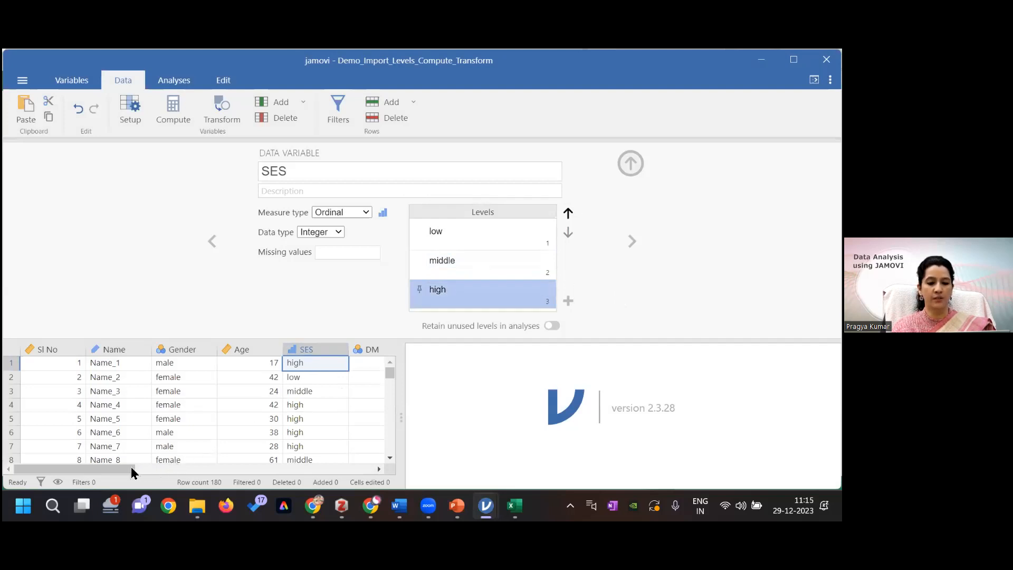
Label the DM levels, with 0 as "absent" and 1 as "present".
drag(131, 469, 210, 467)
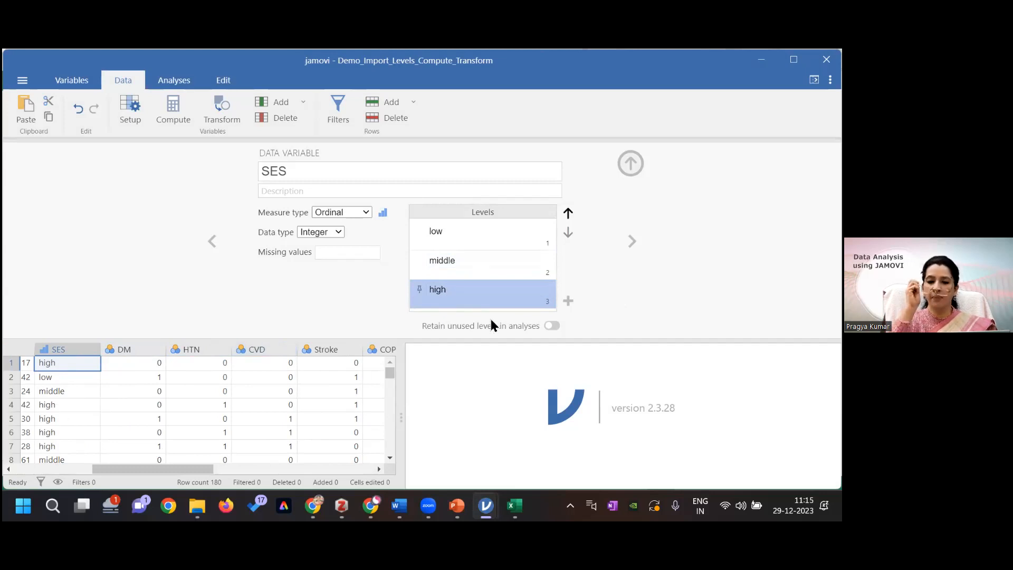
click(632, 242)
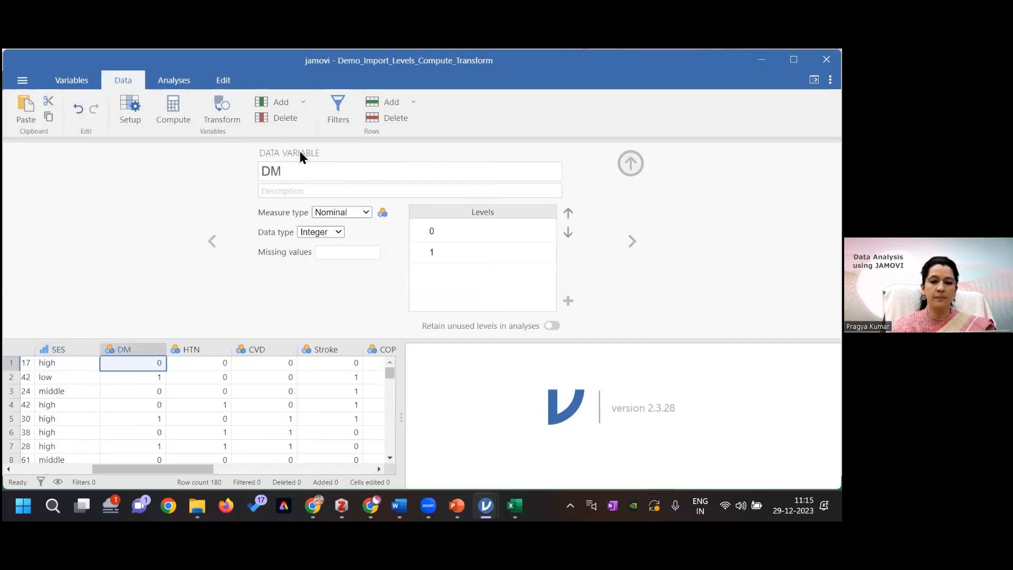
click(448, 231)
text(absent)
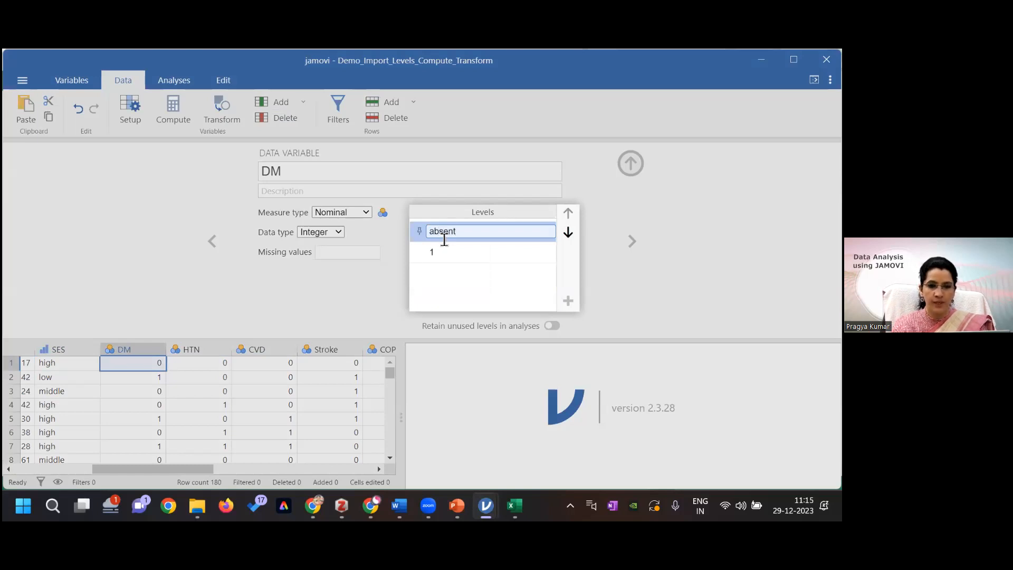
click(441, 252)
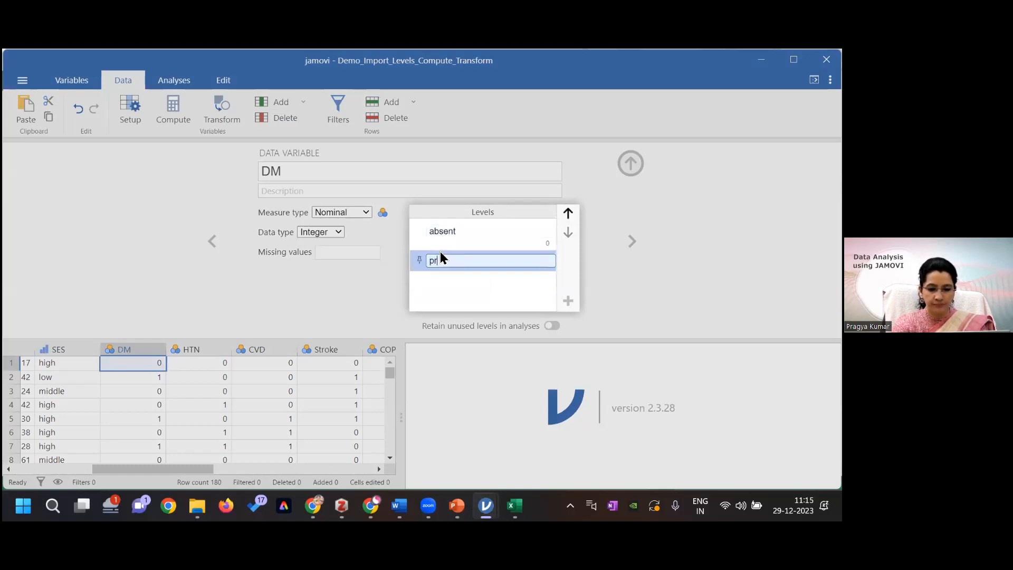
text(present)
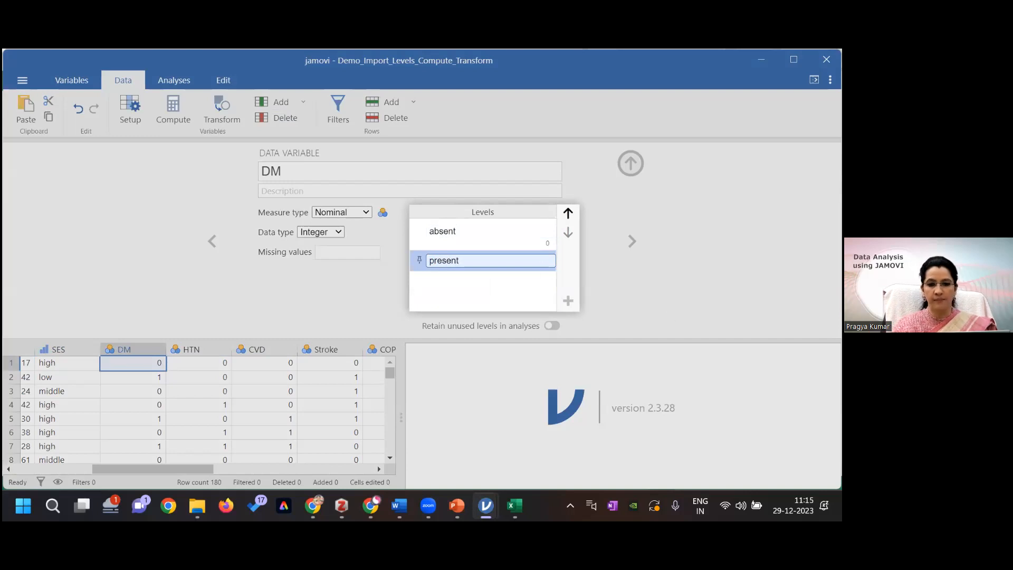
key(Return)
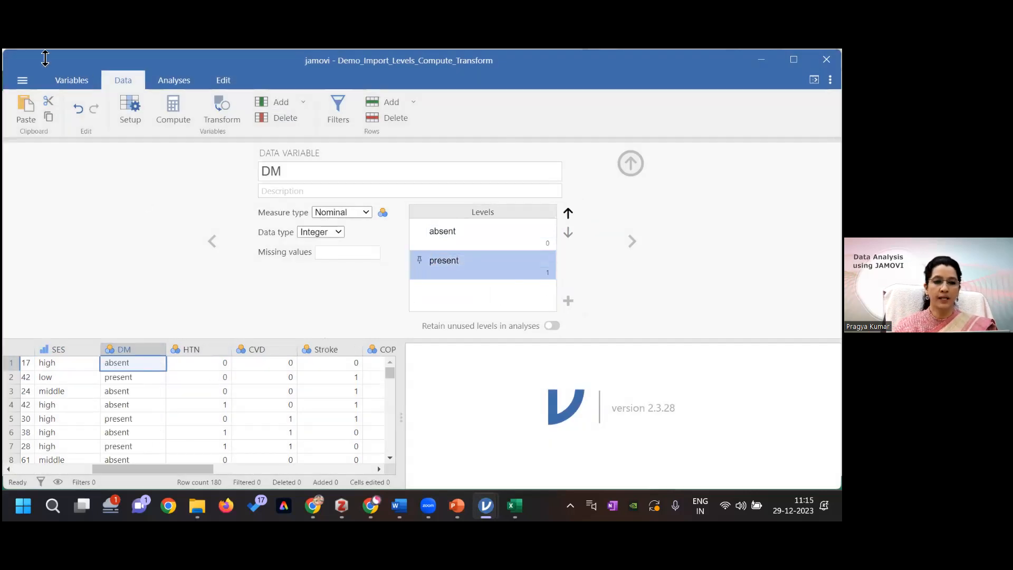
Select DM, HTN, CVD, Stroke, COPD and CKD together in the variable list for shared editing.
click(69, 81)
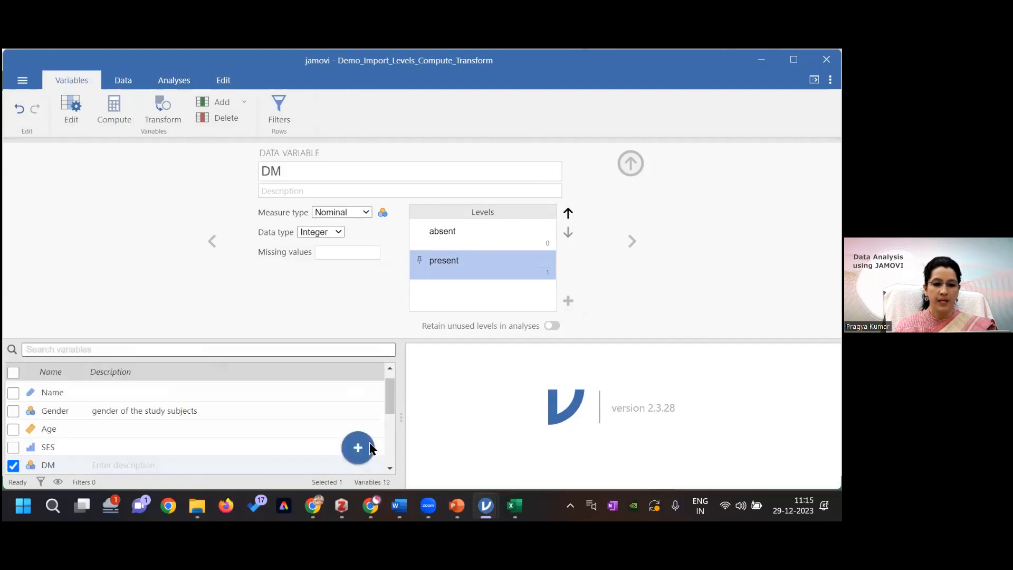
scroll(389, 405, down, 2)
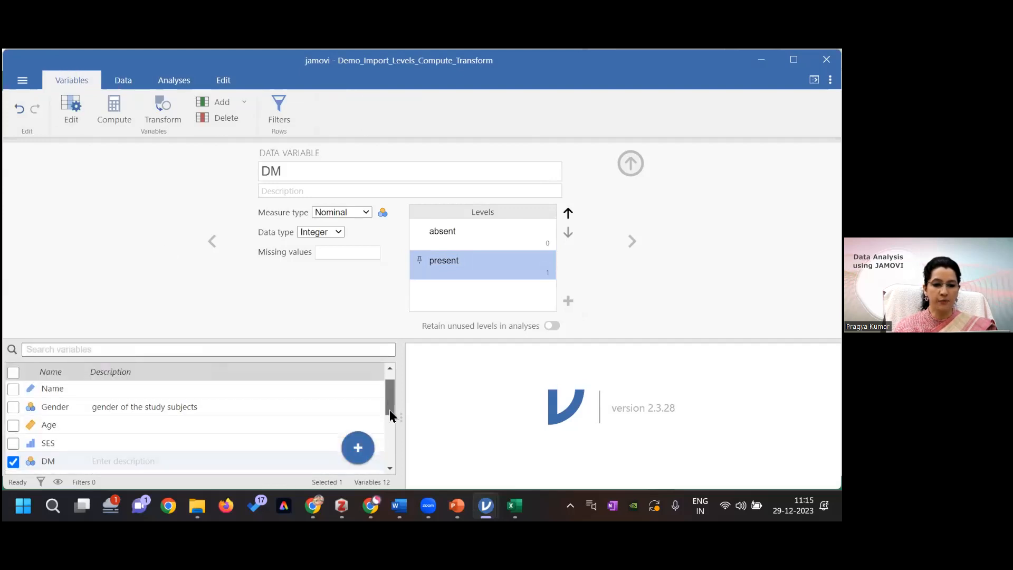
click(18, 434)
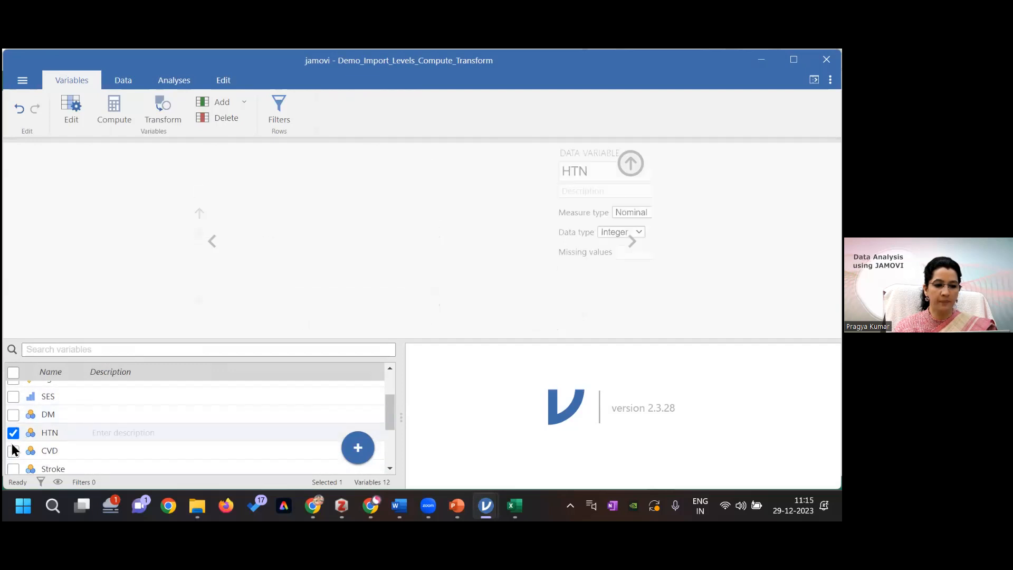
click(13, 415)
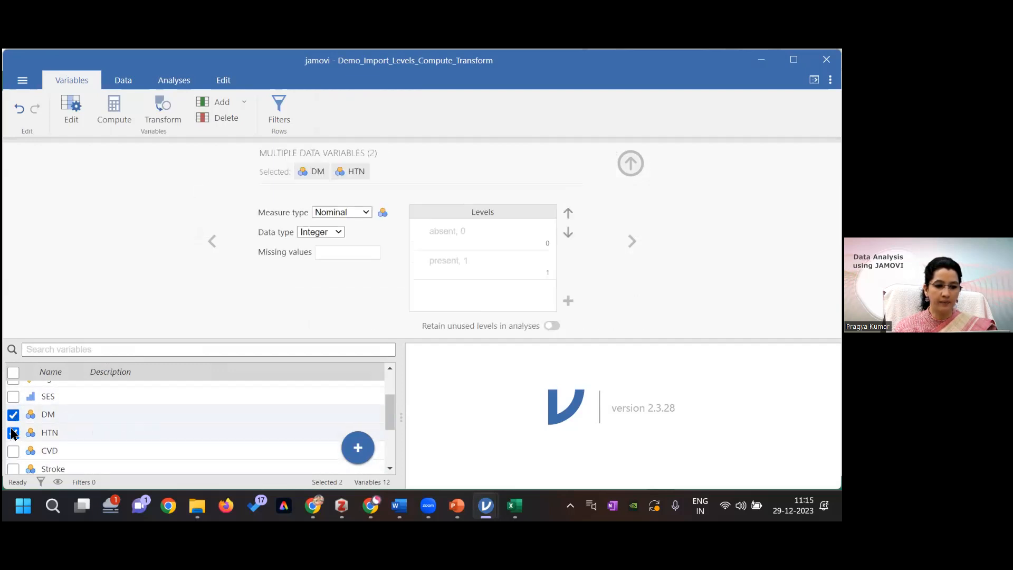
click(13, 452)
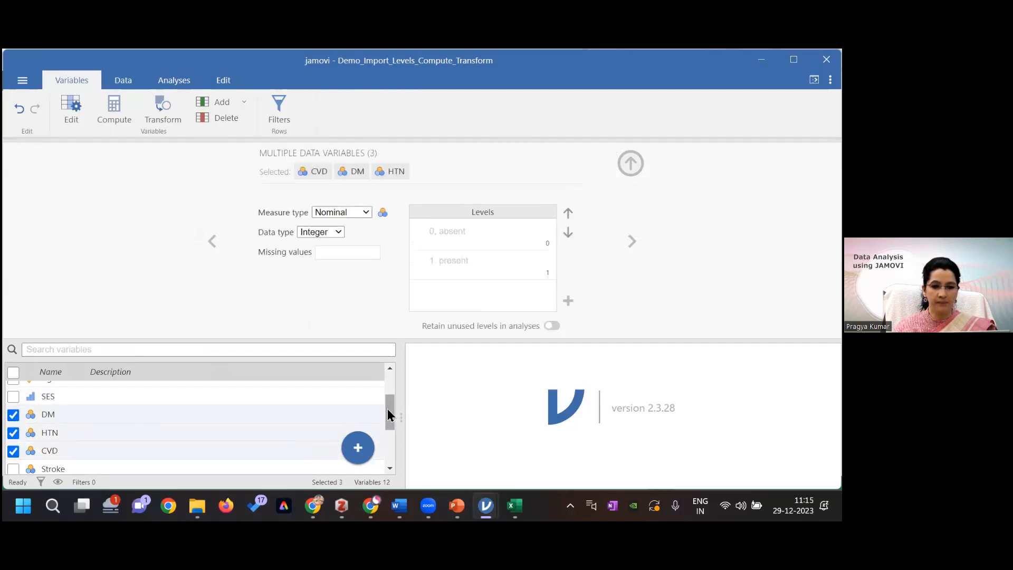
scroll(391, 417, down, 2)
click(13, 415)
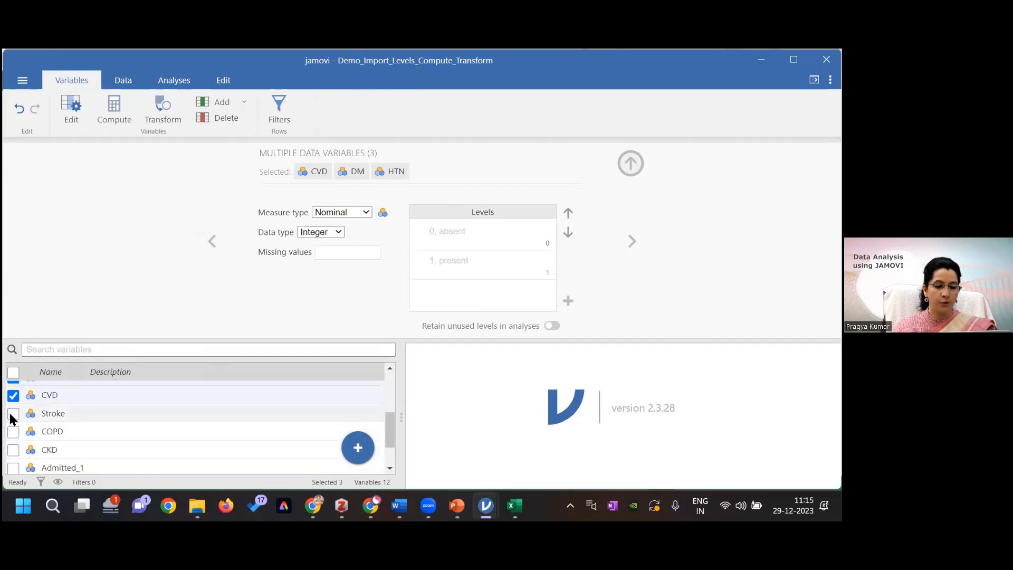
click(13, 432)
click(13, 449)
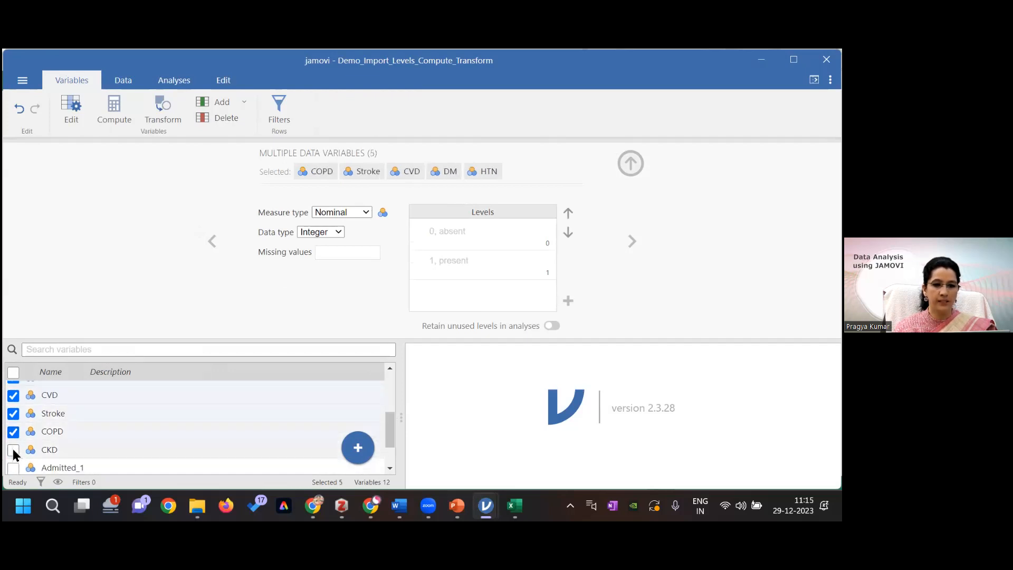
Label the shared levels of the six selected disease variables, with 0 as "absent" and 1 as "present".
click(462, 236)
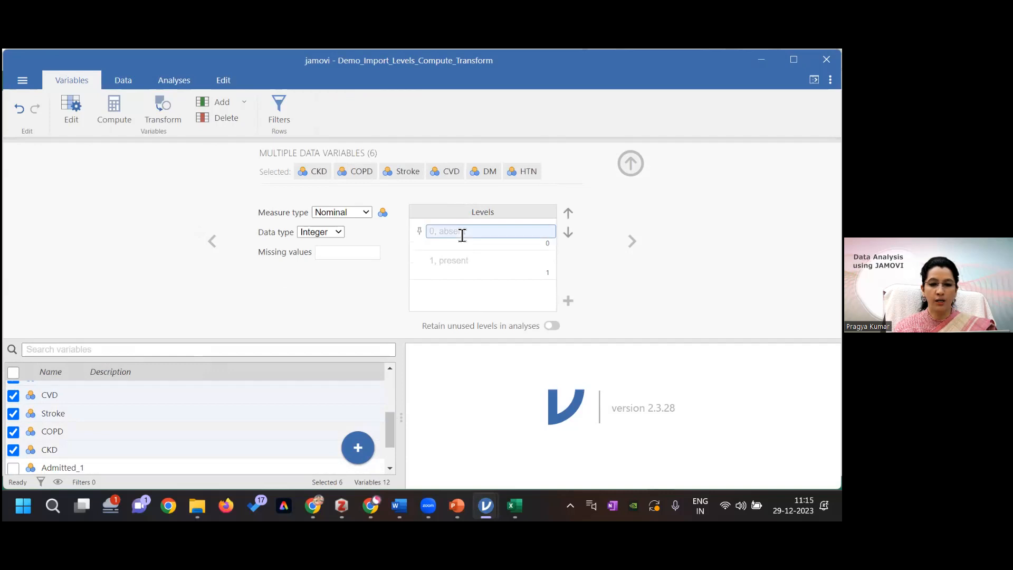
text(absent)
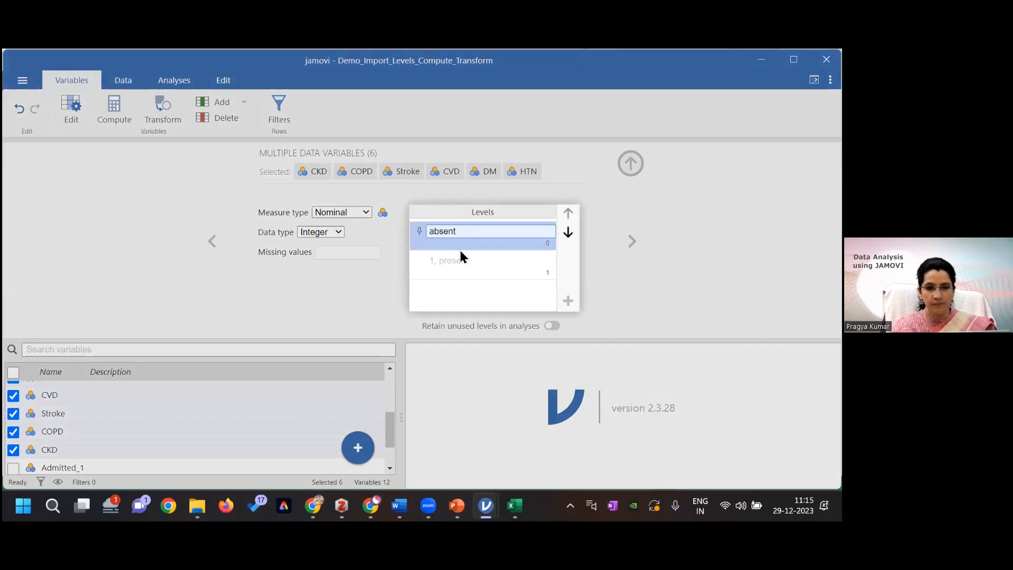
click(460, 263)
text(present)
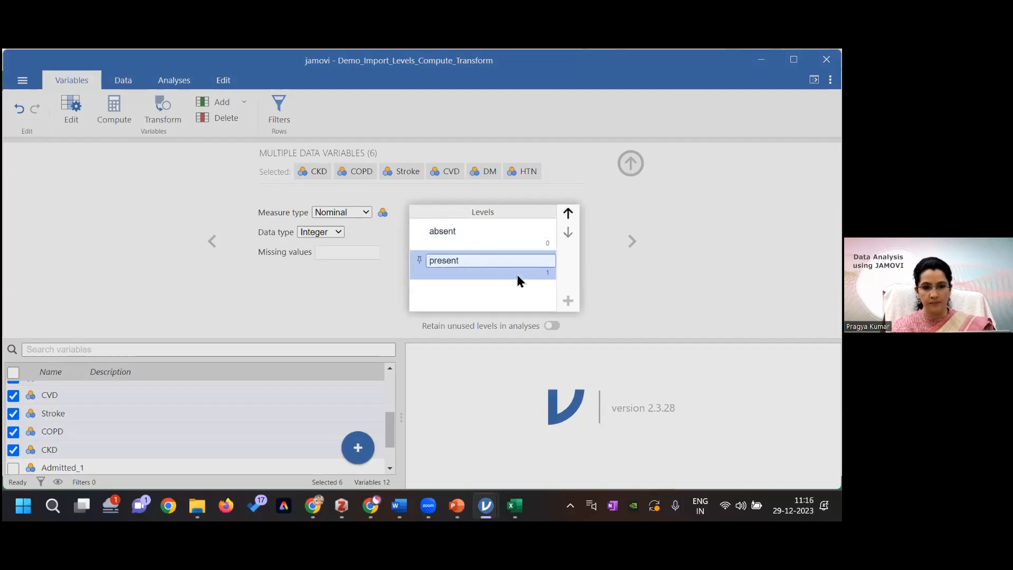
click(660, 264)
Deselect DM, HTN, CVD, Stroke and COPD, and return to the data spreadsheet with the variable setup closed.
drag(388, 422, 389, 403)
click(12, 420)
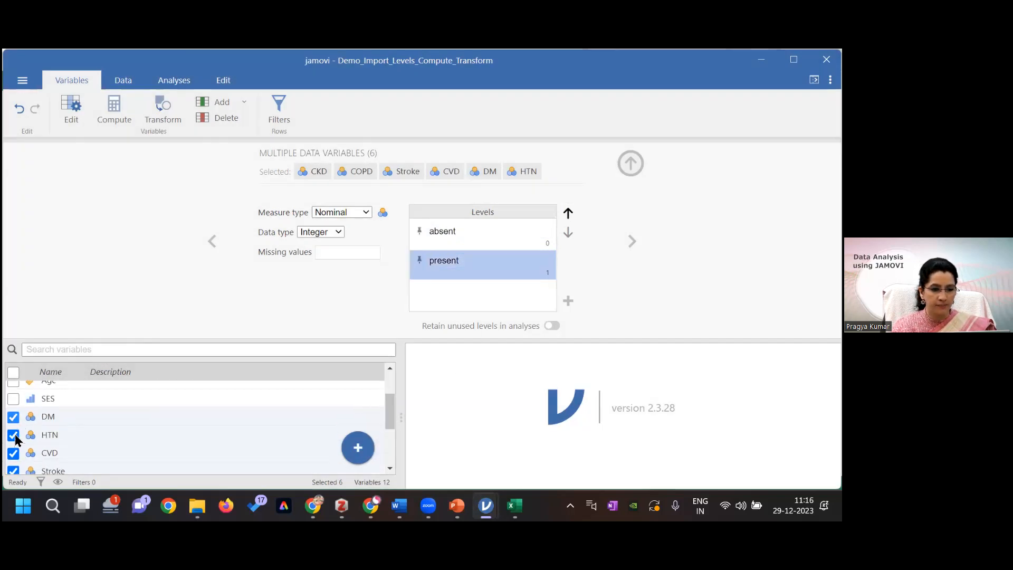
click(11, 395)
click(13, 411)
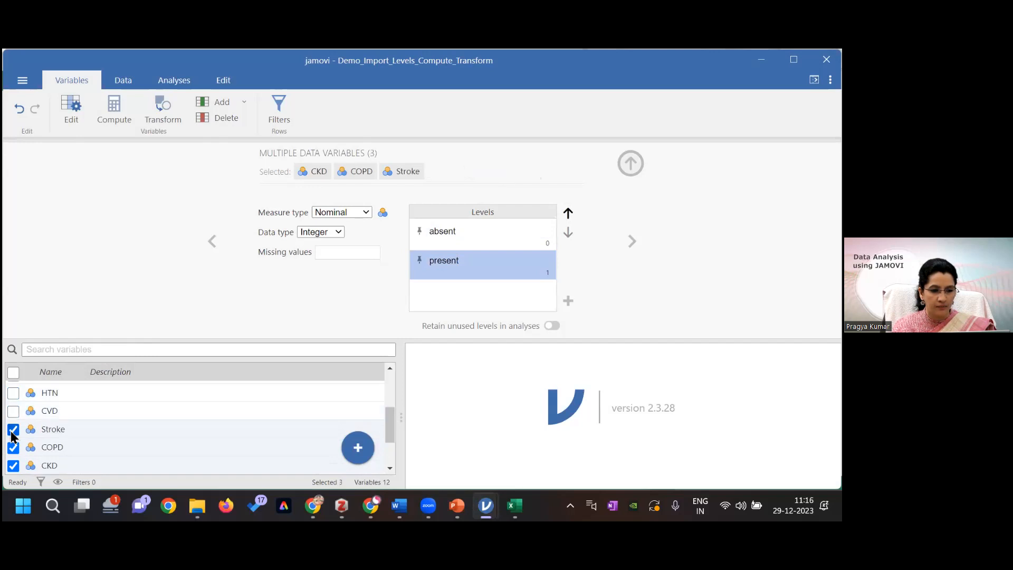
click(12, 429)
click(12, 447)
drag(390, 414, 389, 431)
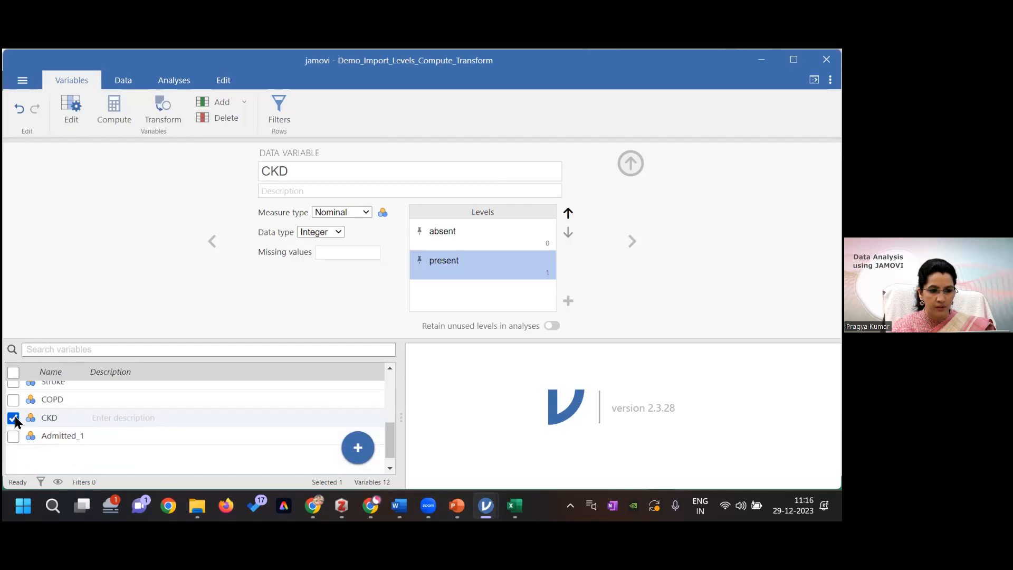
click(643, 164)
click(129, 83)
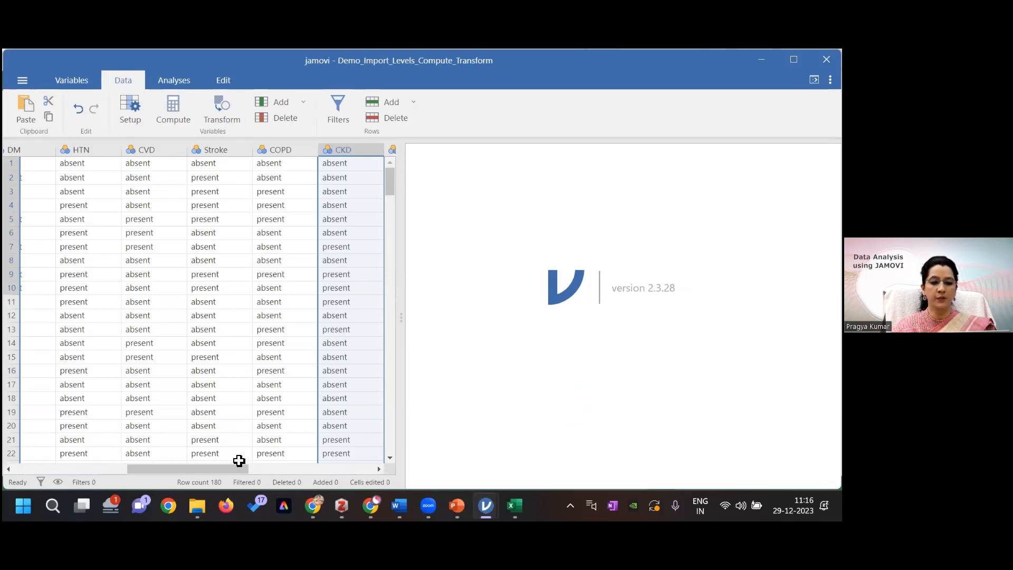
Label the Admitted_1 levels, with 1 as "death" and 2 as "discharge", and close the variable setup.
drag(239, 469, 277, 469)
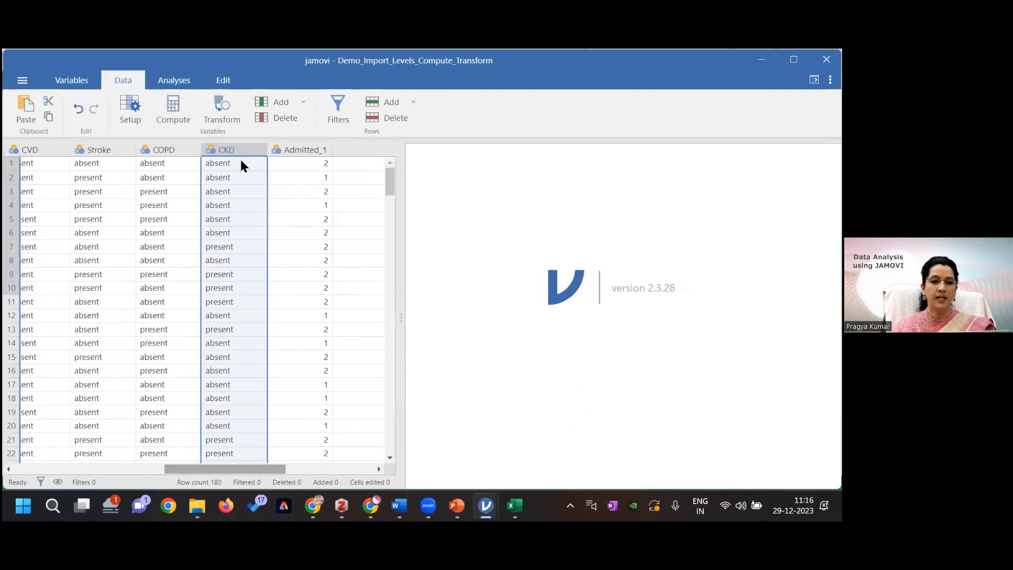
double_click(326, 151)
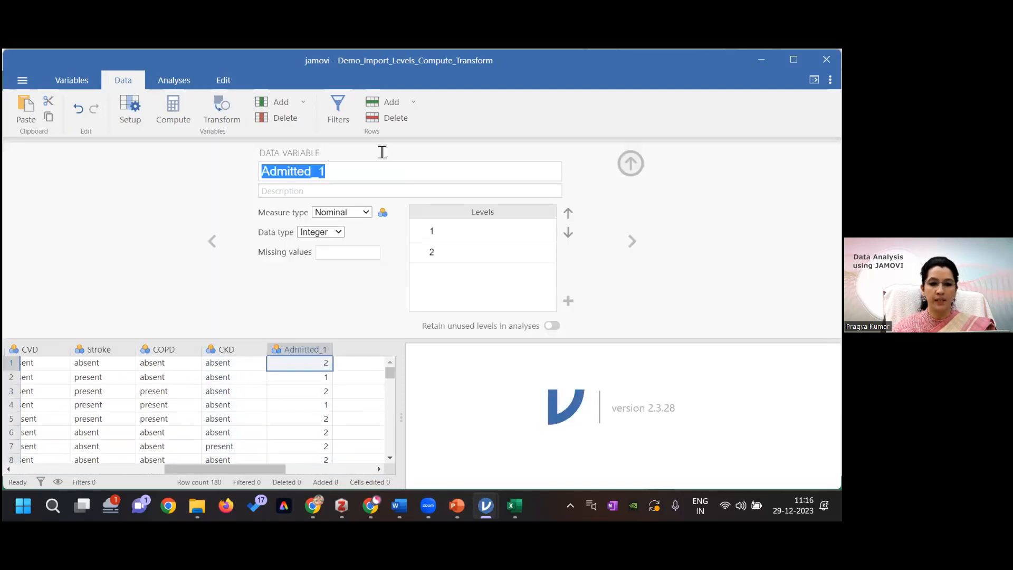
click(455, 232)
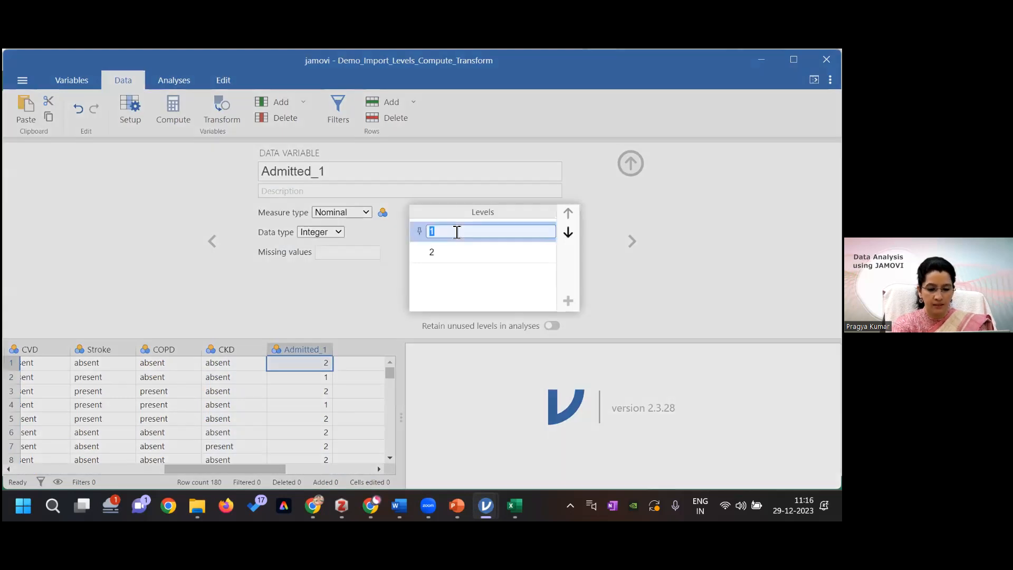
text(death)
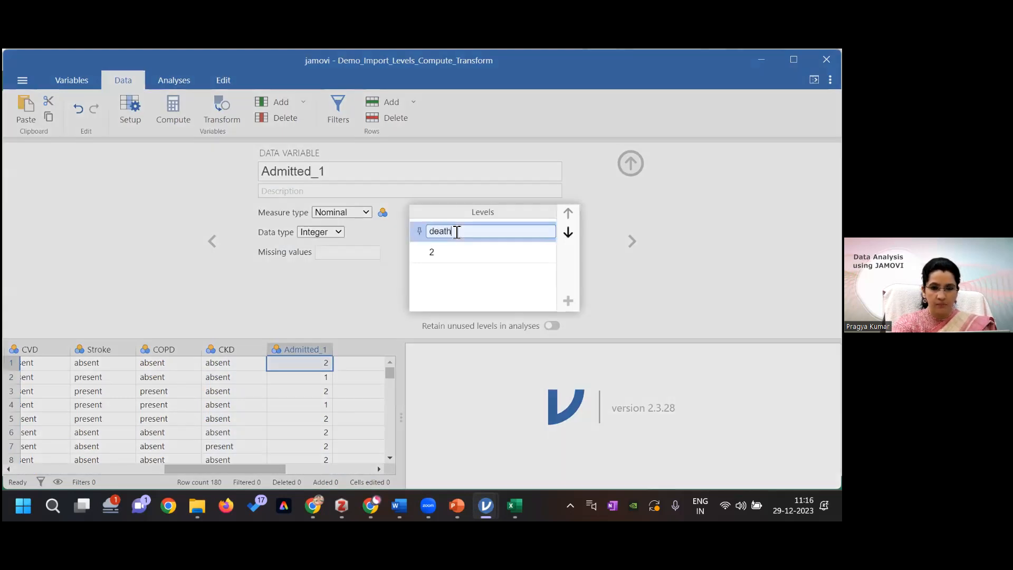
click(441, 250)
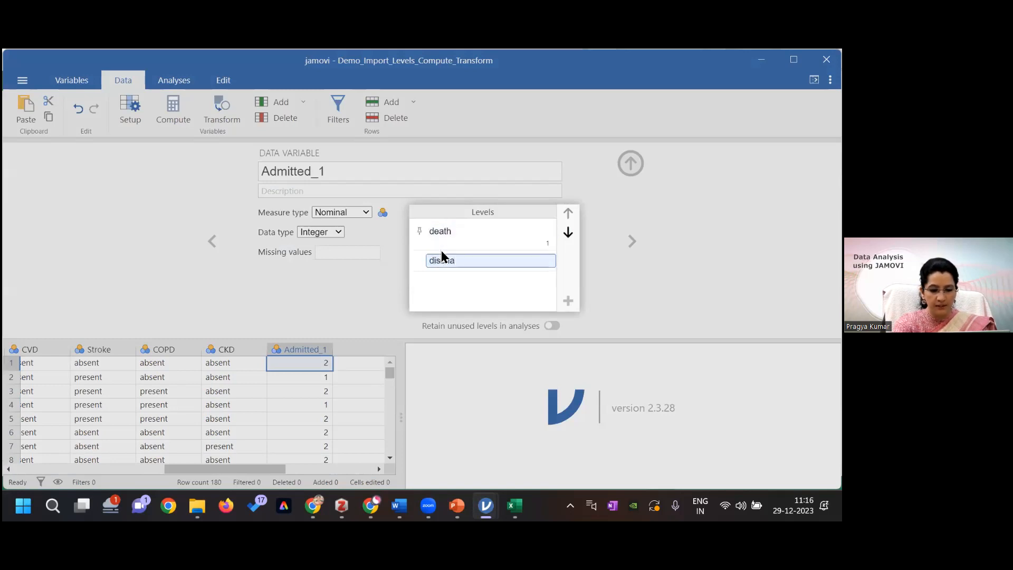
text(discharge)
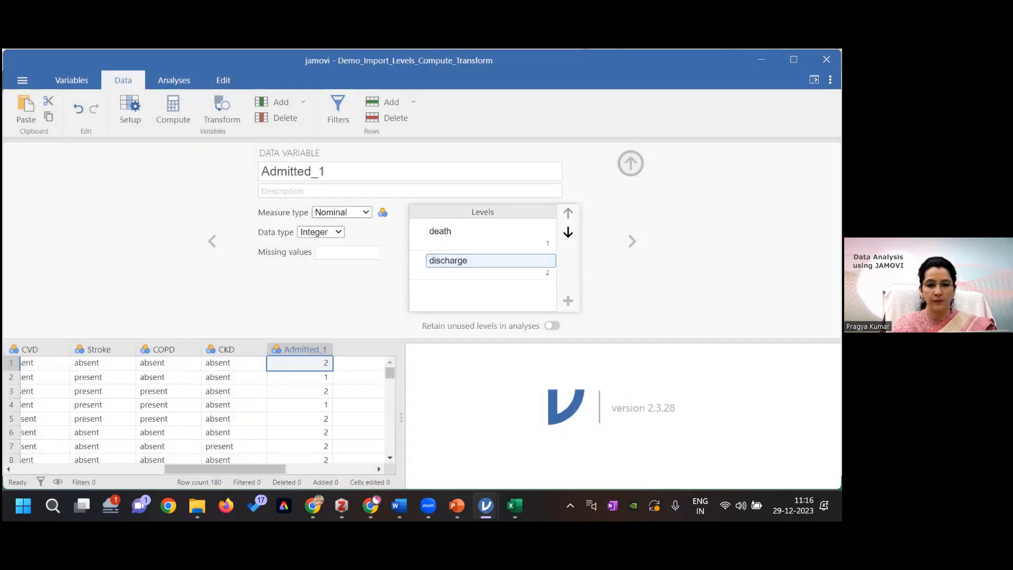
click(585, 253)
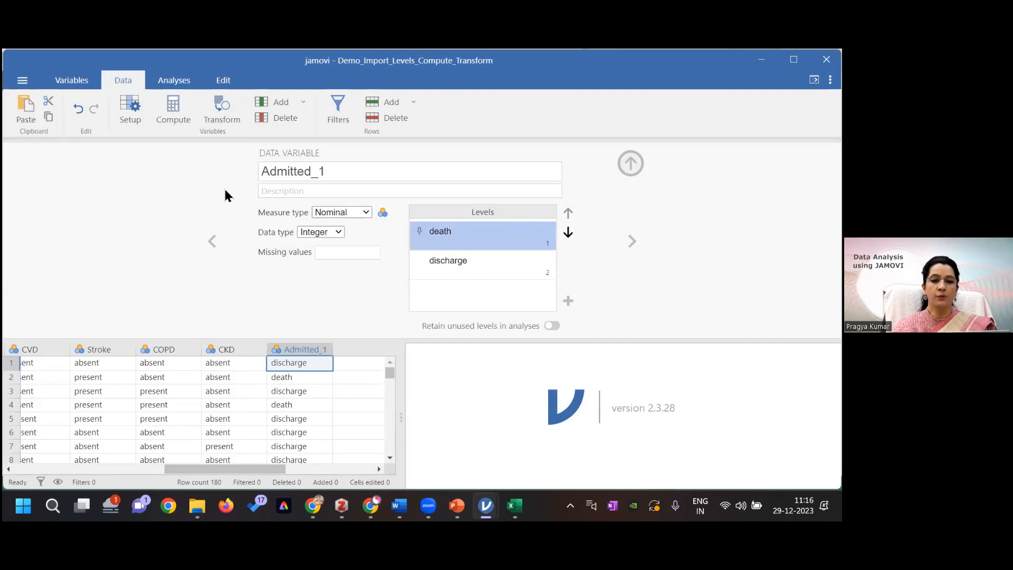
click(631, 163)
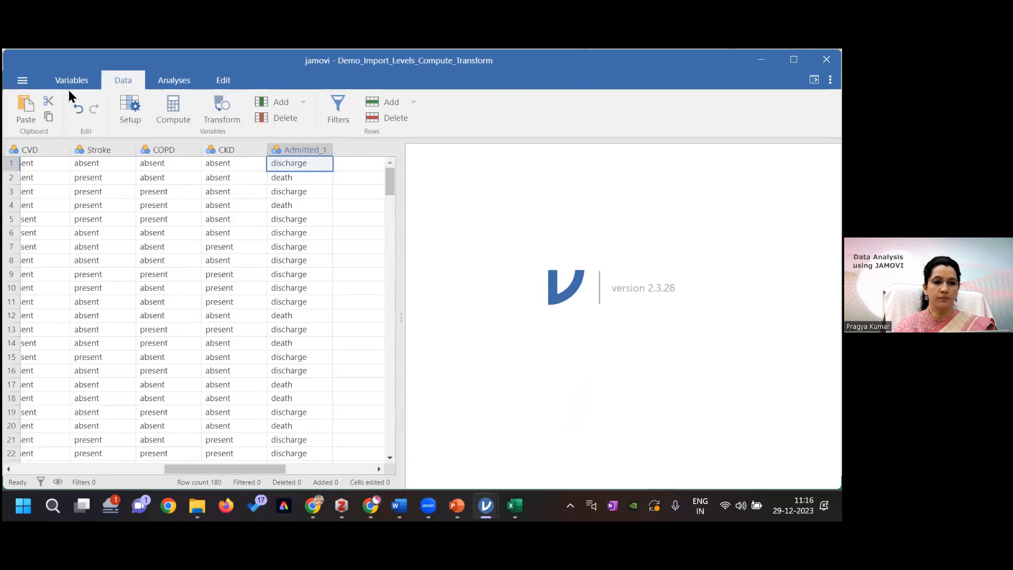
Review the COPD variable's setup and the full variable list with its descriptions and measure types.
double_click(166, 148)
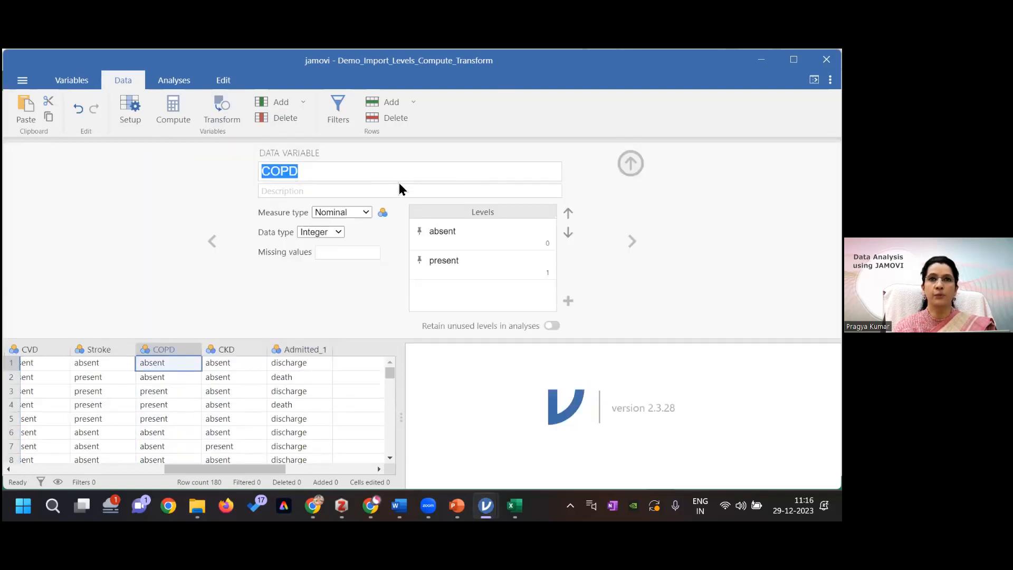
click(74, 84)
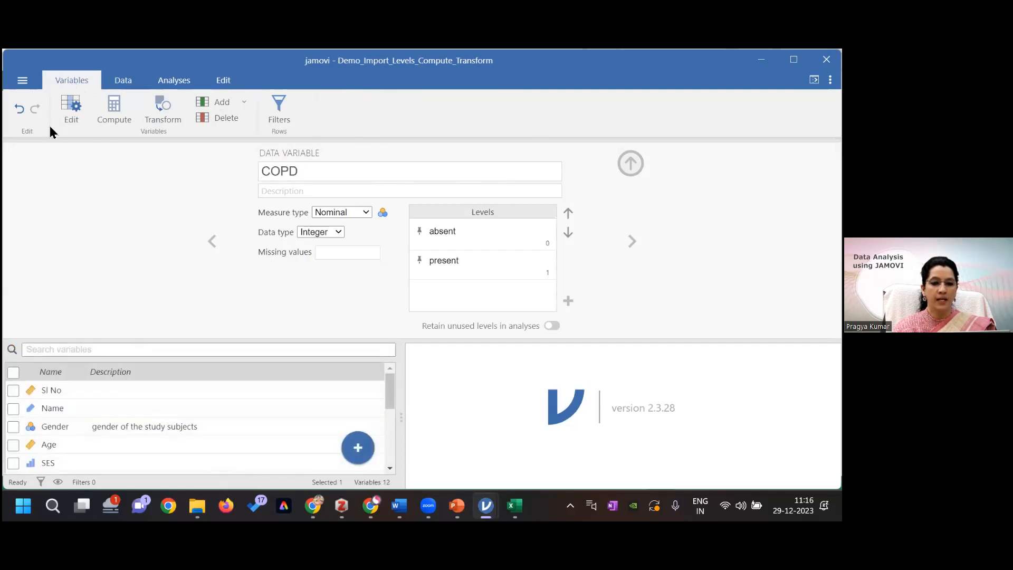
mouse_move(389, 401)
mouse_down()
mouse_move(391, 441)
mouse_move(389, 368)
mouse_up()
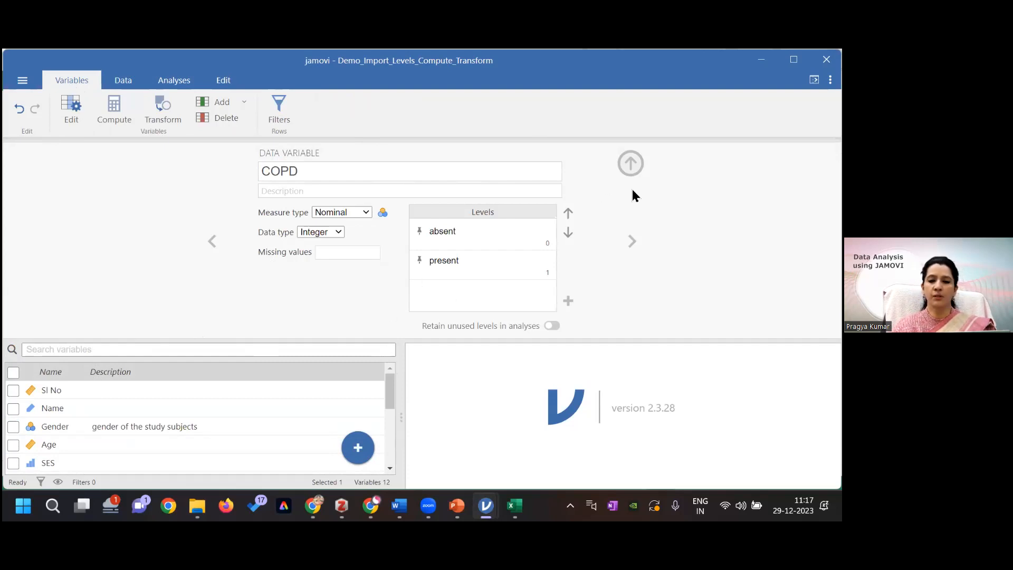
click(633, 166)
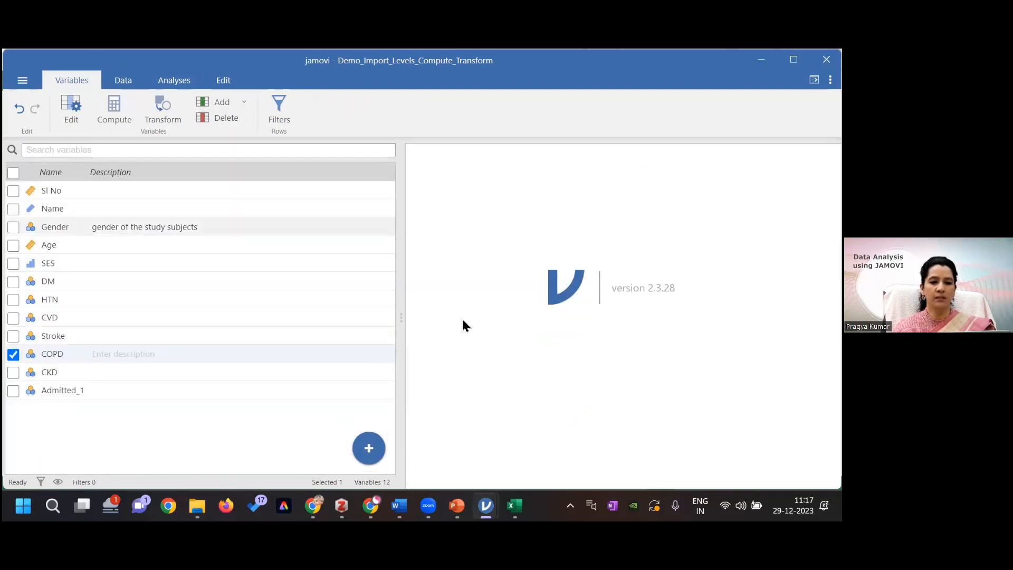
click(14, 173)
click(13, 173)
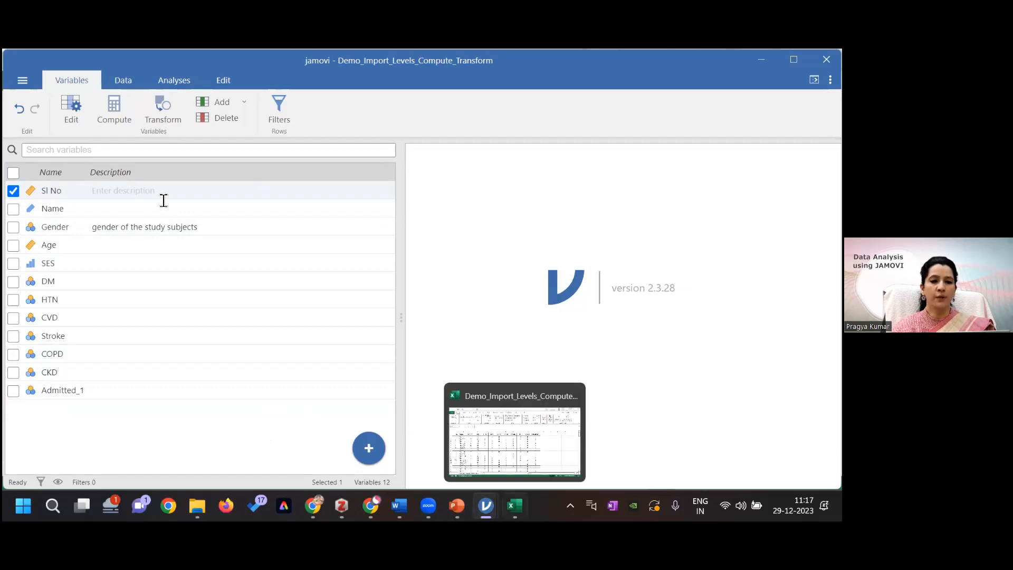
Look through the labelled columns in the data spreadsheet, from Age and SES across the disease variables.
click(123, 81)
drag(127, 469, 221, 473)
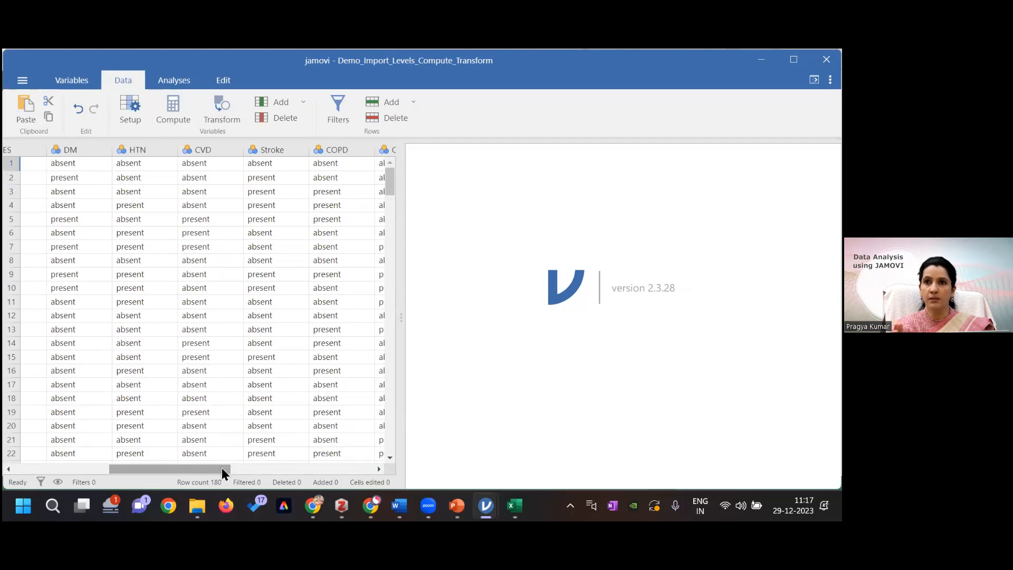
mouse_move(220, 468)
mouse_down()
mouse_move(298, 467)
mouse_move(191, 459)
mouse_up()
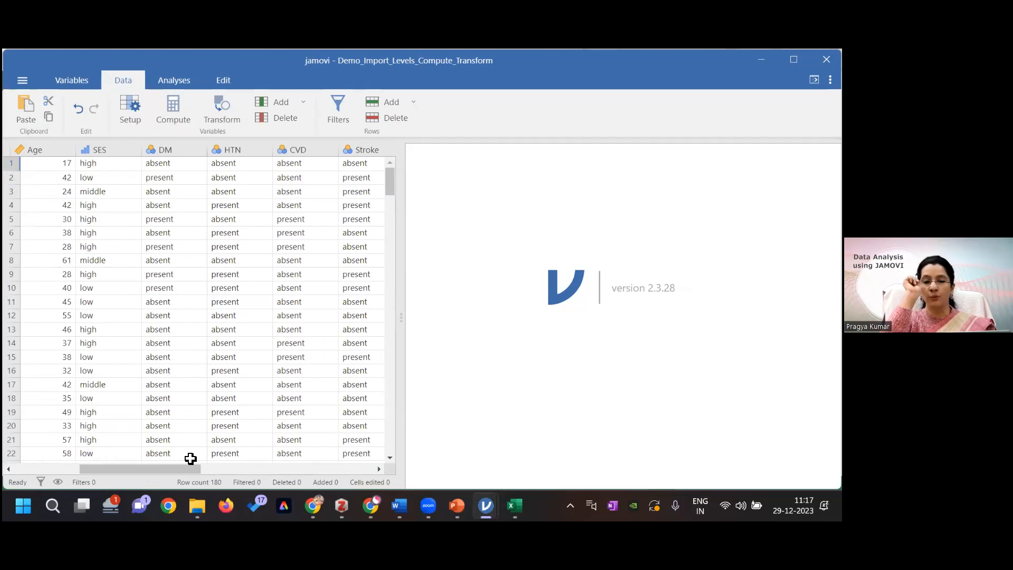
Look at the options for adding variables and rows to the data spreadsheet, with the Gender column selected.
drag(190, 468, 96, 468)
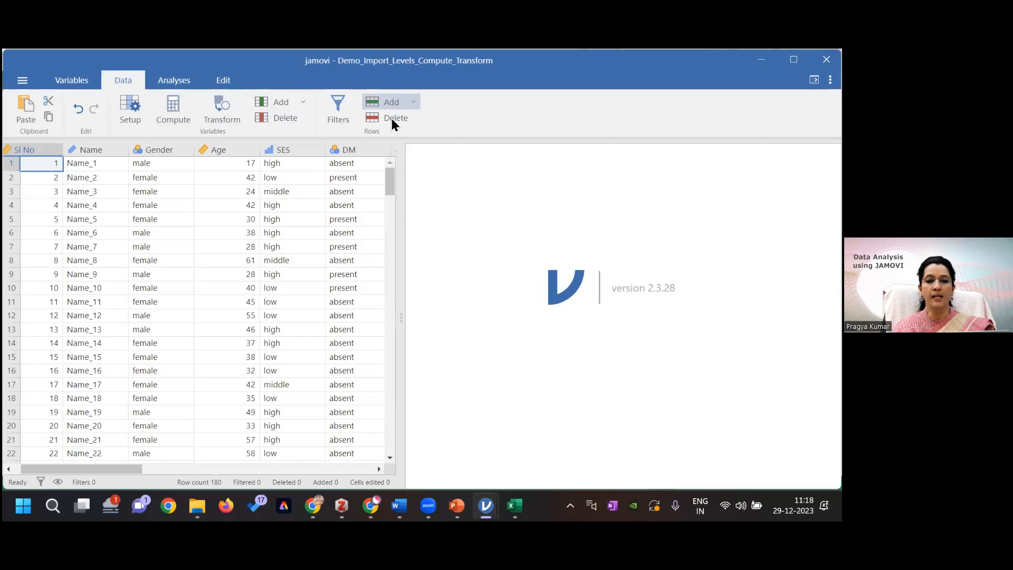
click(181, 151)
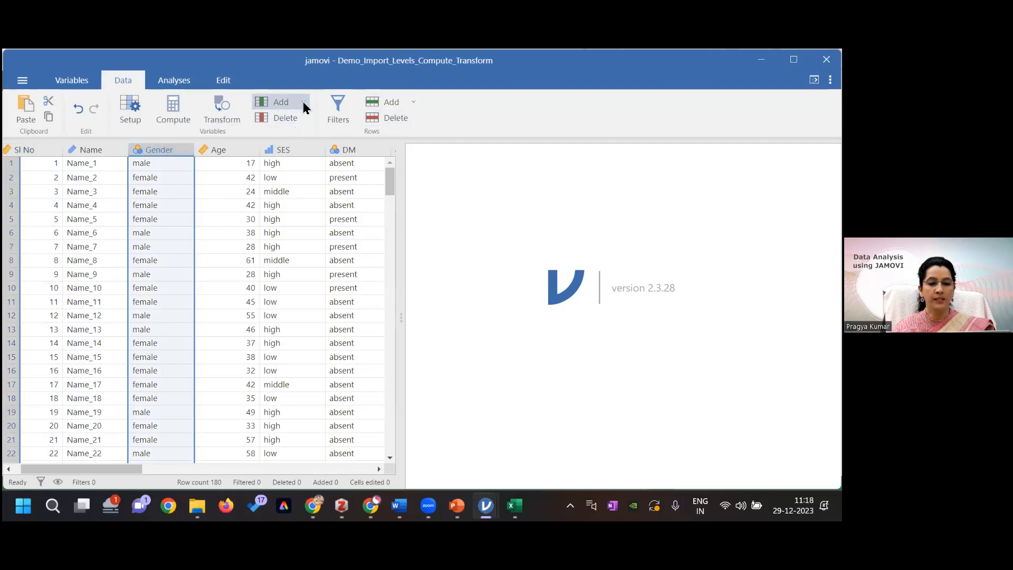
click(304, 106)
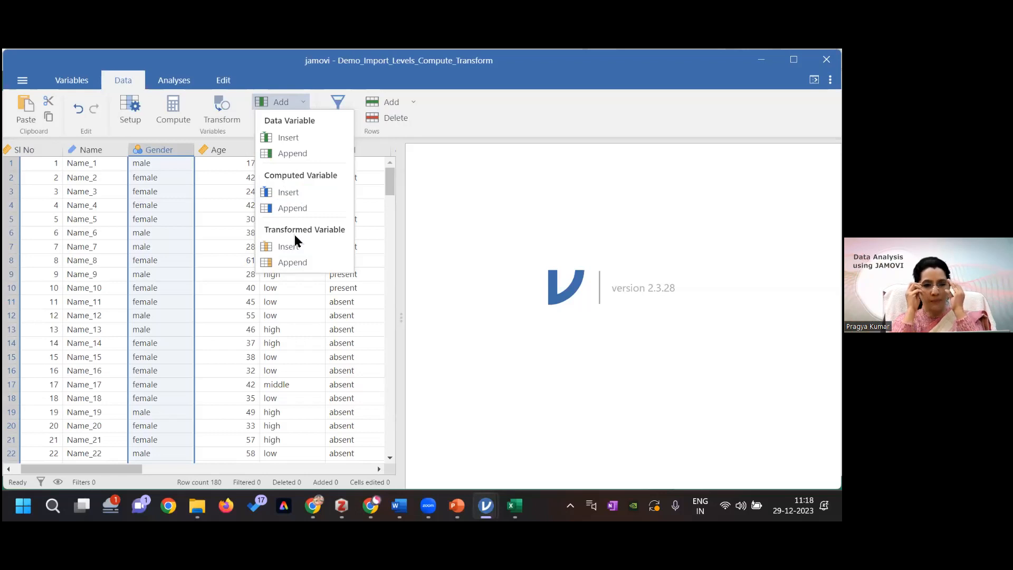
click(495, 114)
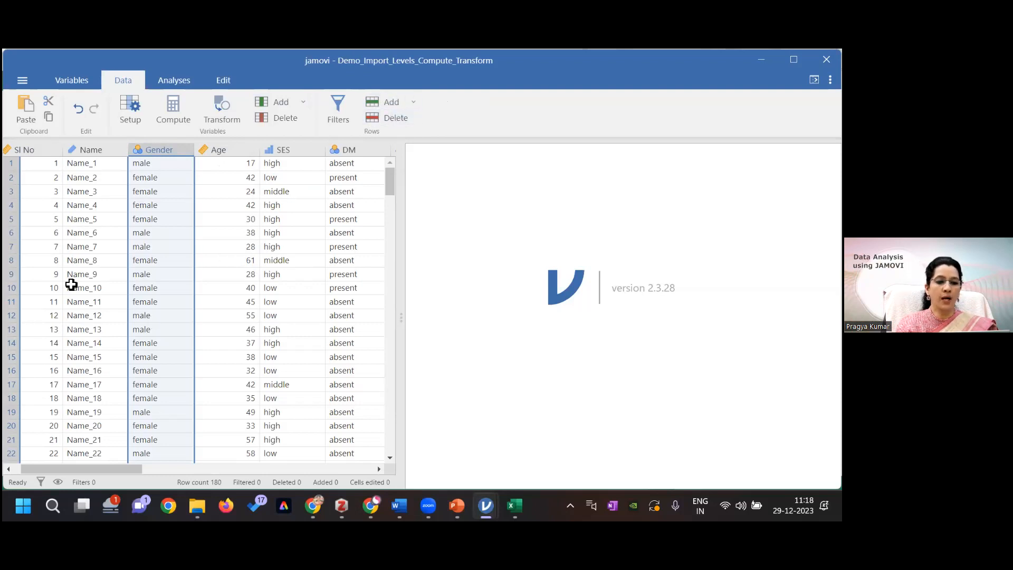
click(410, 101)
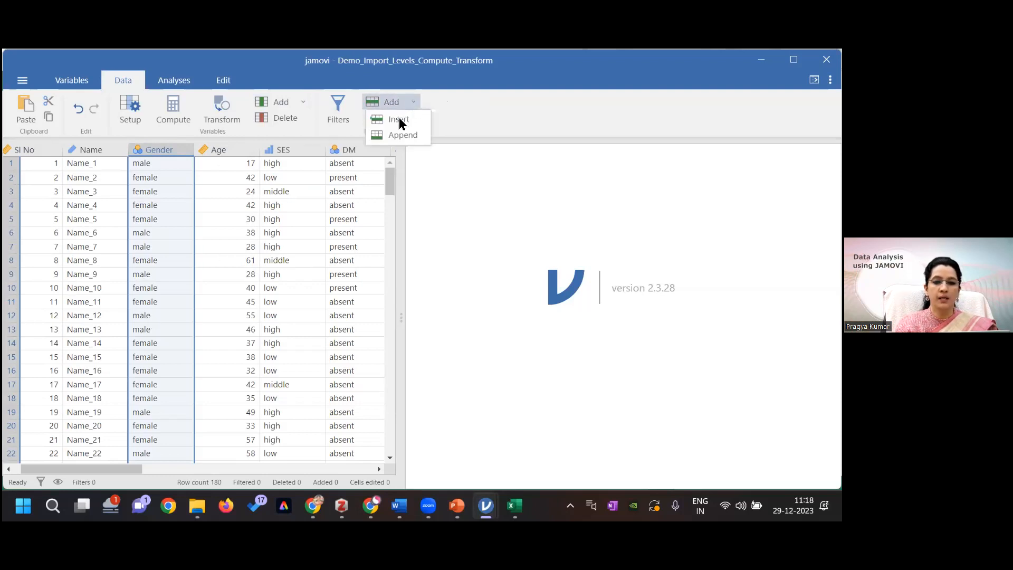
click(452, 113)
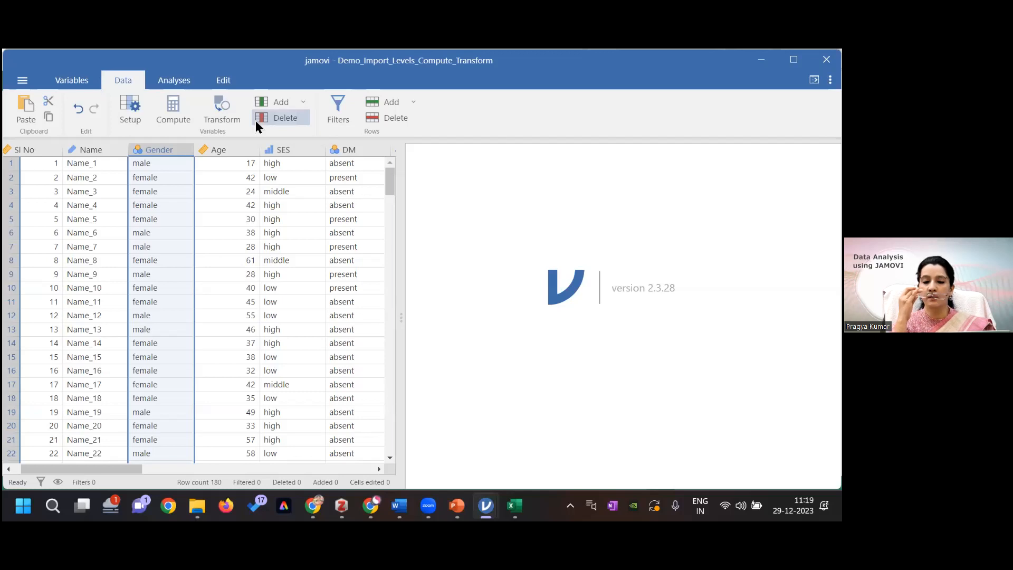
In the variable list, select DM, HTN, CVD, Stroke, COPD and CKD without Gender, and open their shared setup.
click(73, 82)
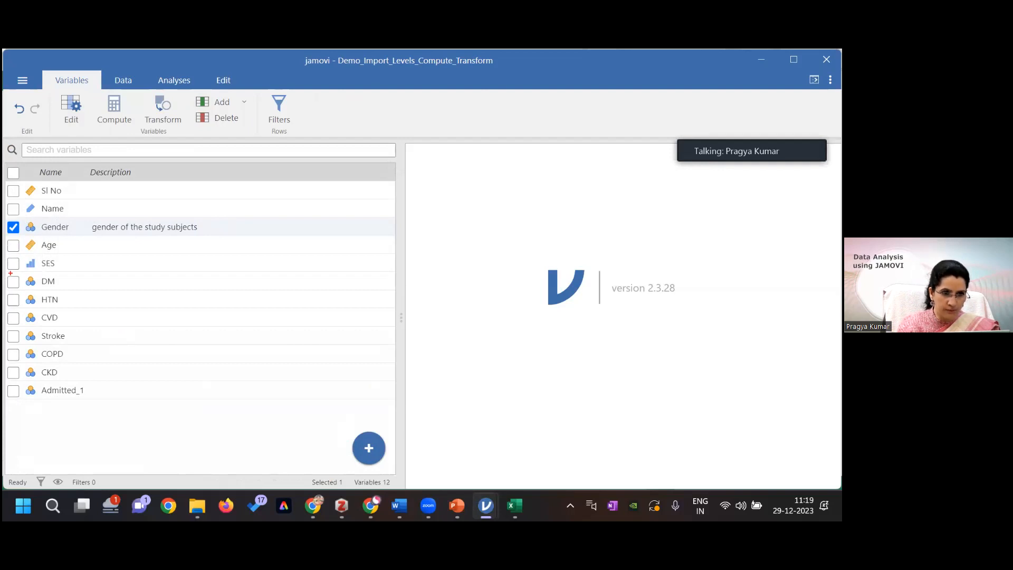
mouse_move(10, 272)
mouse_down()
mouse_move(27, 328)
mouse_move(26, 401)
mouse_up()
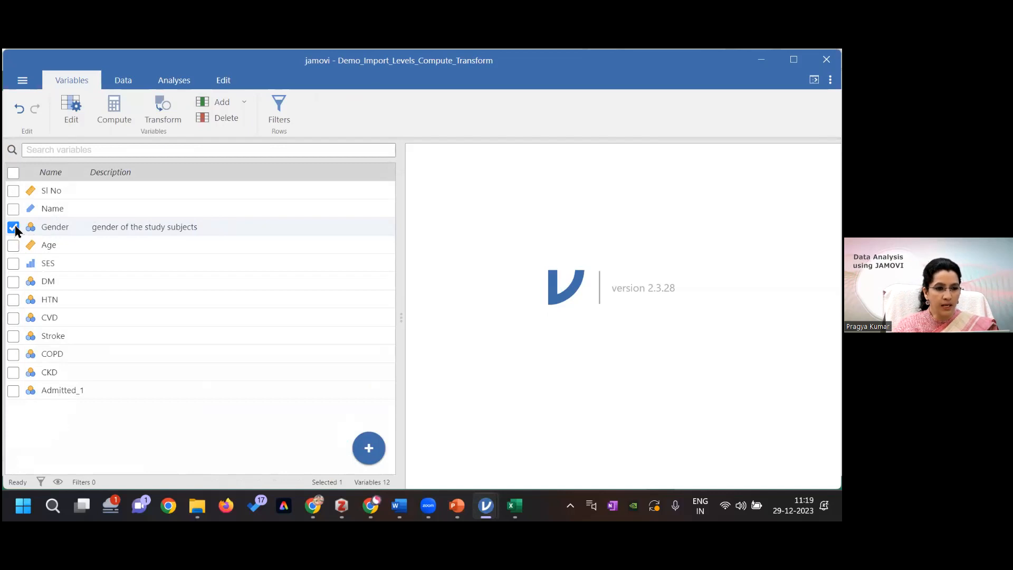
click(13, 282)
click(14, 300)
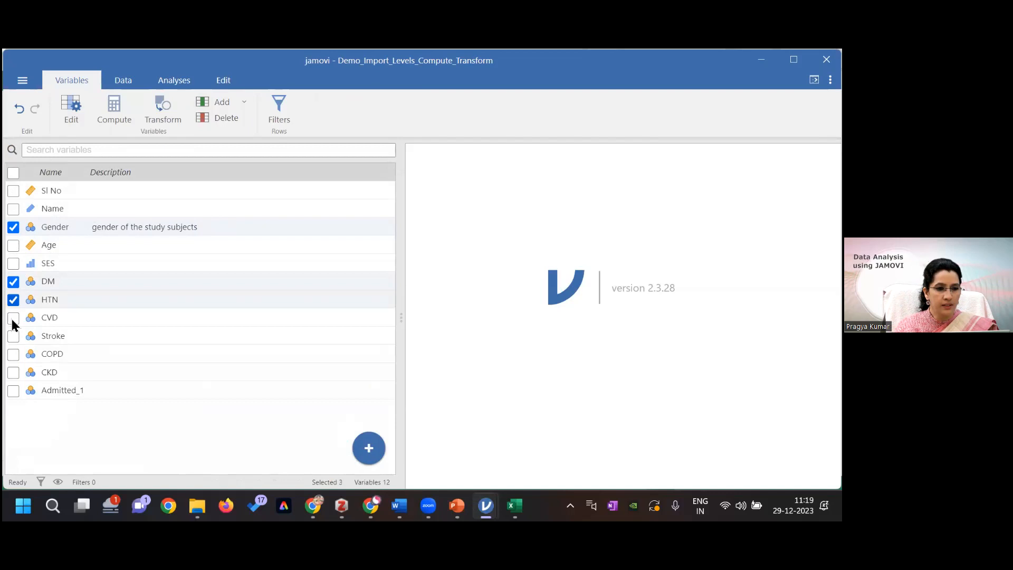
click(13, 318)
click(13, 337)
click(13, 354)
click(14, 374)
click(13, 227)
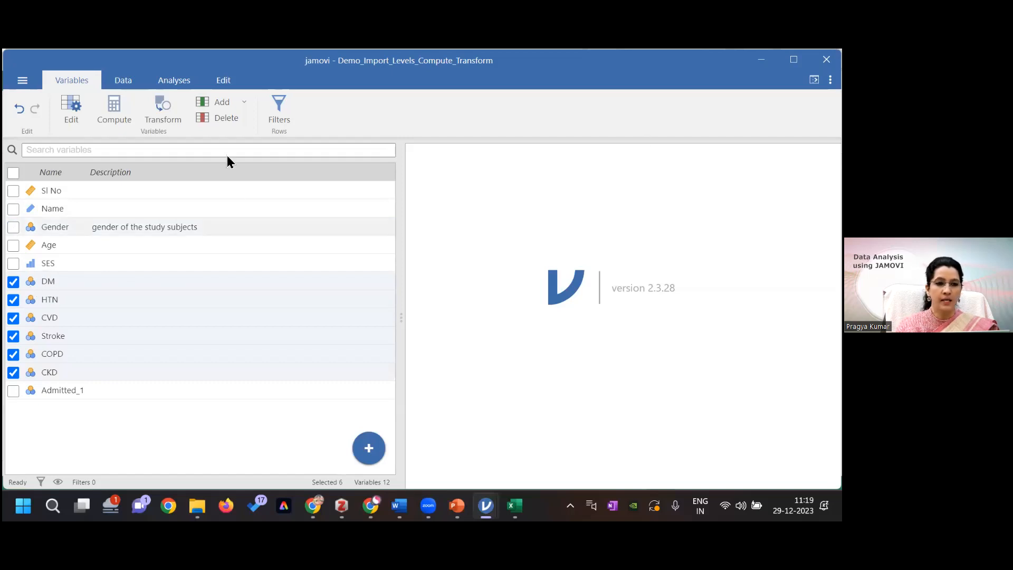
click(74, 108)
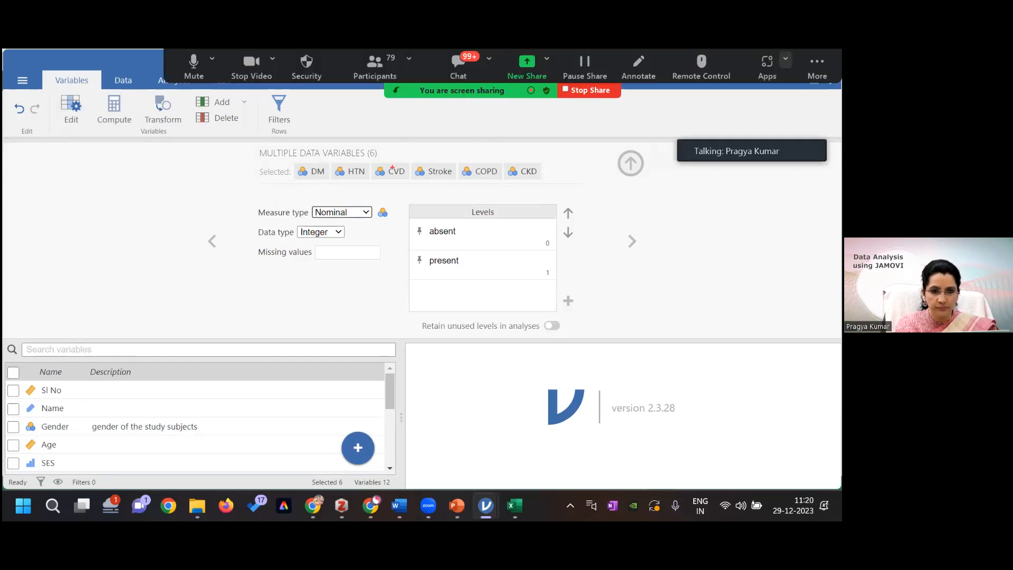
Review the shared setup of the six disease variables, including their two level labels.
mouse_move(257, 161)
mouse_down()
mouse_move(404, 188)
mouse_move(550, 185)
mouse_up()
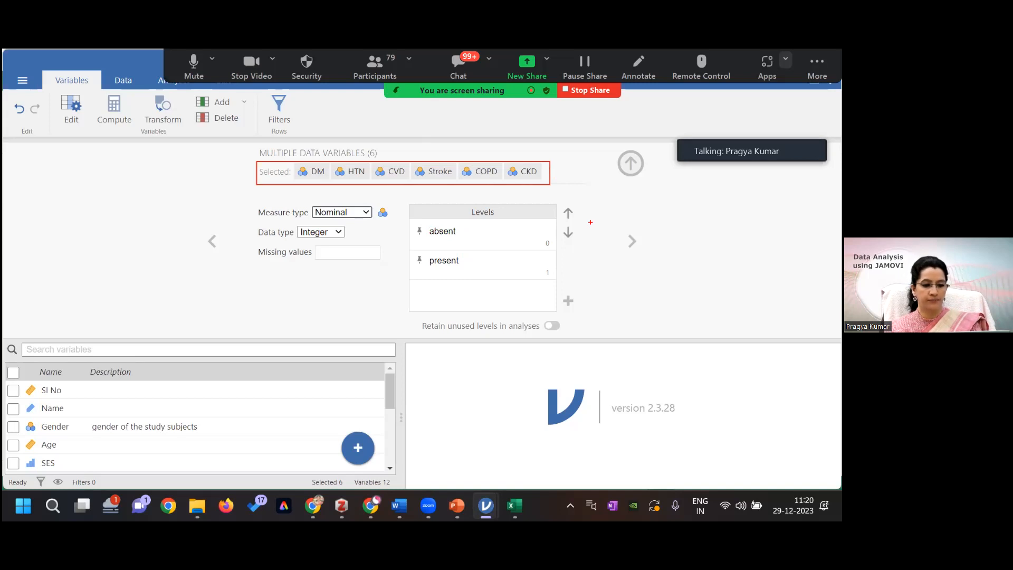
click(455, 231)
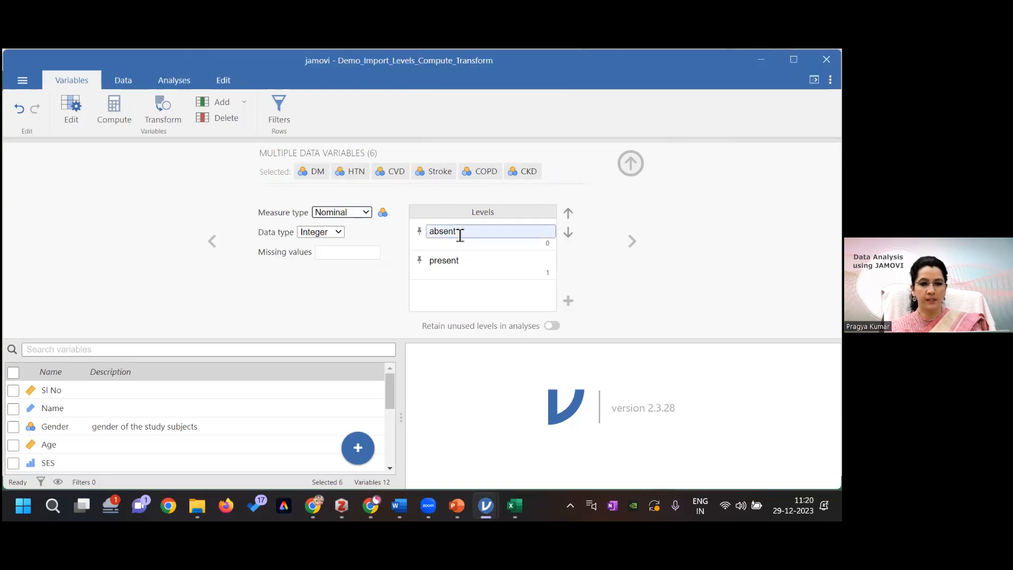
double_click(457, 259)
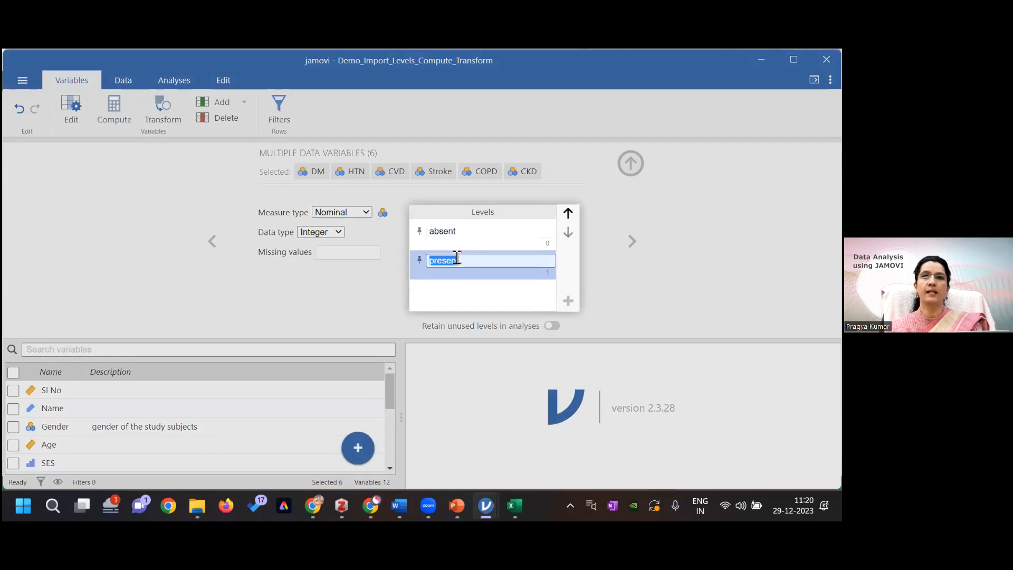
click(657, 259)
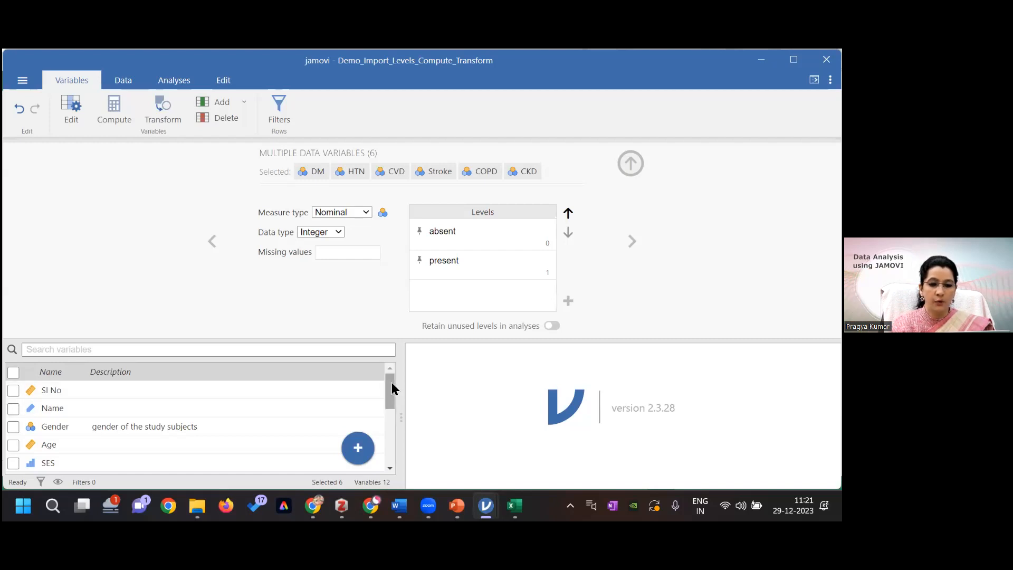
Reduce the selection to COPD only and return to the data spreadsheet with the variable setup closed.
scroll(389, 419, down, 5)
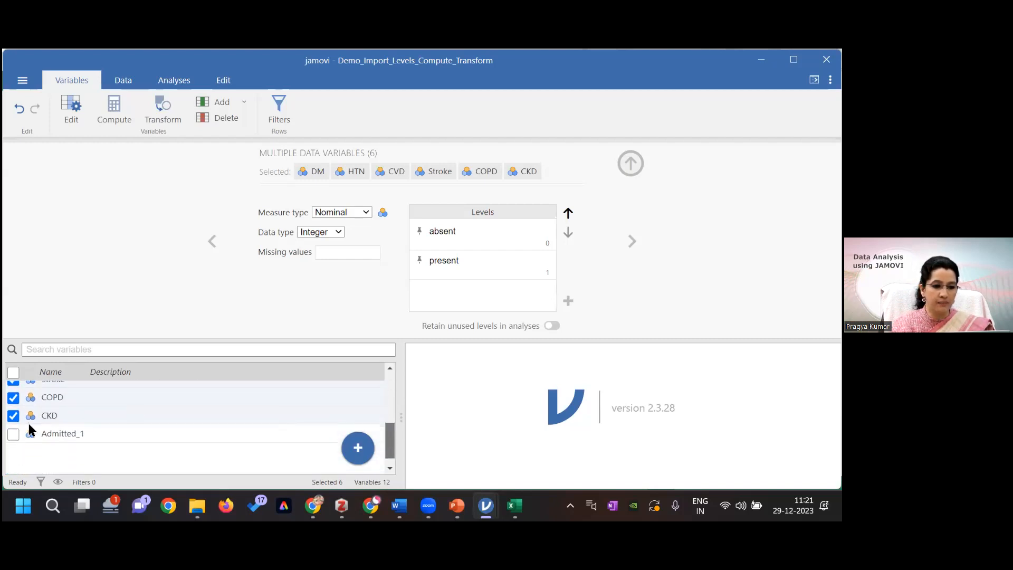
click(14, 417)
scroll(16, 449, up, 3)
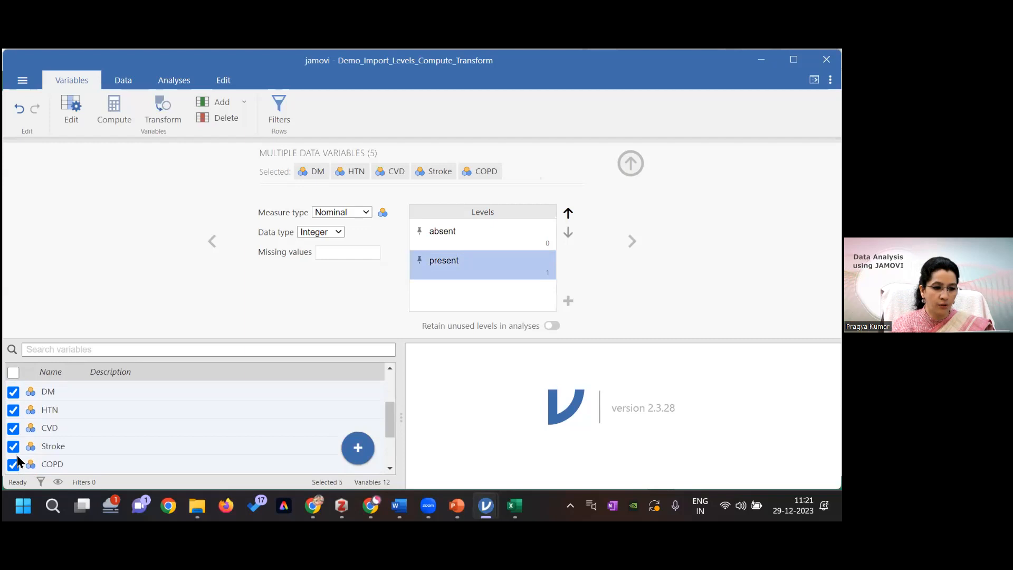
click(18, 455)
drag(389, 415, 390, 425)
scroll(11, 468, down, 1)
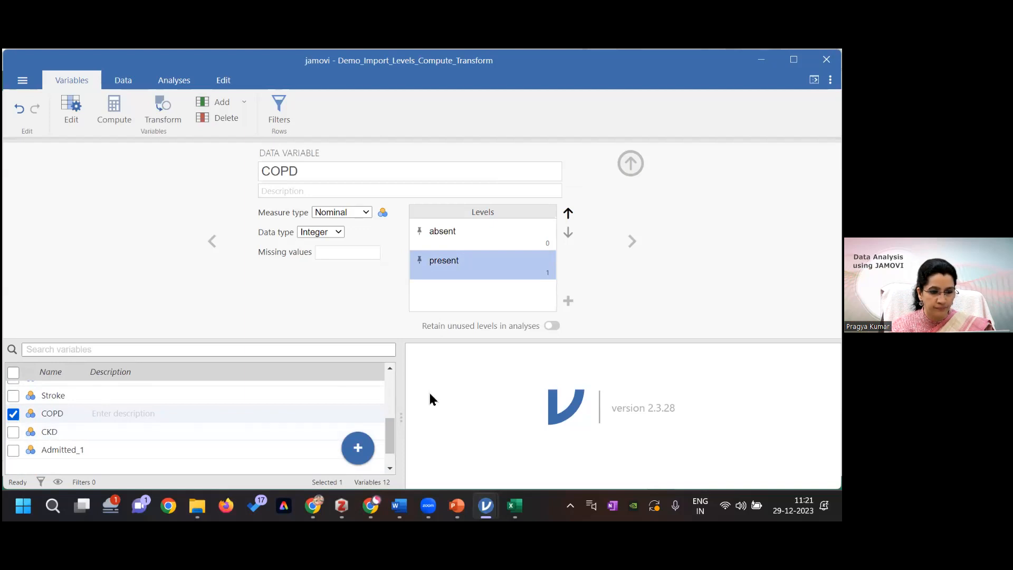
click(636, 170)
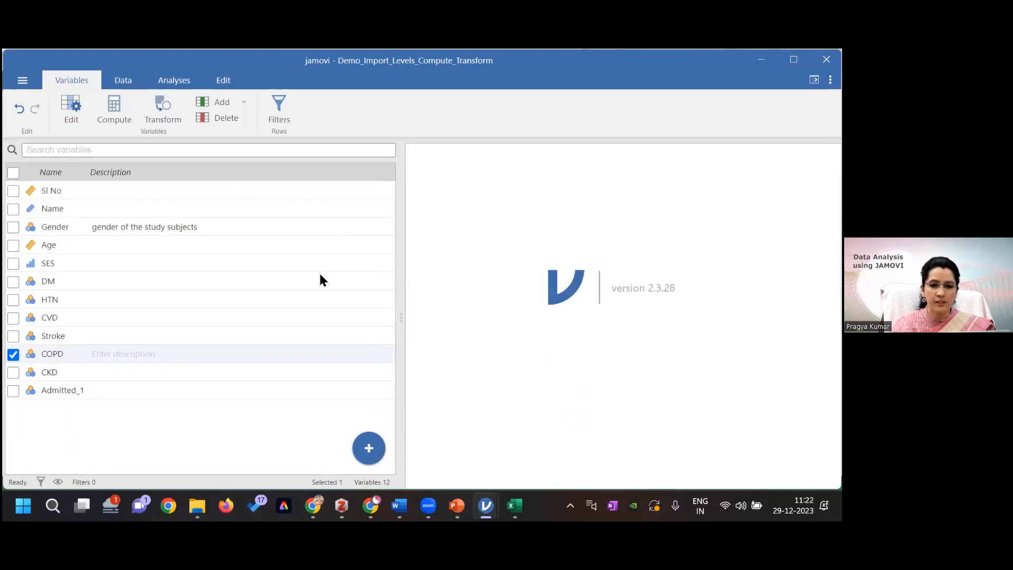
click(123, 81)
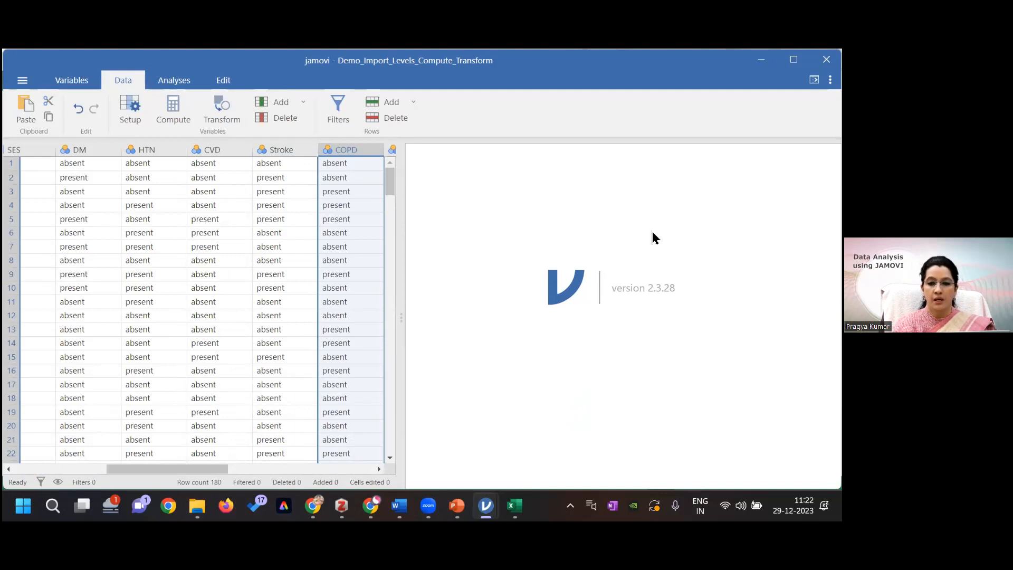
Switch to the Word document and read the Demo 2 instructions for labelling and describing the variables.
mouse_move(400, 504)
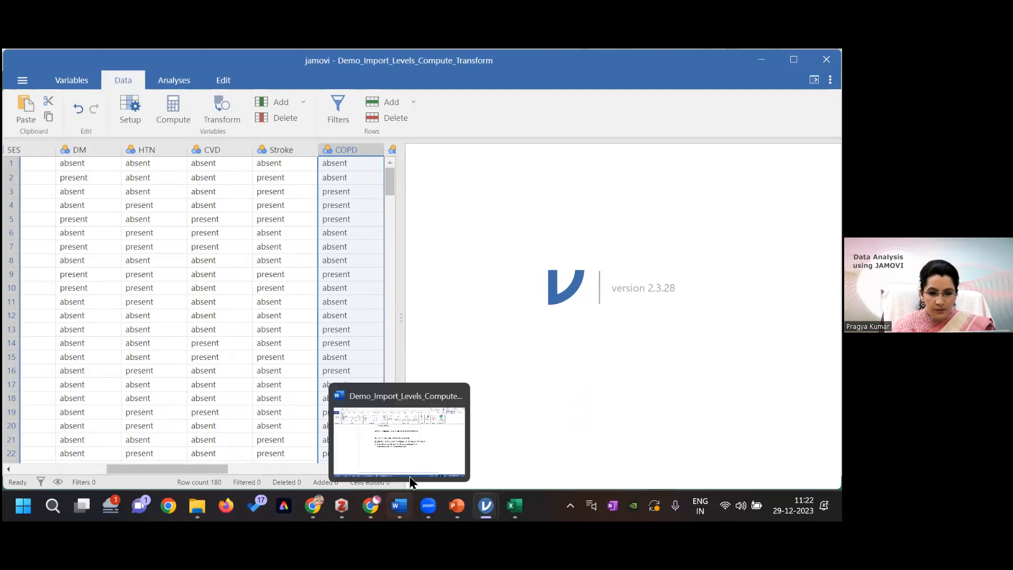
click(426, 446)
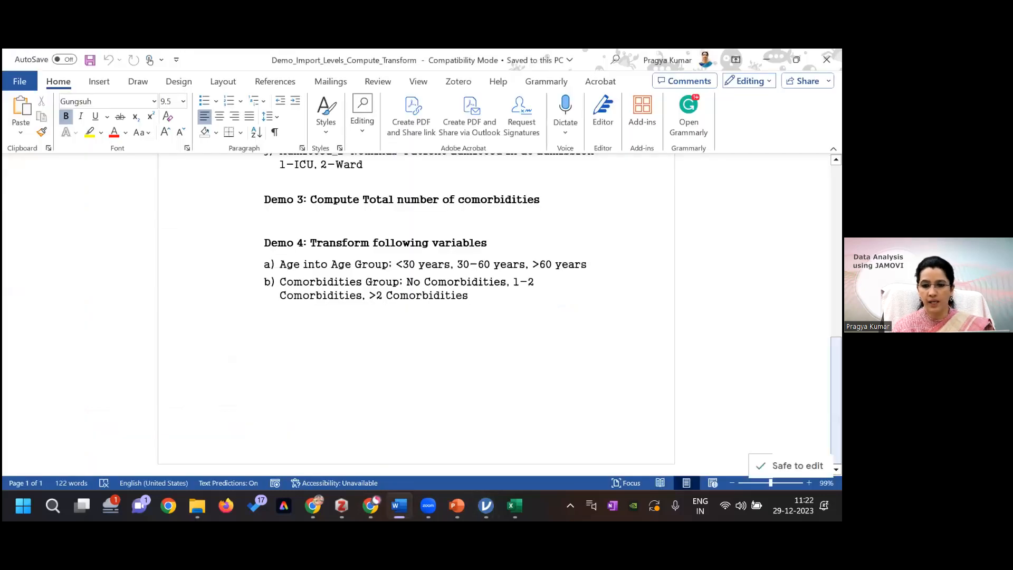
scroll(352, 214, up, 8)
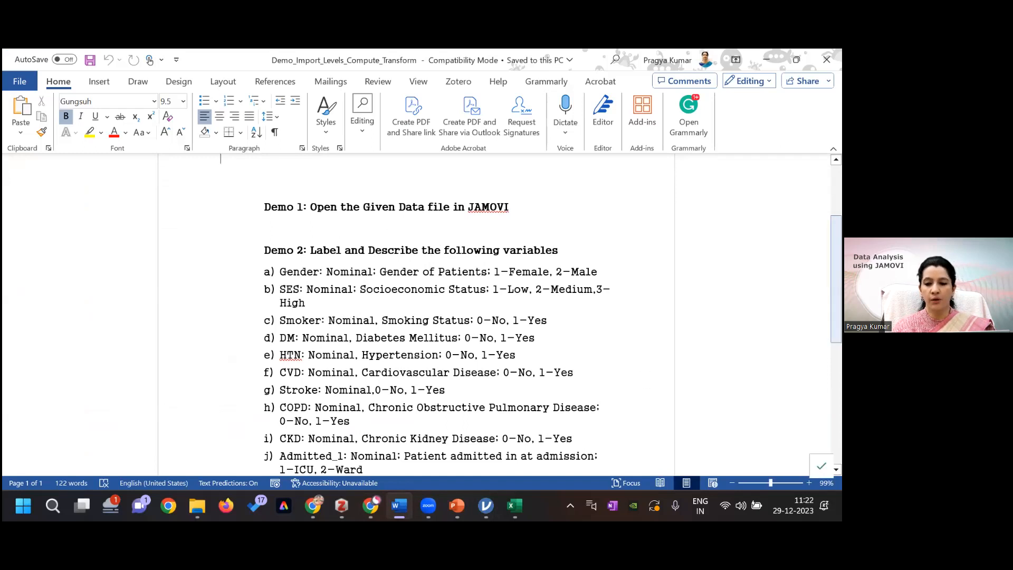
scroll(459, 378, down, 3)
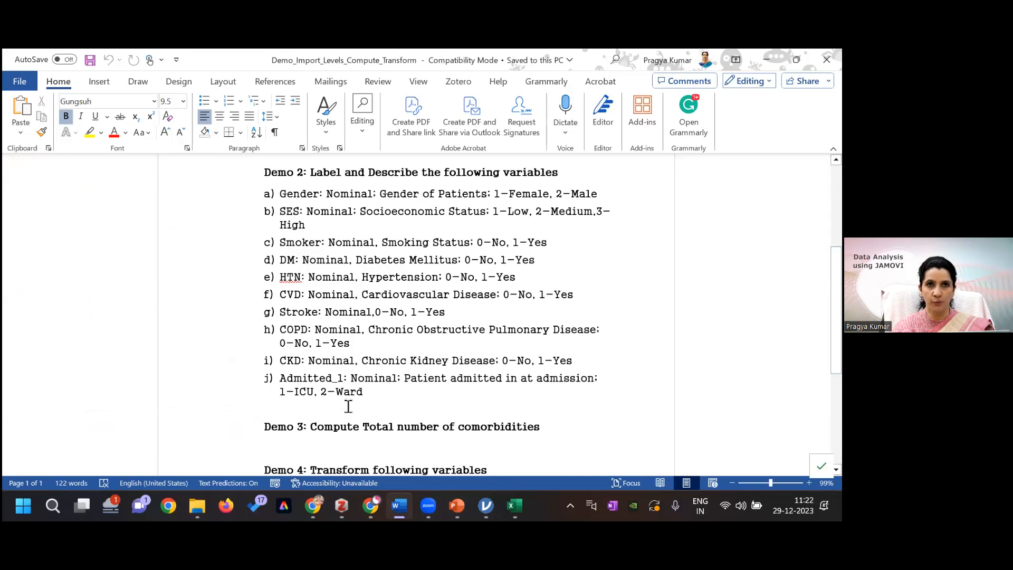
Back in jamovi, relabel the Admitted_1 levels, with 1 as "ward" and 2 as "ICU", and close the variable setup.
mouse_move(486, 505)
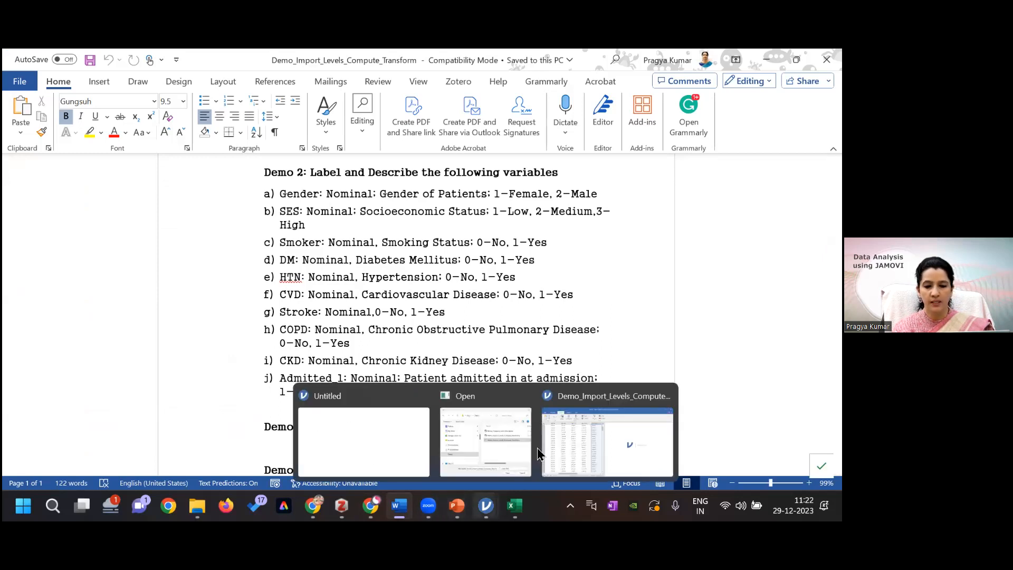
click(580, 451)
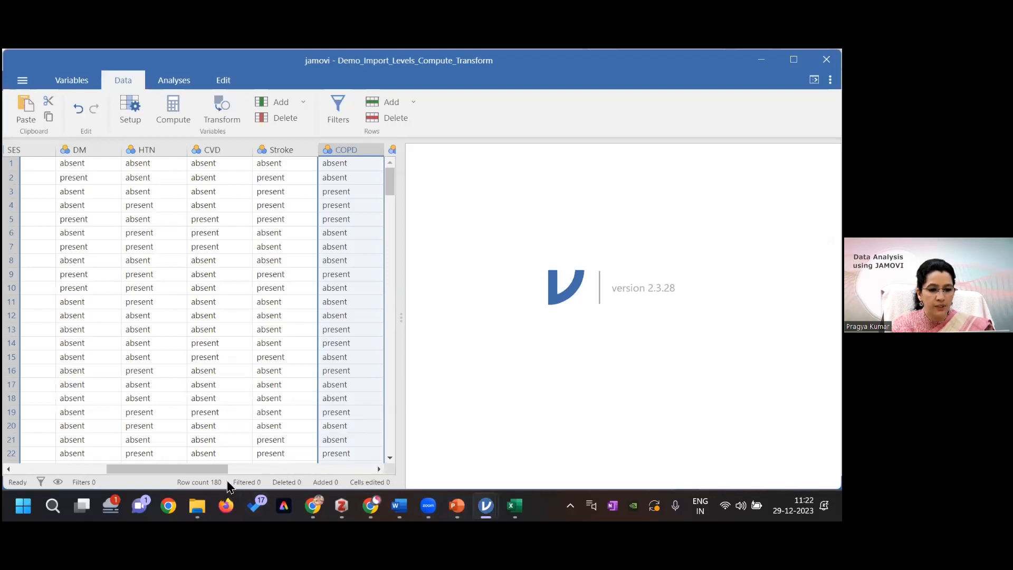
drag(217, 469, 305, 465)
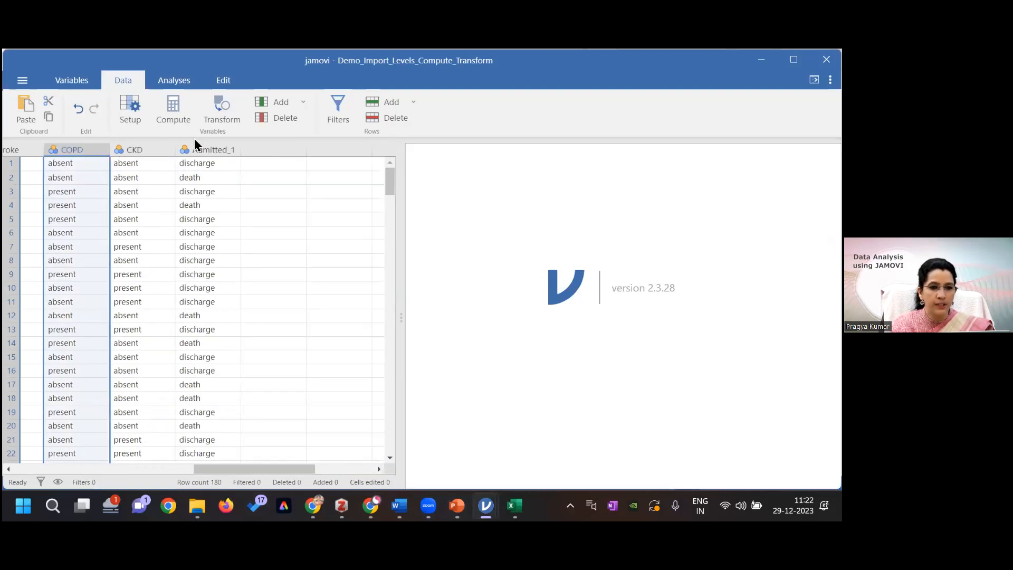
double_click(221, 152)
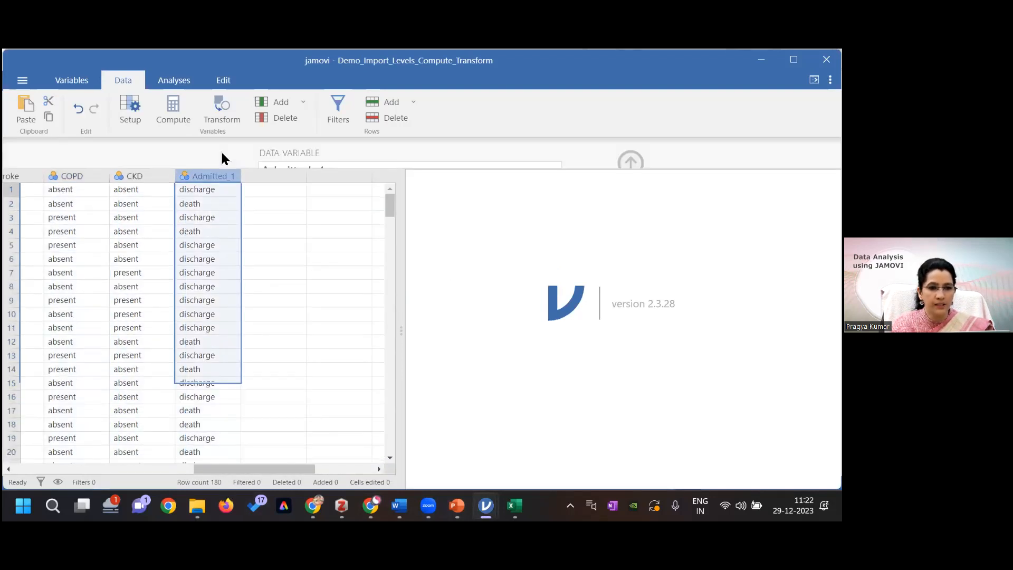
click(467, 231)
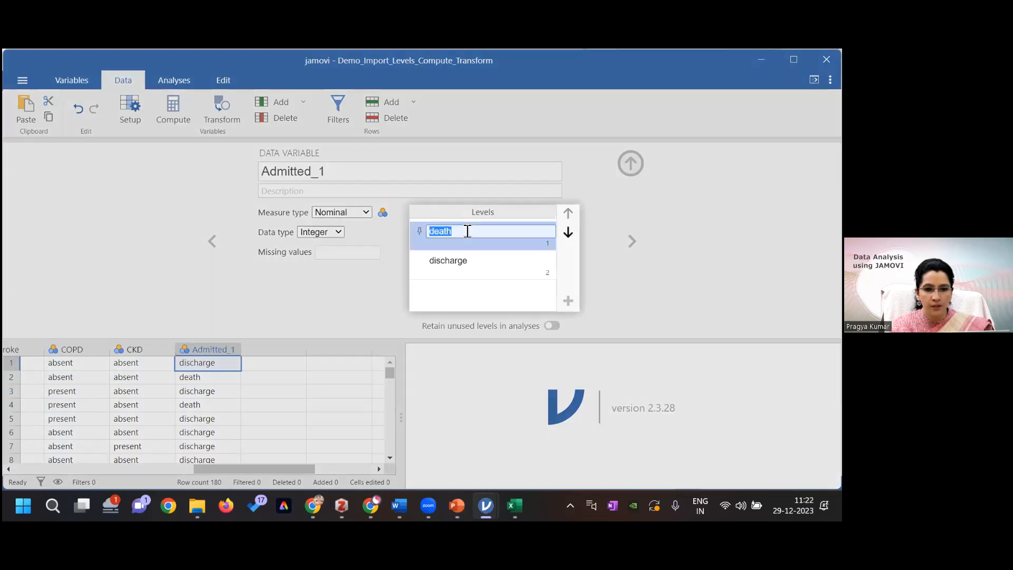
text(ward)
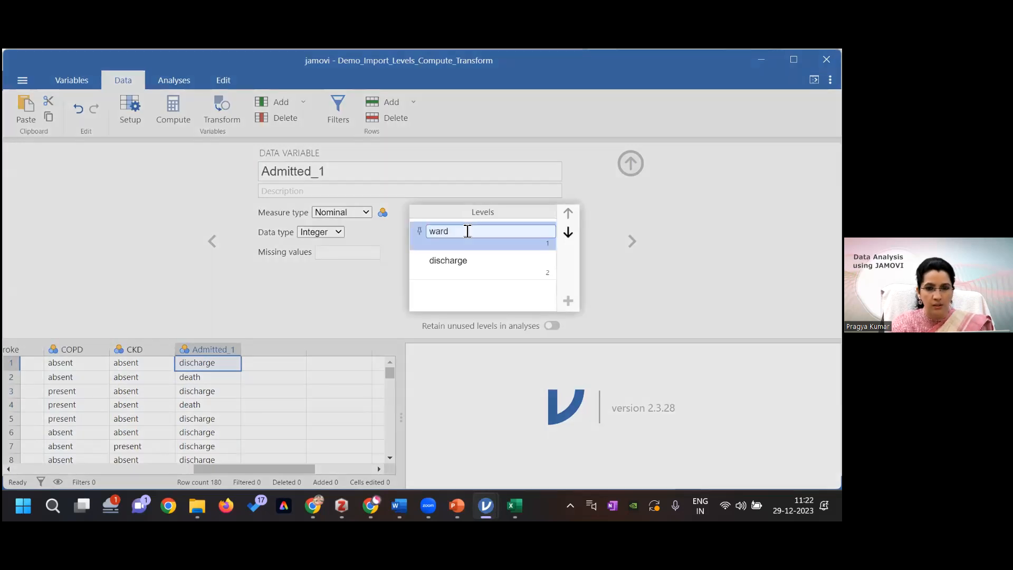
click(462, 260)
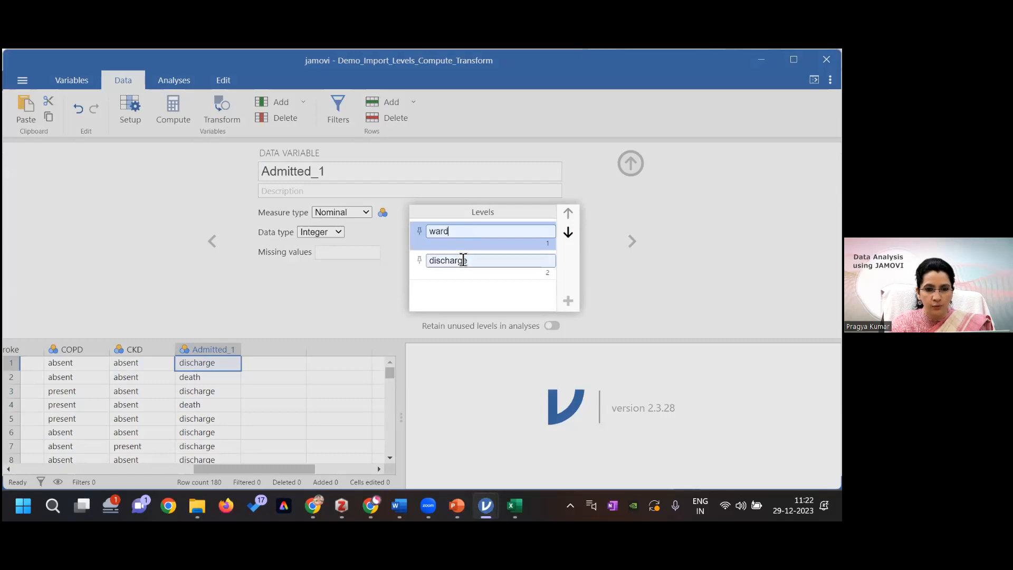
text(ICU)
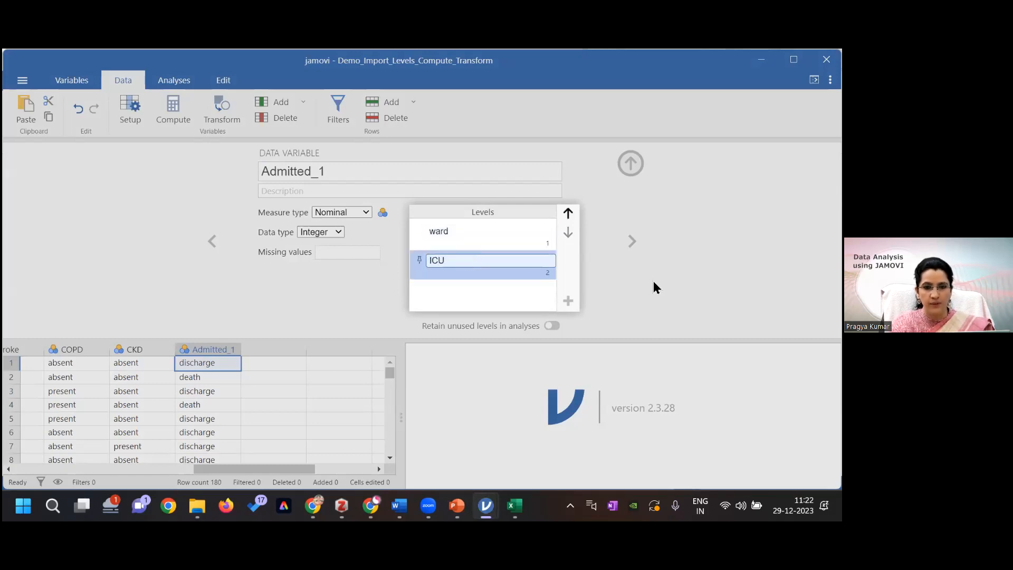
key(Return)
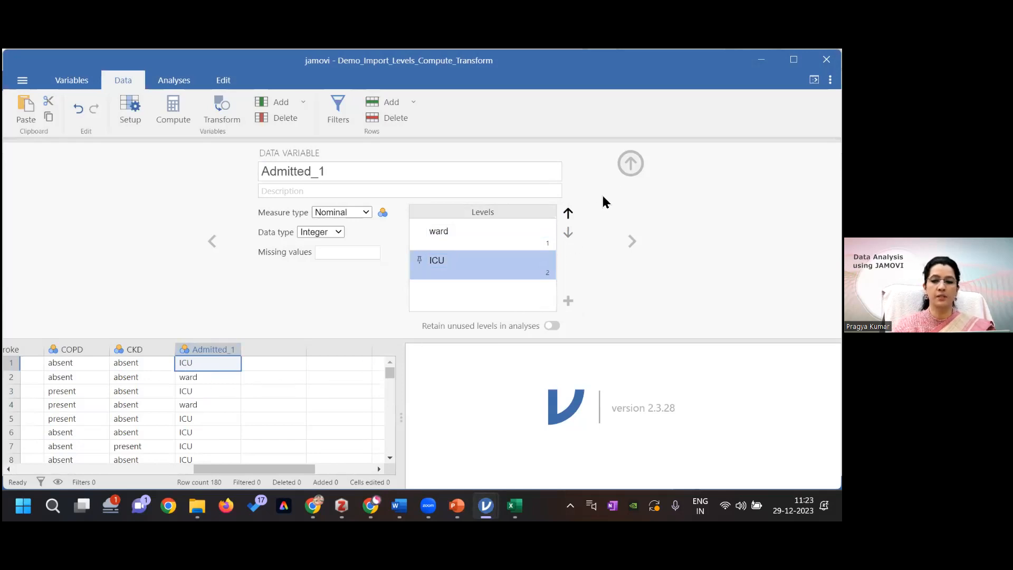
click(630, 163)
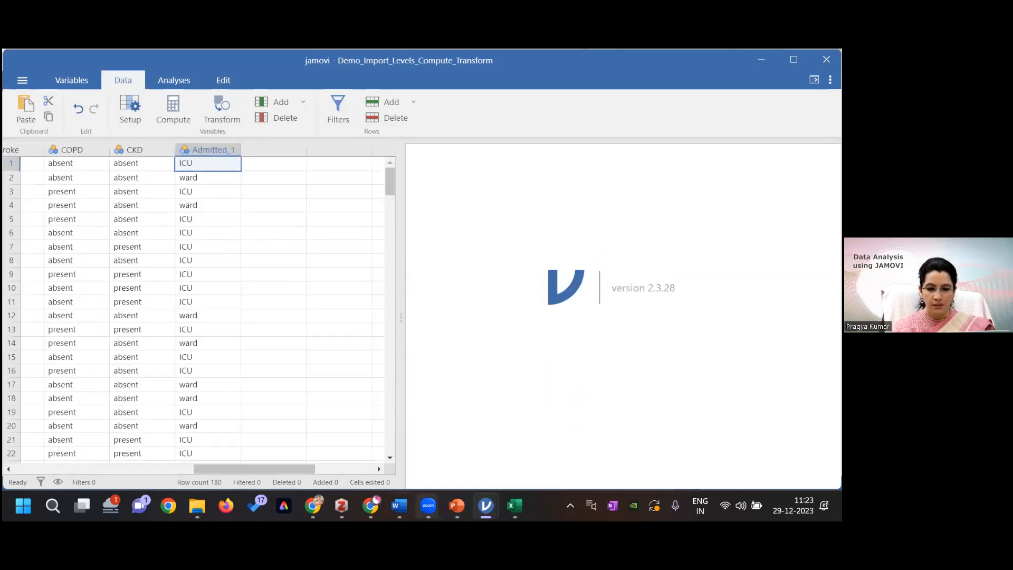
Switch to the Word document and read the Demo 3 instruction on computing the comorbidities.
mouse_move(399, 506)
click(433, 465)
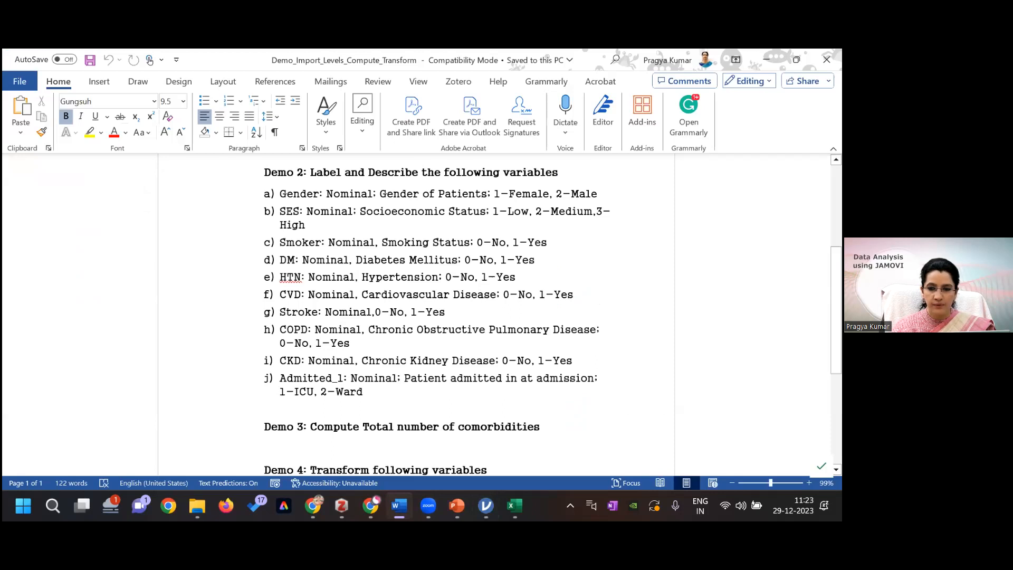
scroll(447, 378, down, 2)
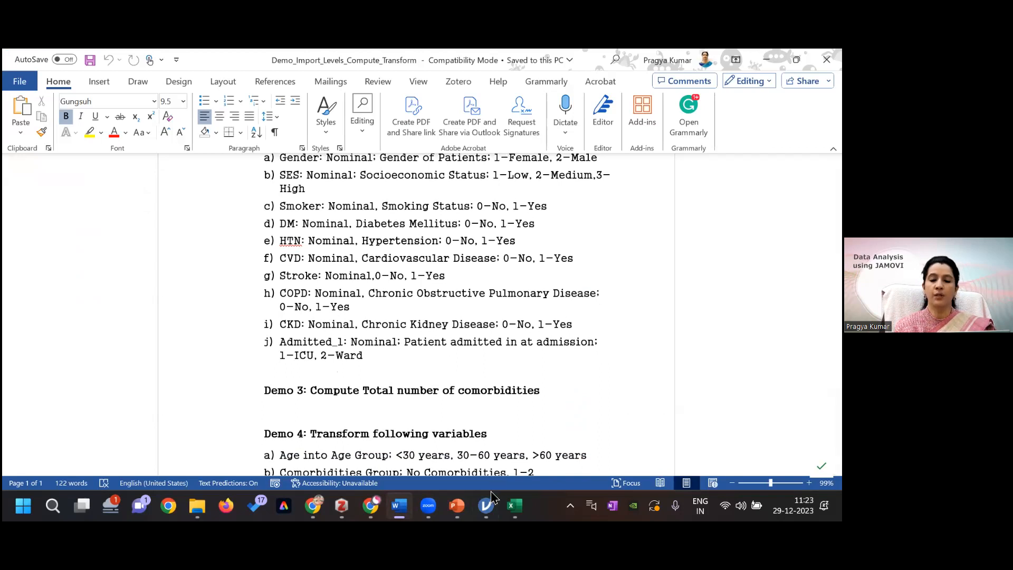
Back in jamovi, add a computed variable after Admitted_1 and name it "total number of comorbidity".
mouse_move(486, 506)
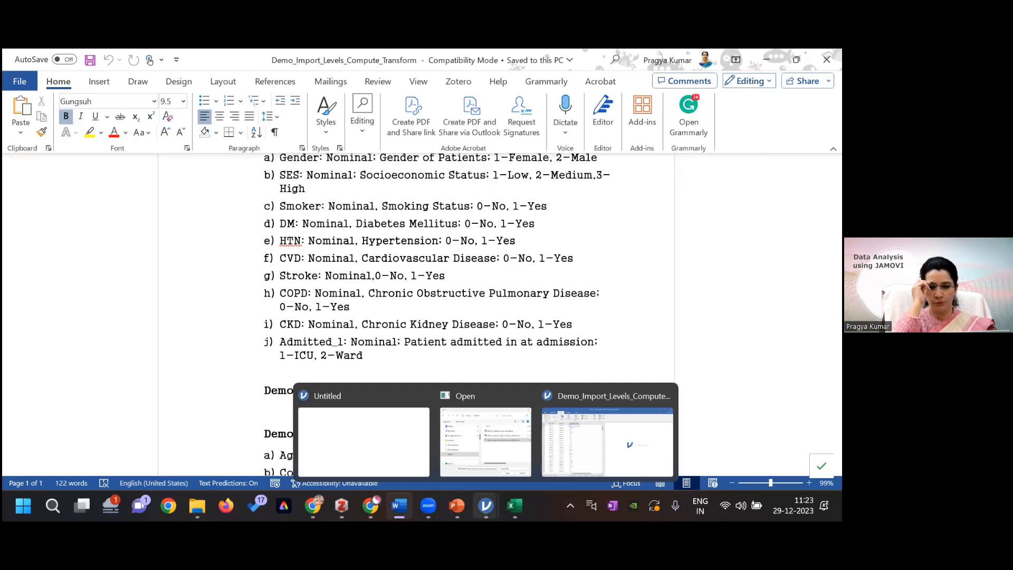
click(626, 440)
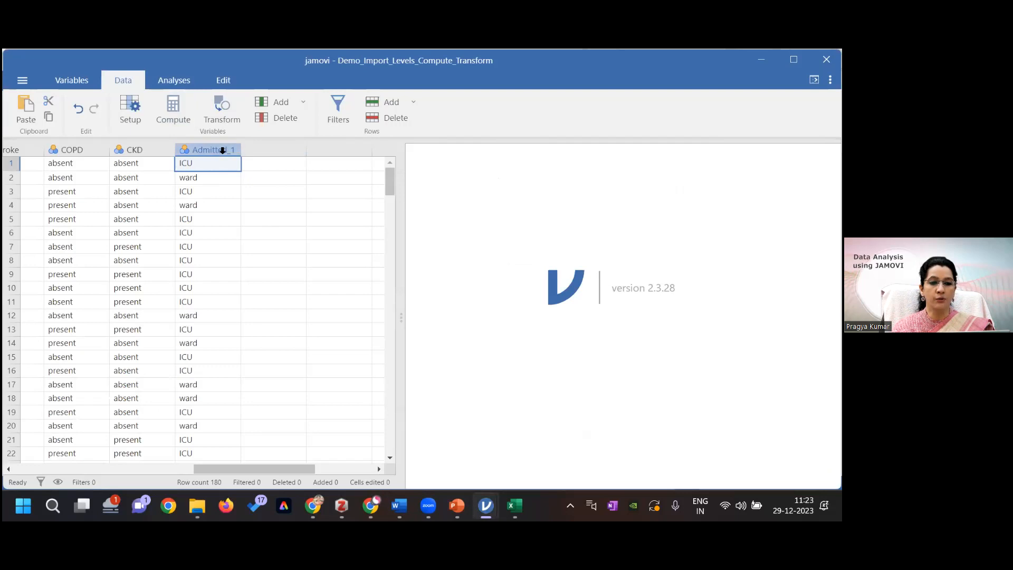
click(180, 108)
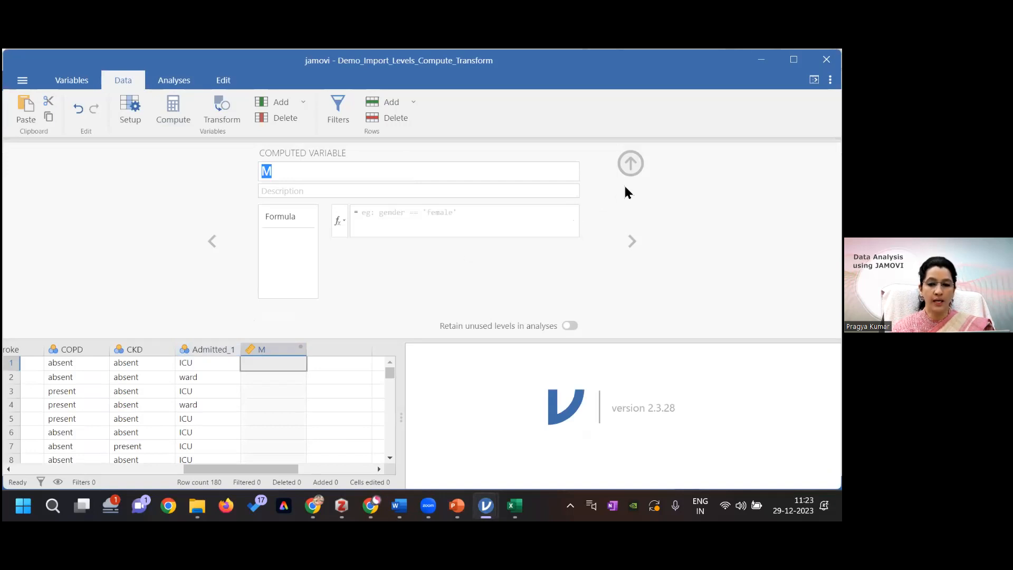
mouse_move(248, 467)
mouse_down()
mouse_move(189, 465)
mouse_move(256, 463)
mouse_move(94, 446)
mouse_move(235, 461)
mouse_up()
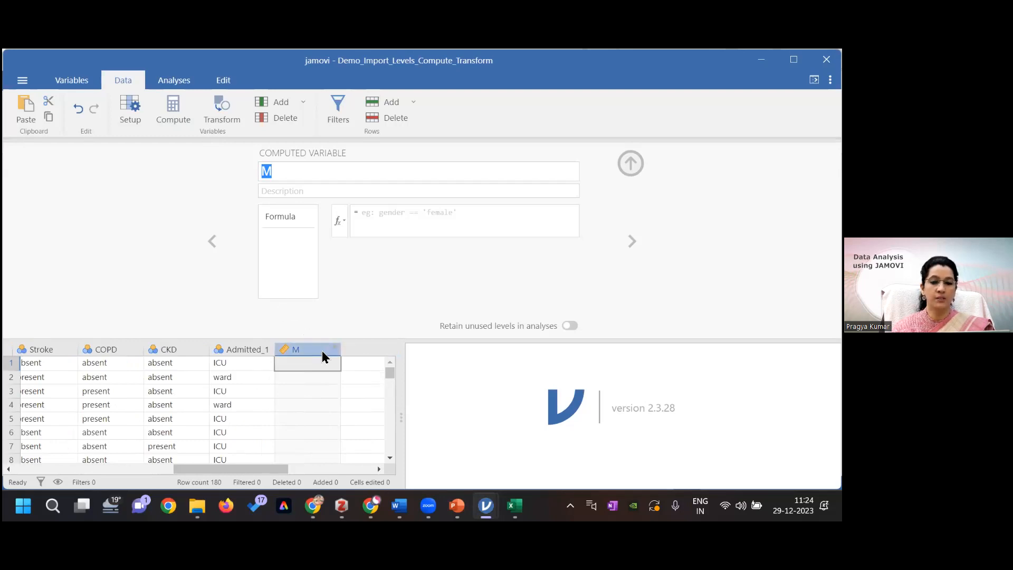
text(total number of comorbidity)
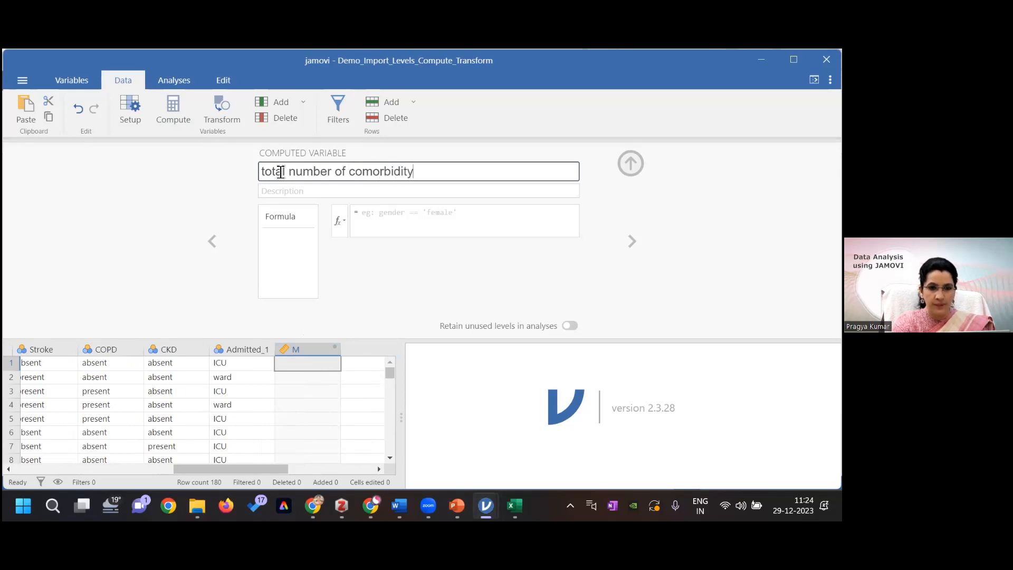
key(Return)
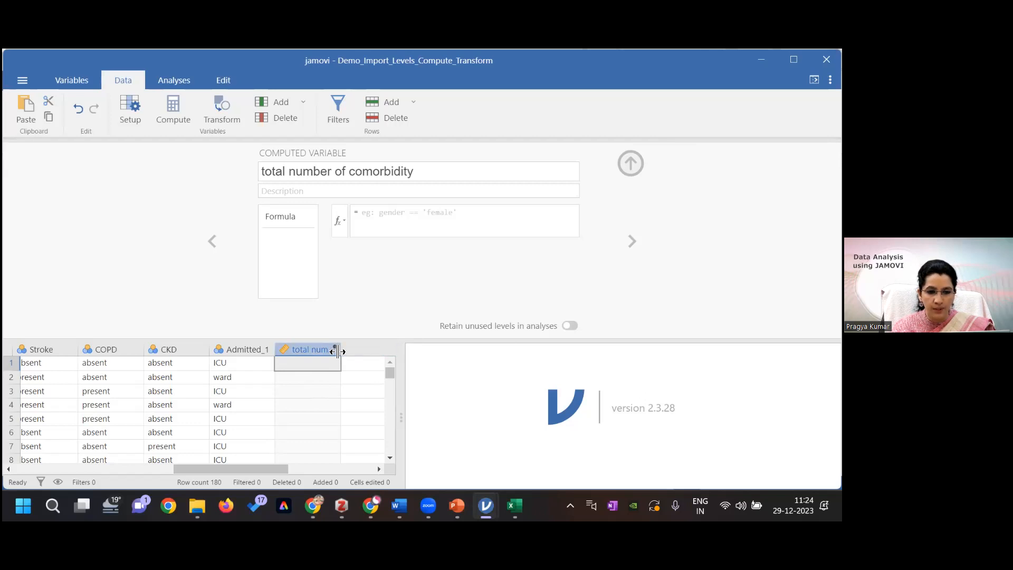
click(331, 378)
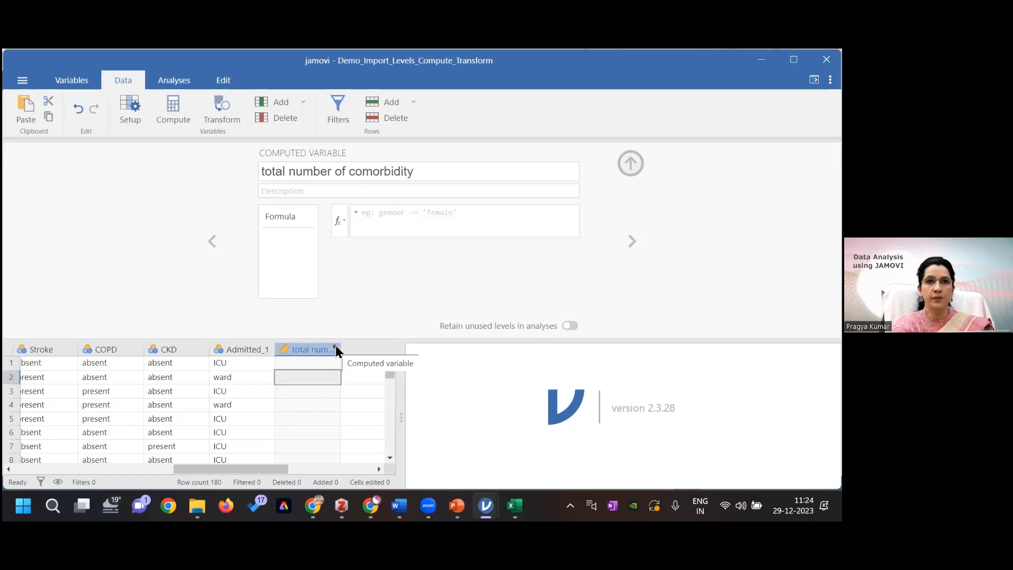
click(304, 196)
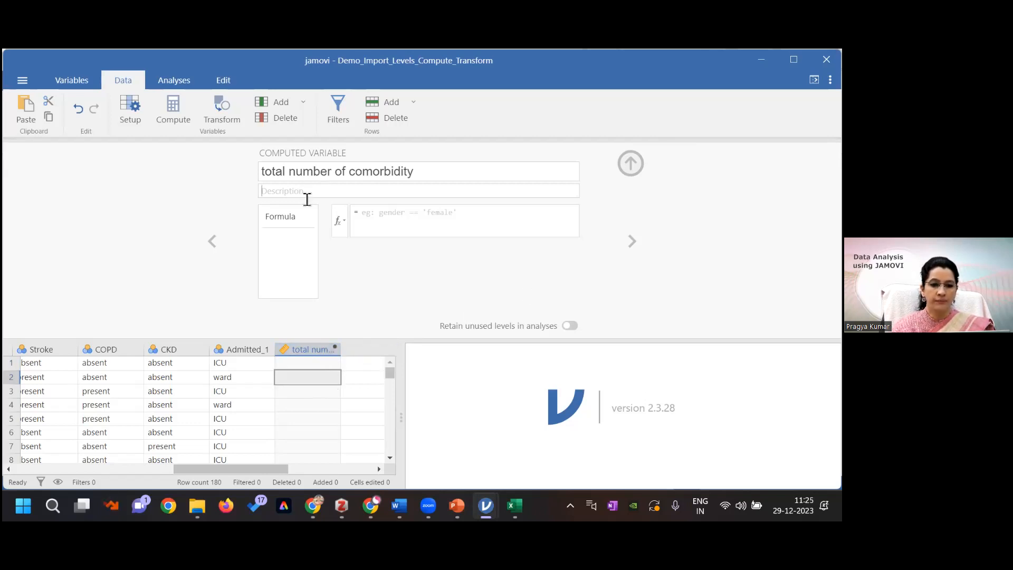
Insert the statistical SUM function into the formula of the total number of comorbidity variable.
click(342, 221)
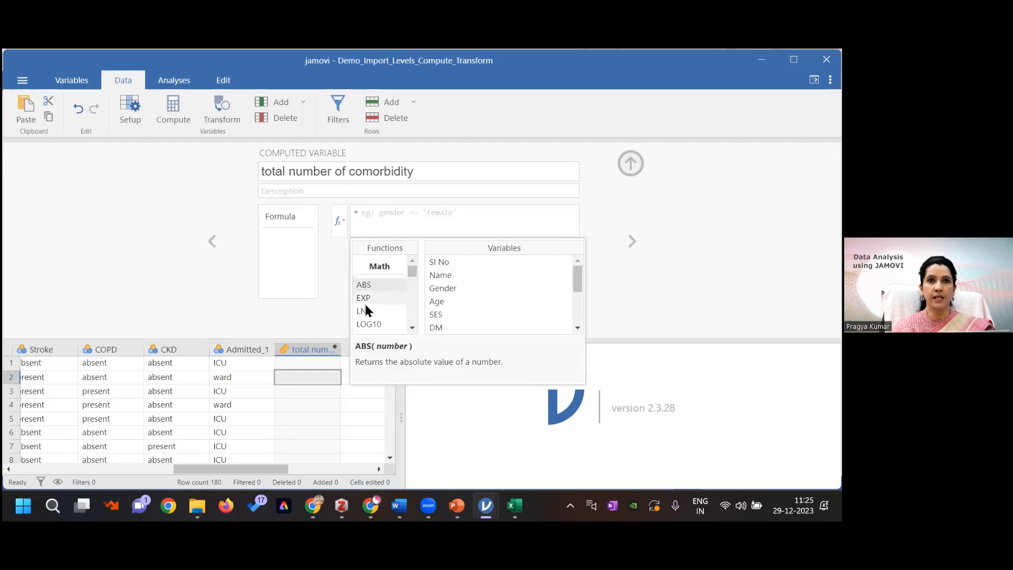
click(412, 328)
click(412, 328)
click(413, 328)
click(413, 328)
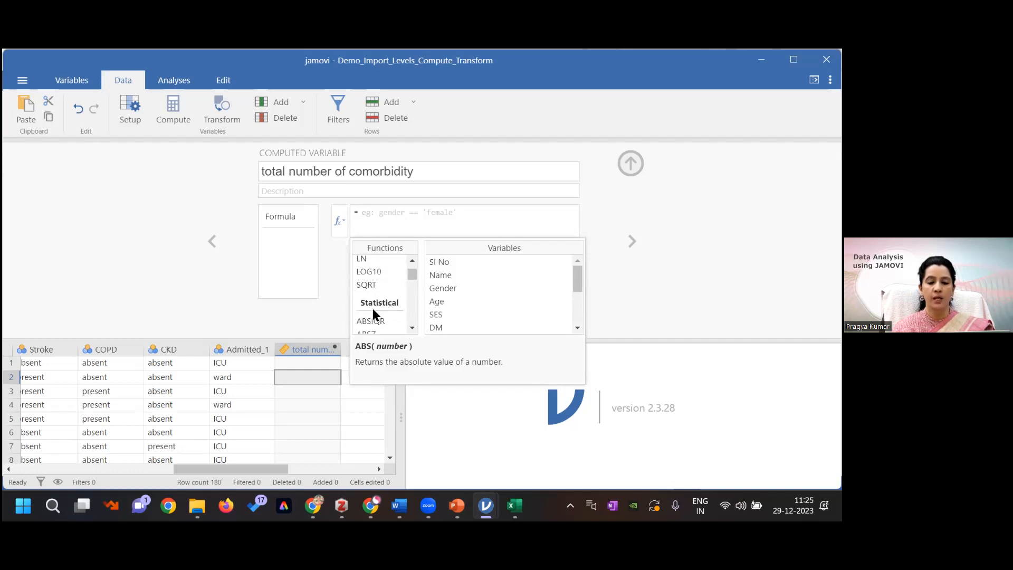
drag(410, 282, 412, 276)
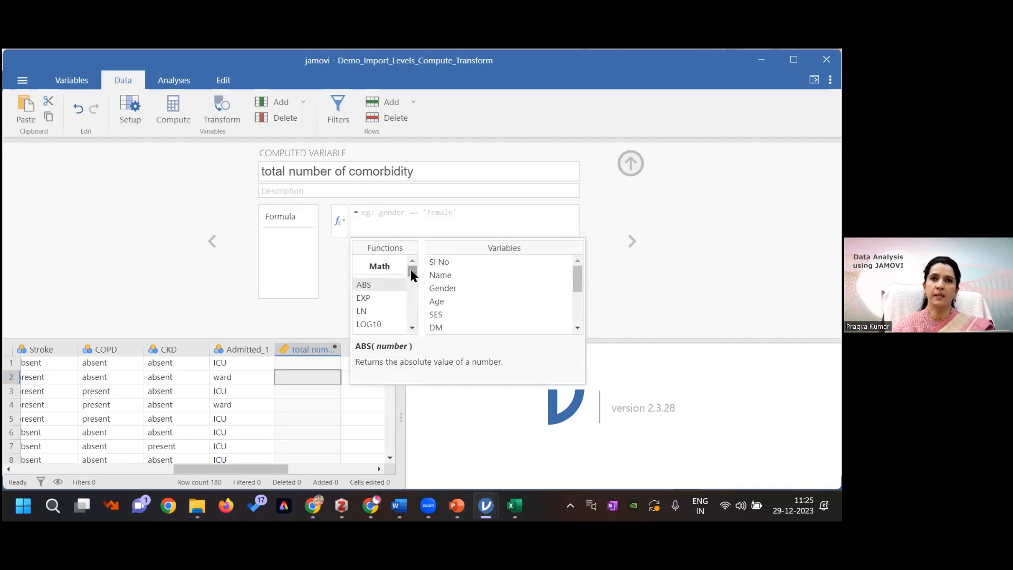
click(412, 328)
click(414, 328)
click(414, 328)
click(413, 328)
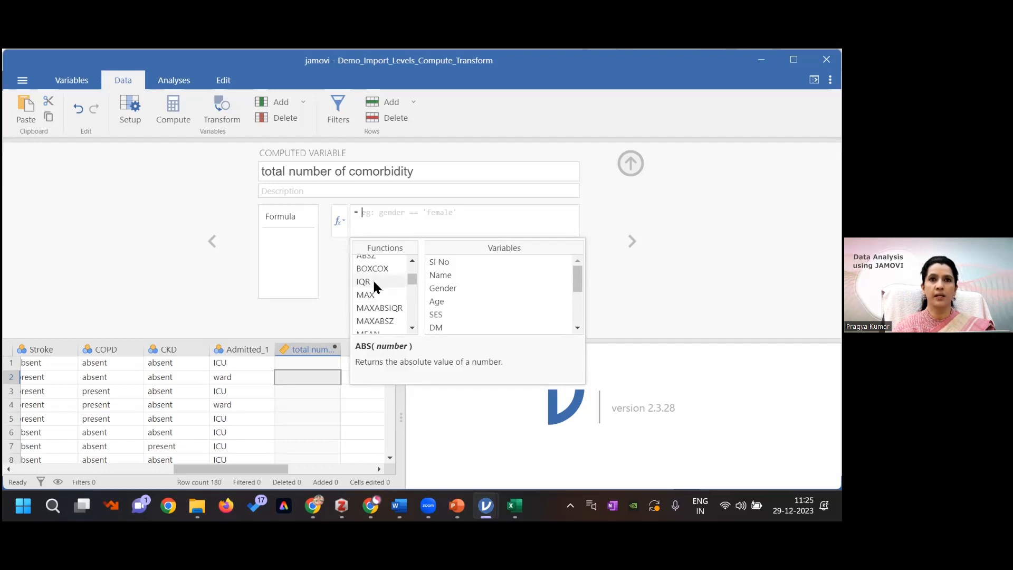
click(413, 328)
click(414, 327)
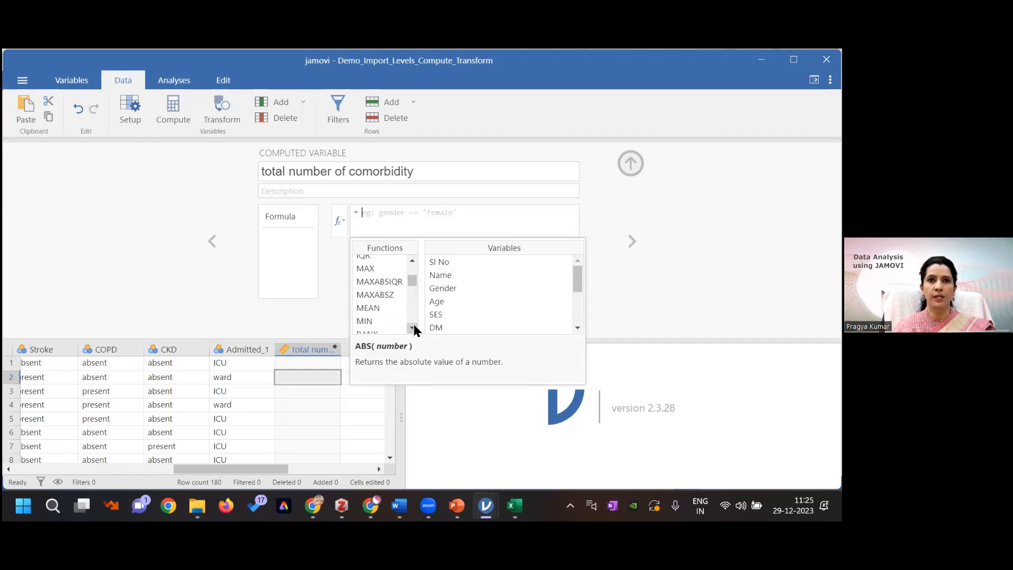
click(414, 328)
click(413, 328)
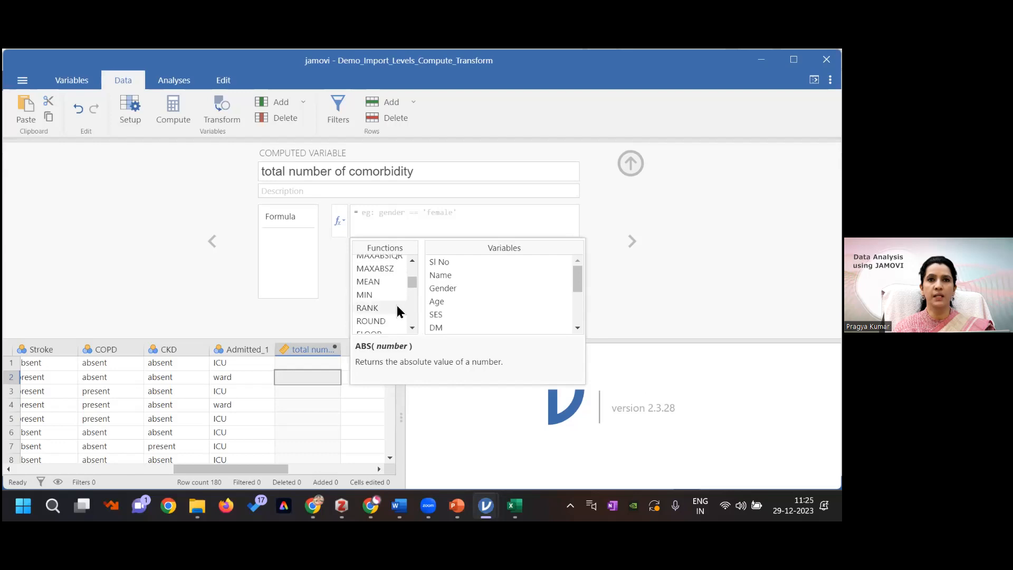
click(414, 328)
click(414, 328)
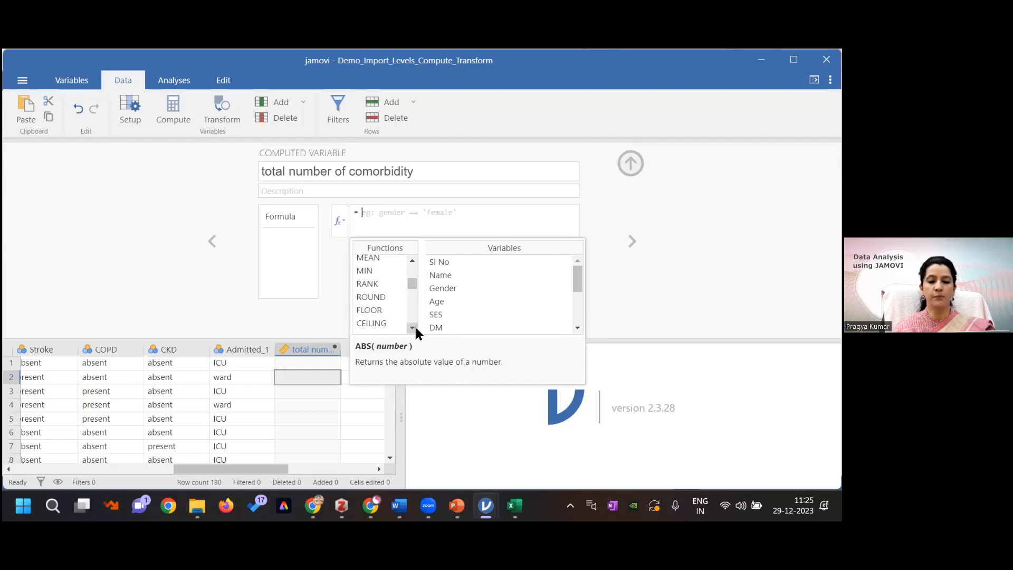
click(416, 328)
click(416, 328)
click(416, 327)
click(416, 327)
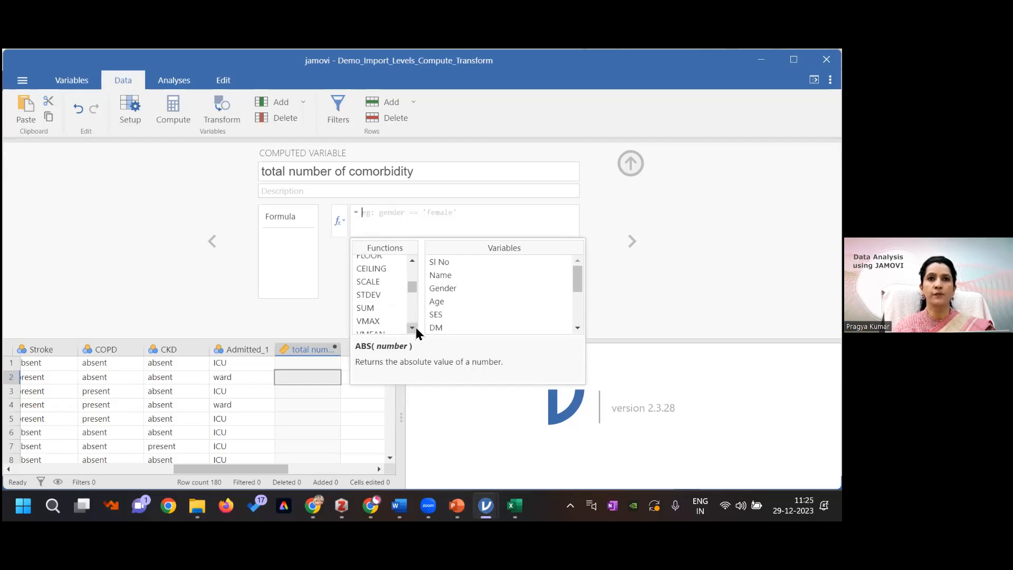
double_click(370, 309)
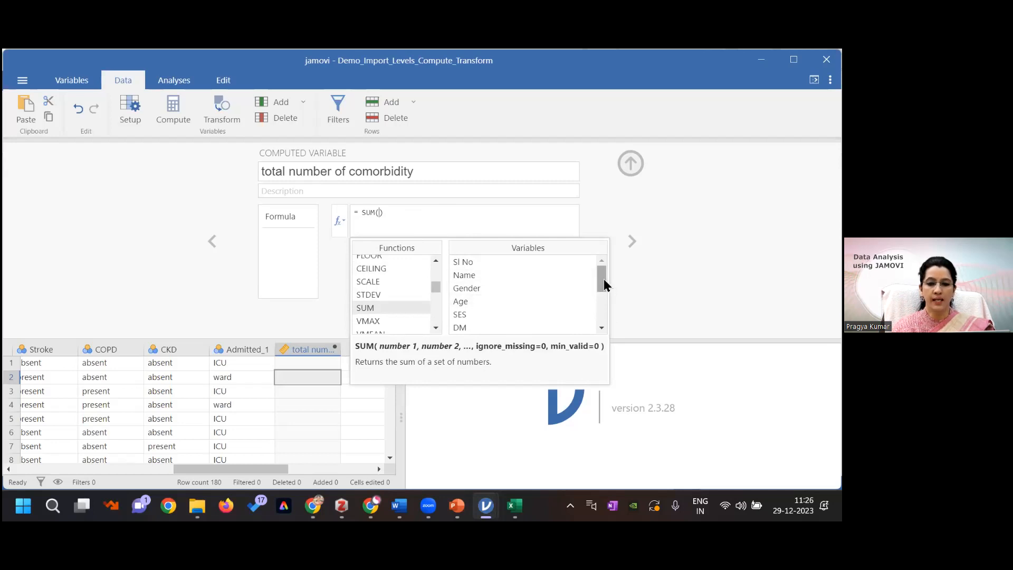
Add DM, HTN and CVD as comma-separated arguments inside the SUM function.
drag(604, 279, 604, 282)
click(466, 319)
double_click(466, 318)
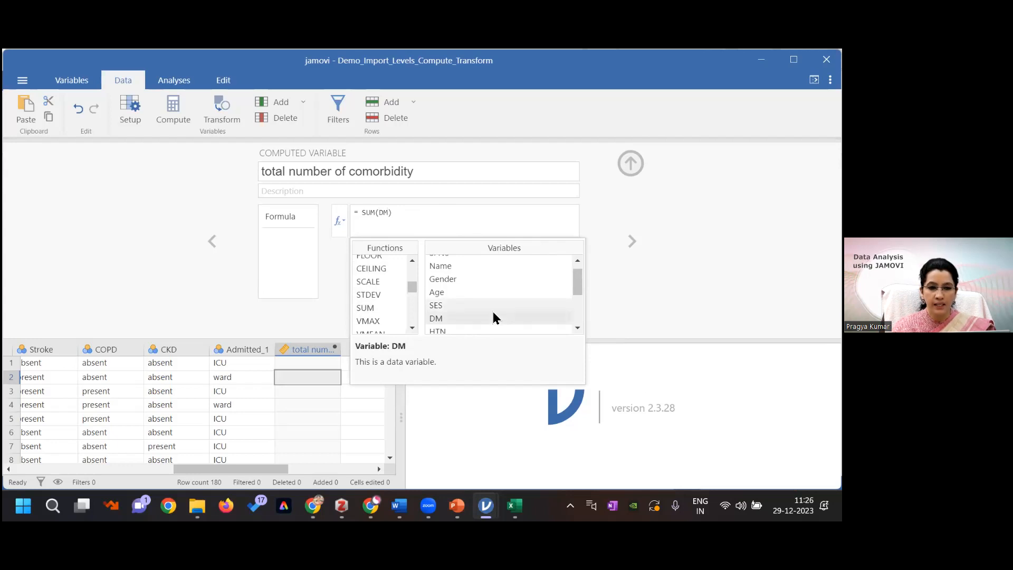
text(,)
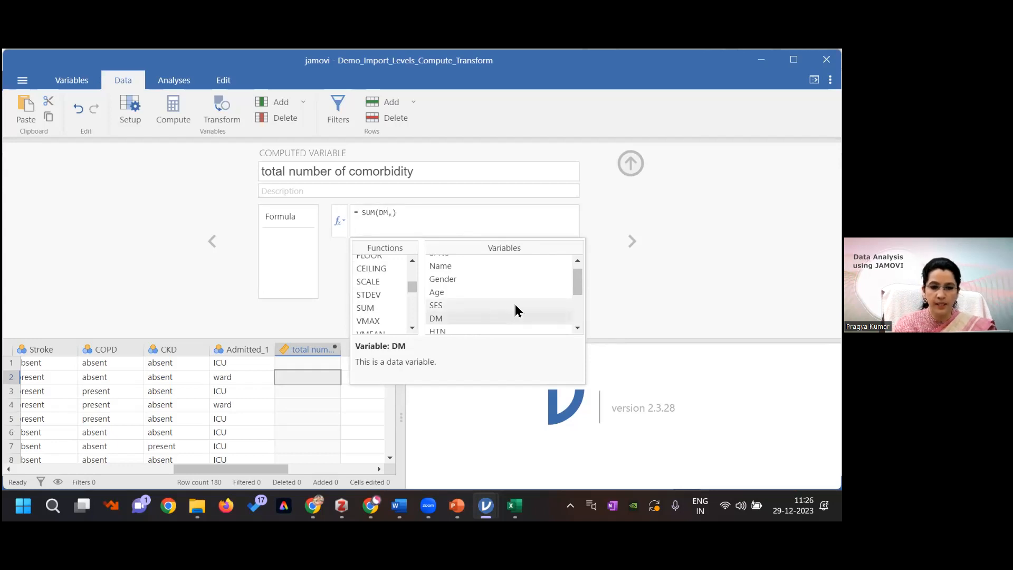
drag(577, 290, 513, 302)
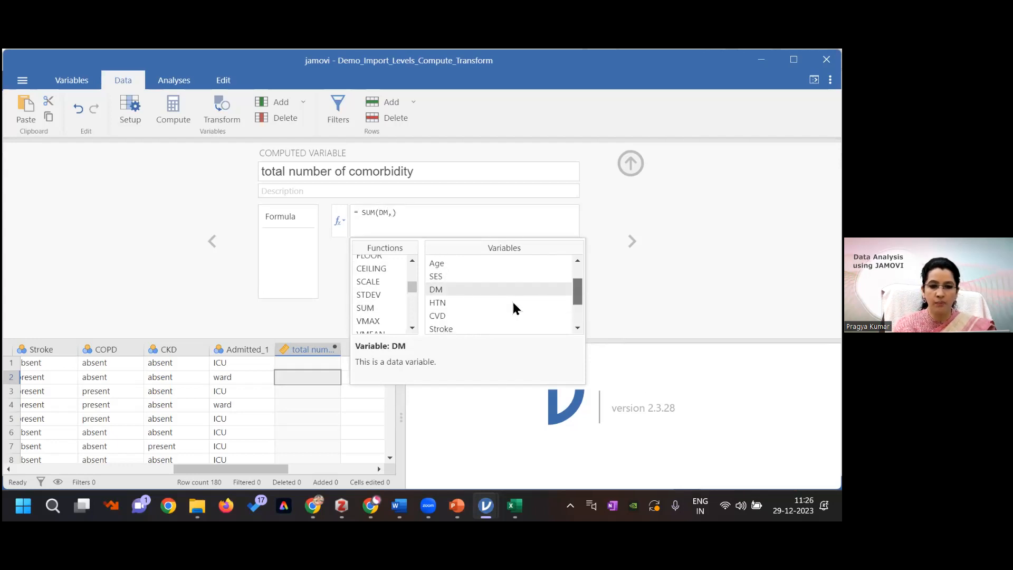
click(472, 301)
double_click(472, 301)
text(,)
double_click(471, 314)
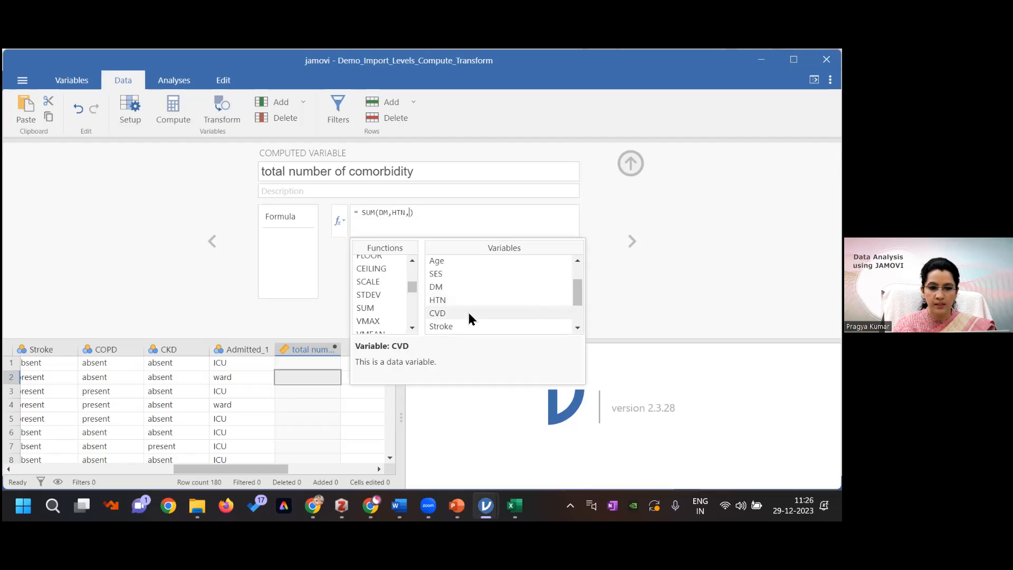
text(,)
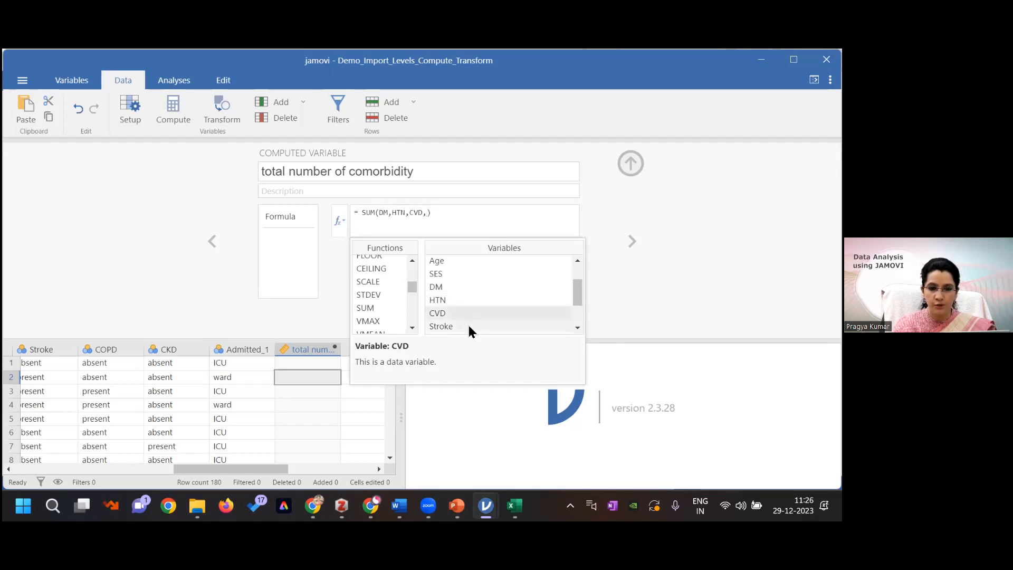
Complete the formula as SUM(DM,HTN,CVD,Stroke,COPD,CKD), apply it and close the variable setup.
double_click(469, 325)
drag(576, 298, 578, 318)
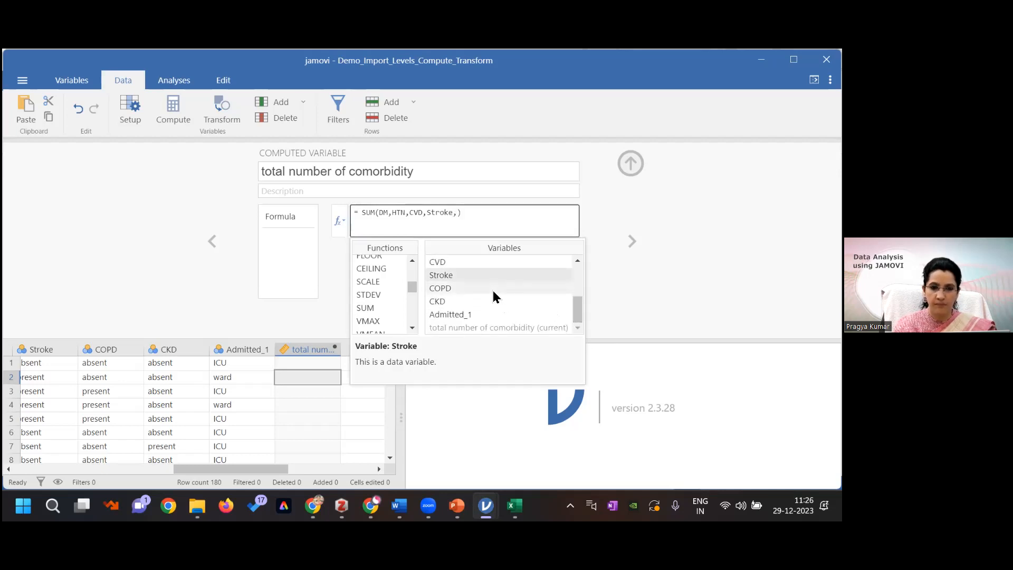
double_click(494, 289)
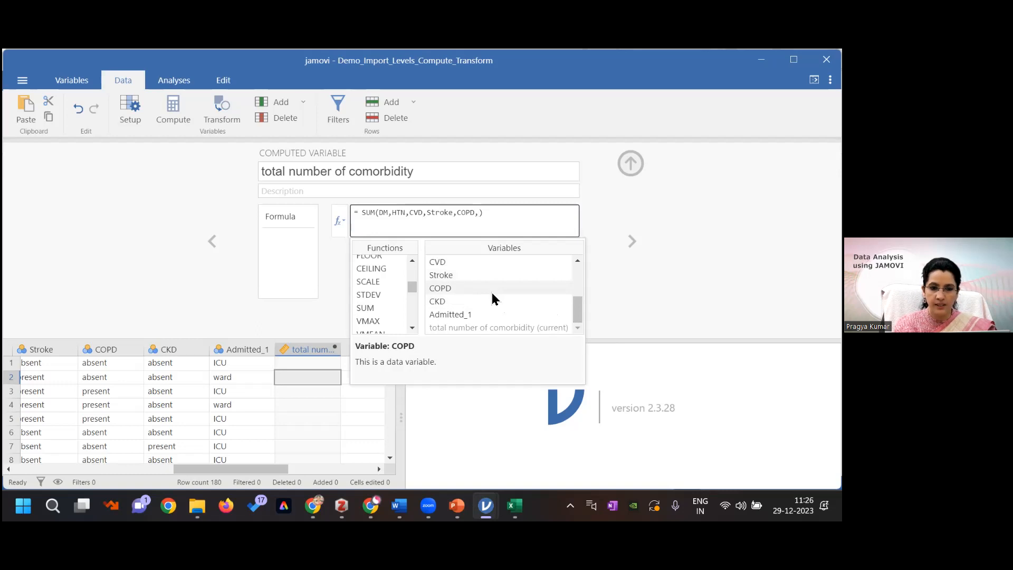
double_click(490, 302)
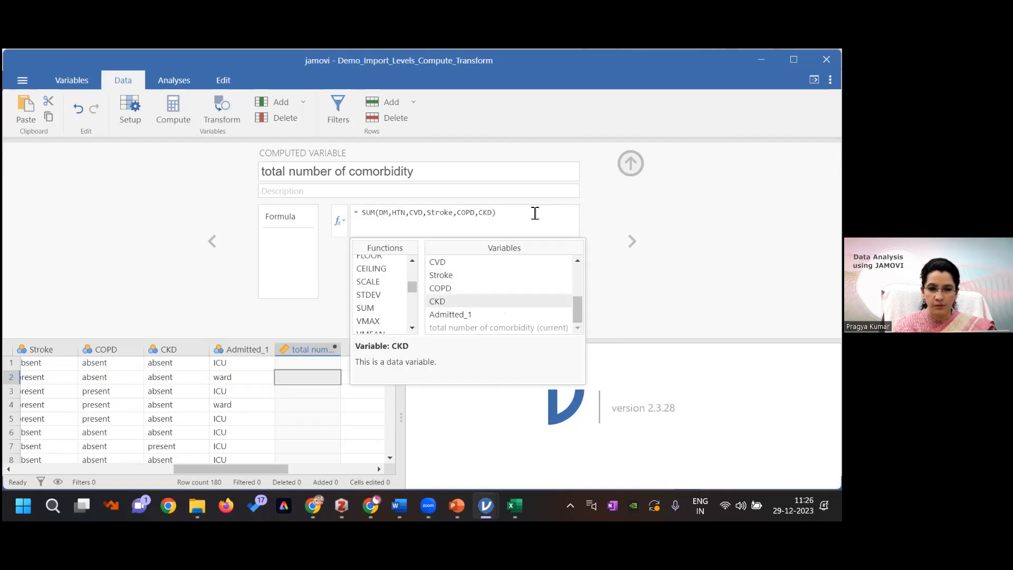
click(632, 241)
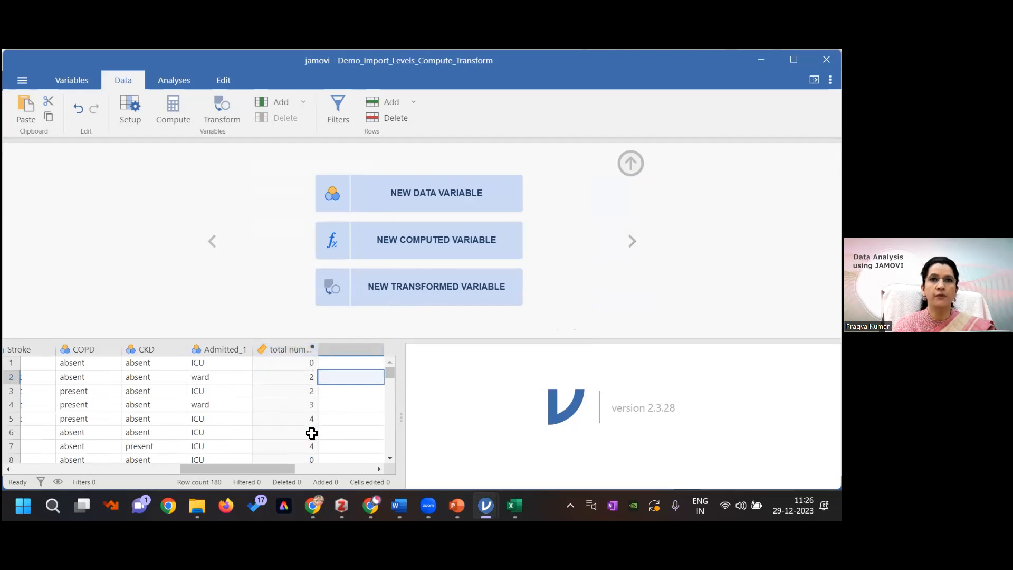
click(628, 165)
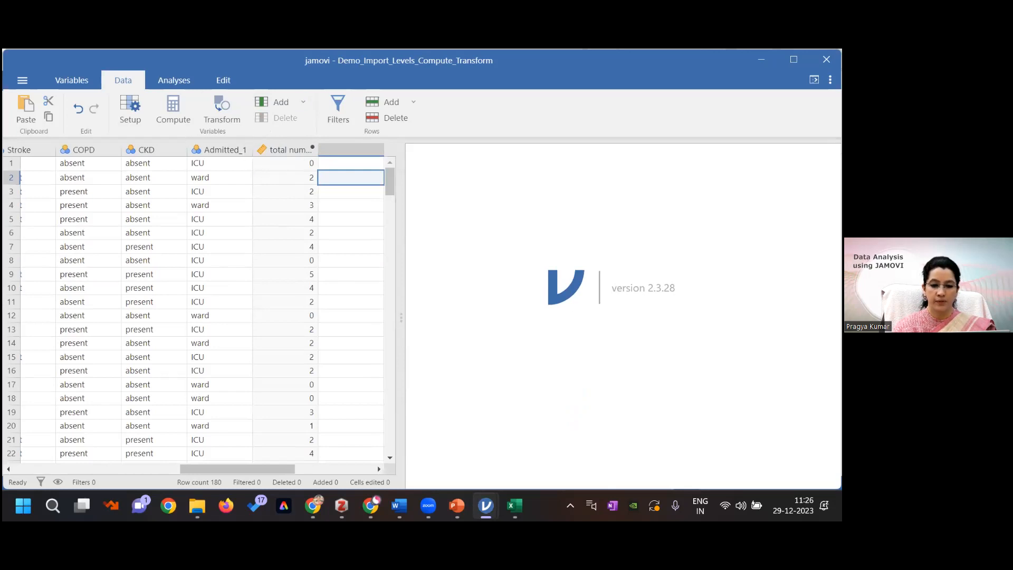
Switch to the Word document and read the Demo 4 instructions for transforming age and comorbidities into groups.
mouse_move(399, 505)
click(431, 452)
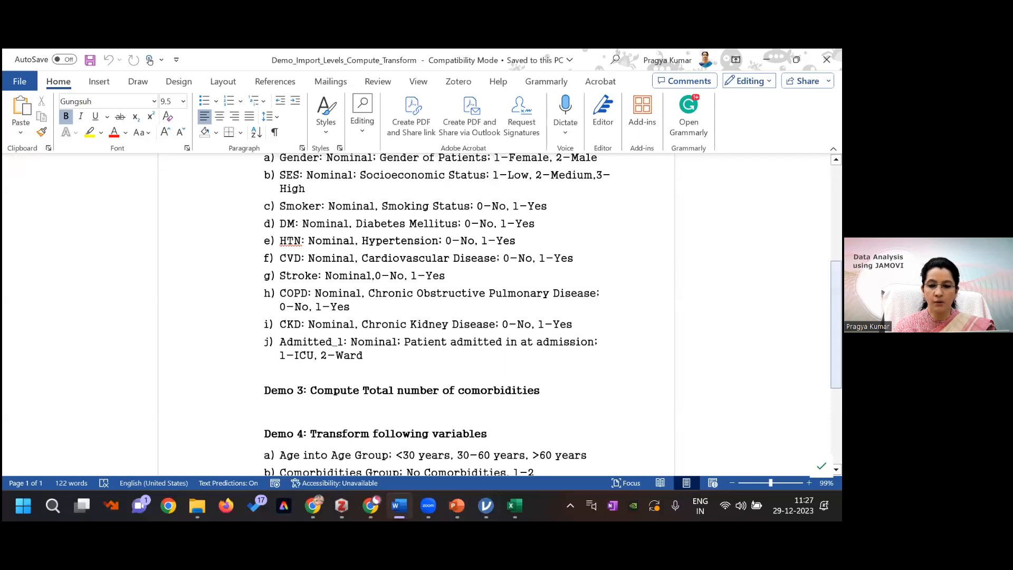
scroll(417, 290, down, 3)
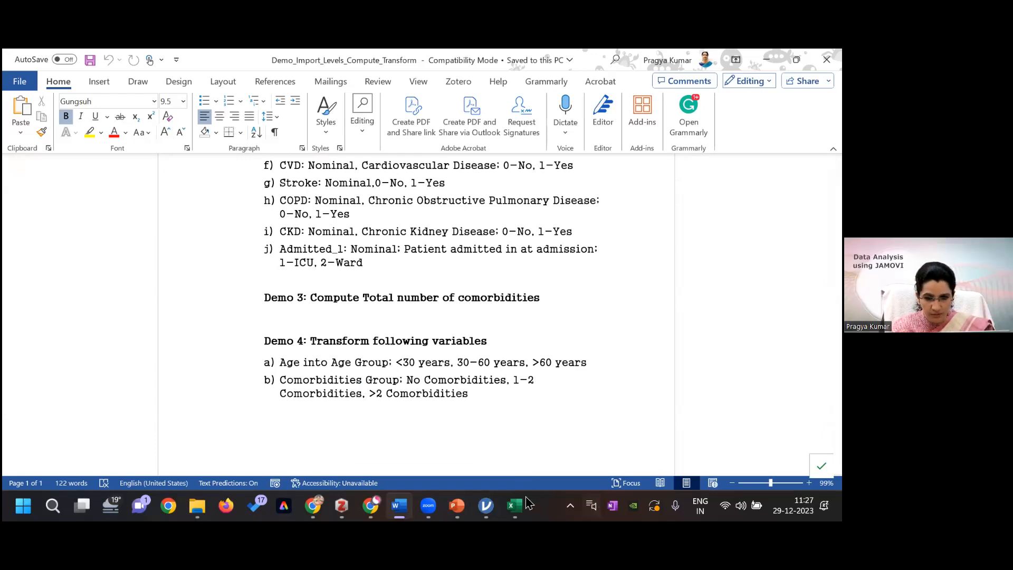
Switch to jamovi, review the setup of the total number of comorbidity variable, and return to the Demo 4 instructions in Word.
mouse_move(486, 506)
click(570, 456)
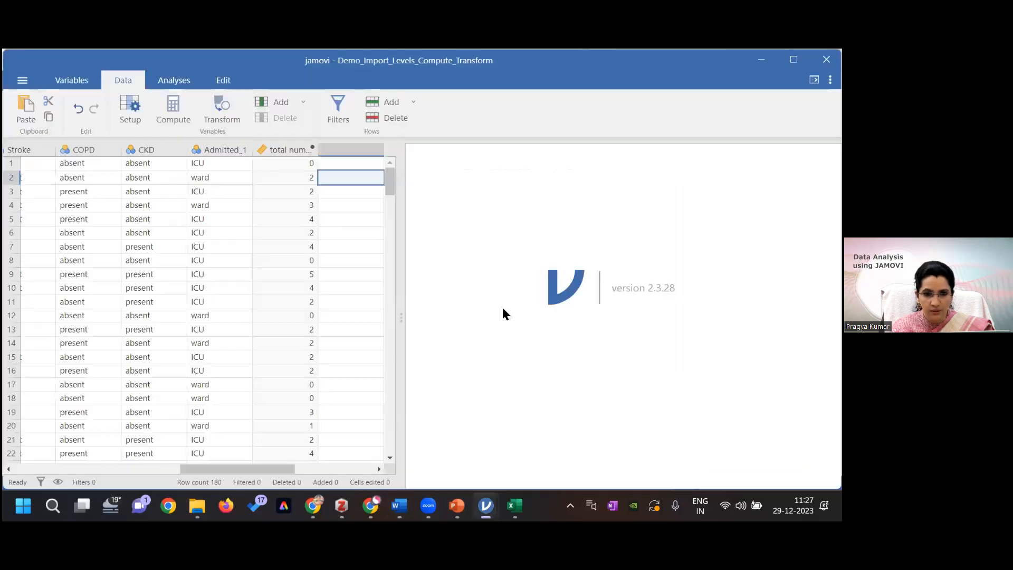
double_click(307, 152)
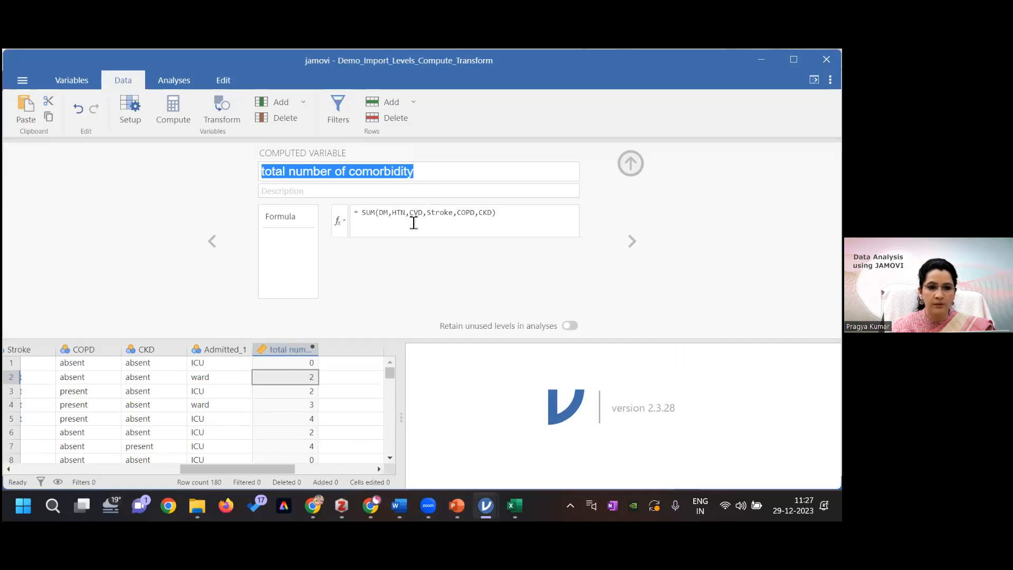
click(435, 174)
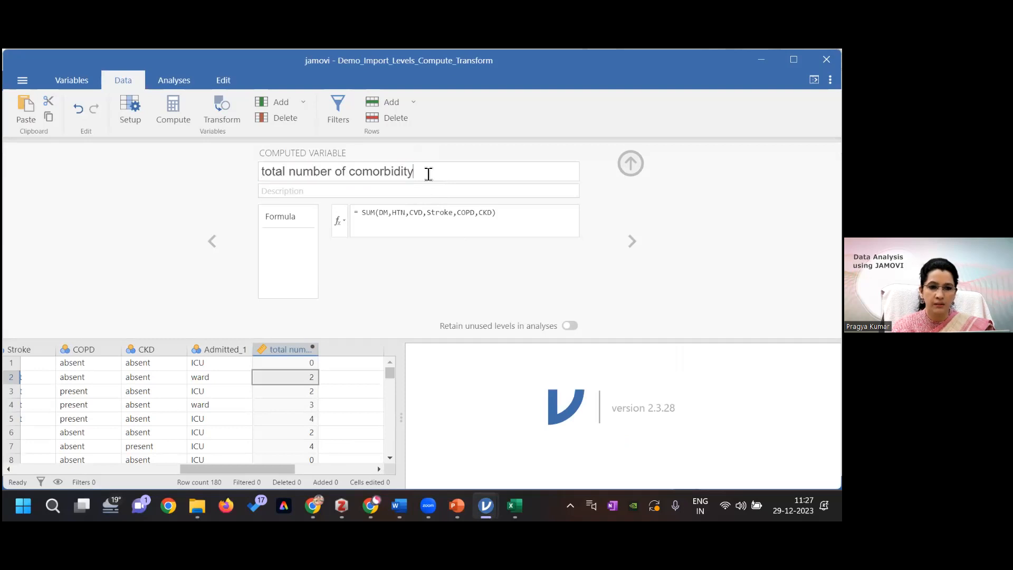
drag(275, 172, 417, 178)
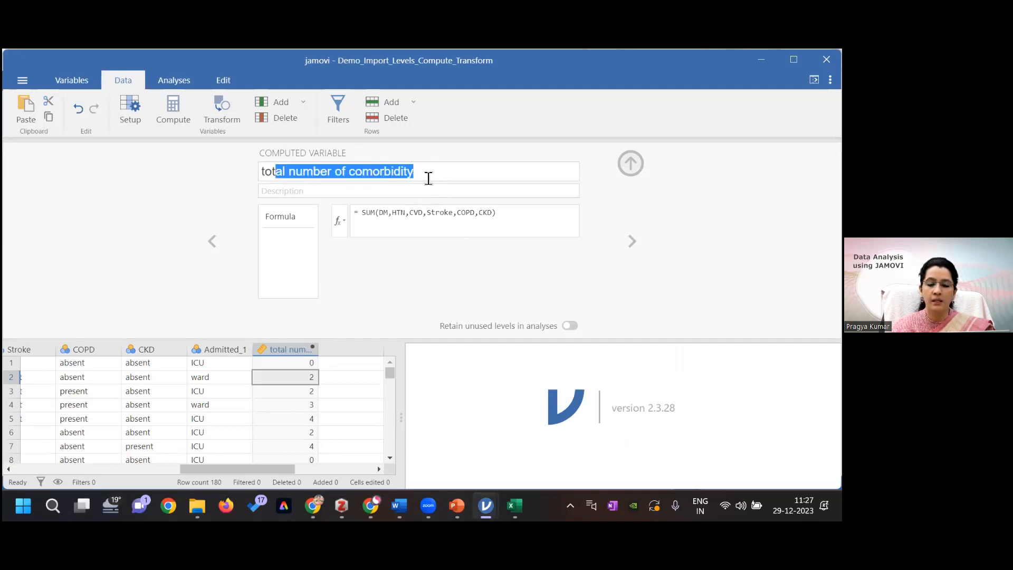
click(434, 175)
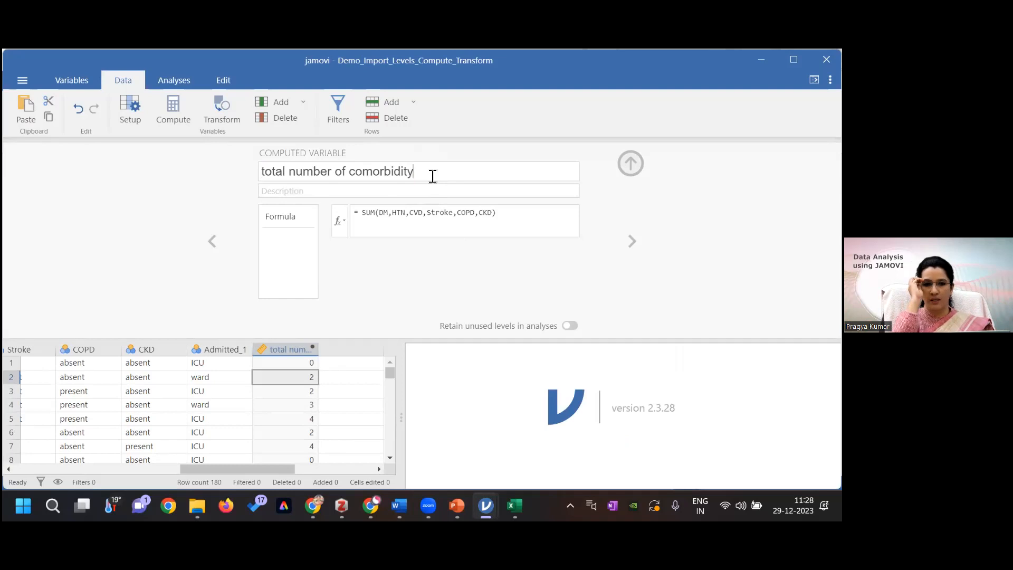
click(632, 165)
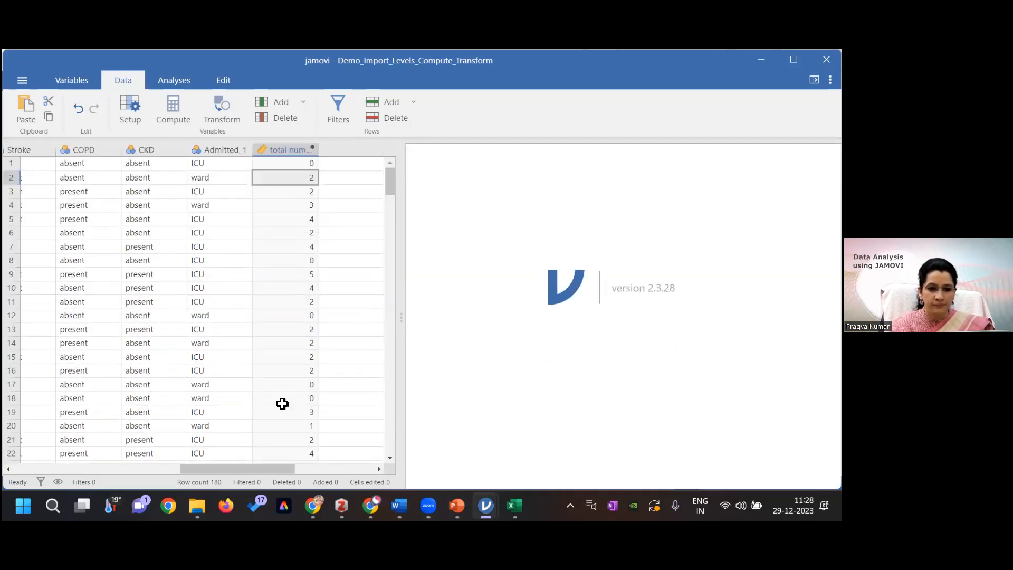
mouse_move(394, 503)
click(418, 463)
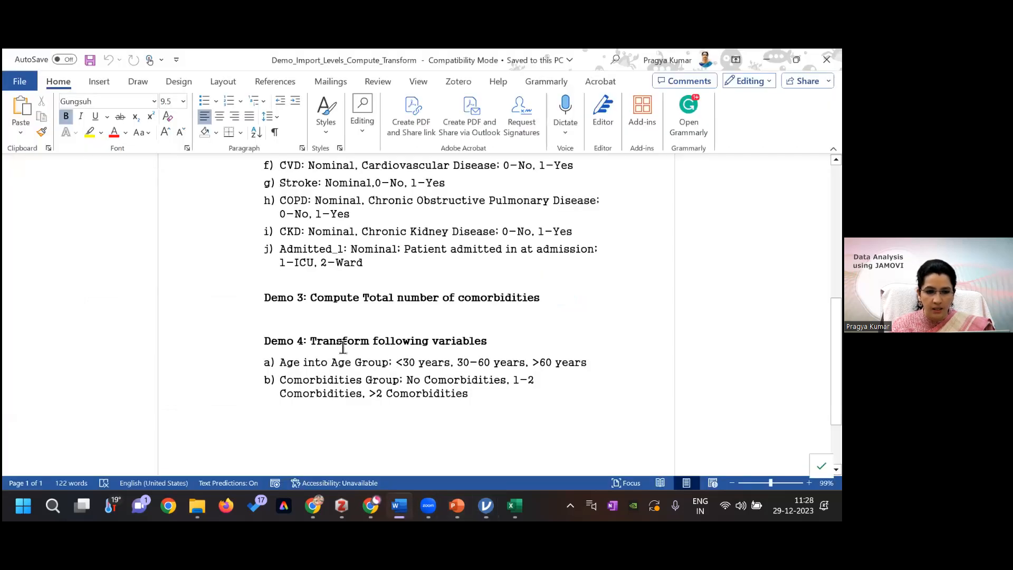
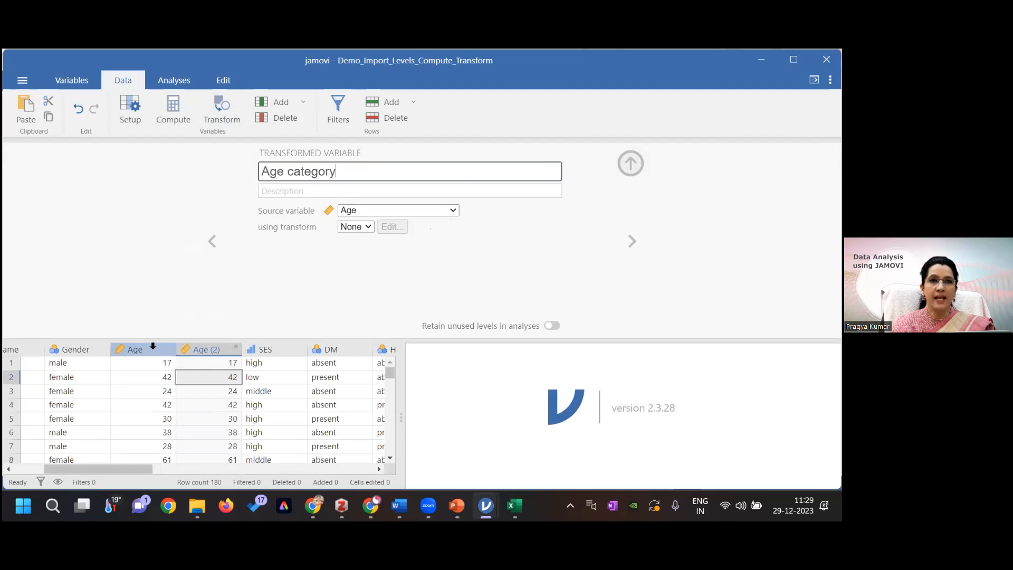
Choose Age as the source variable for the Age category transformed variable.
click(456, 208)
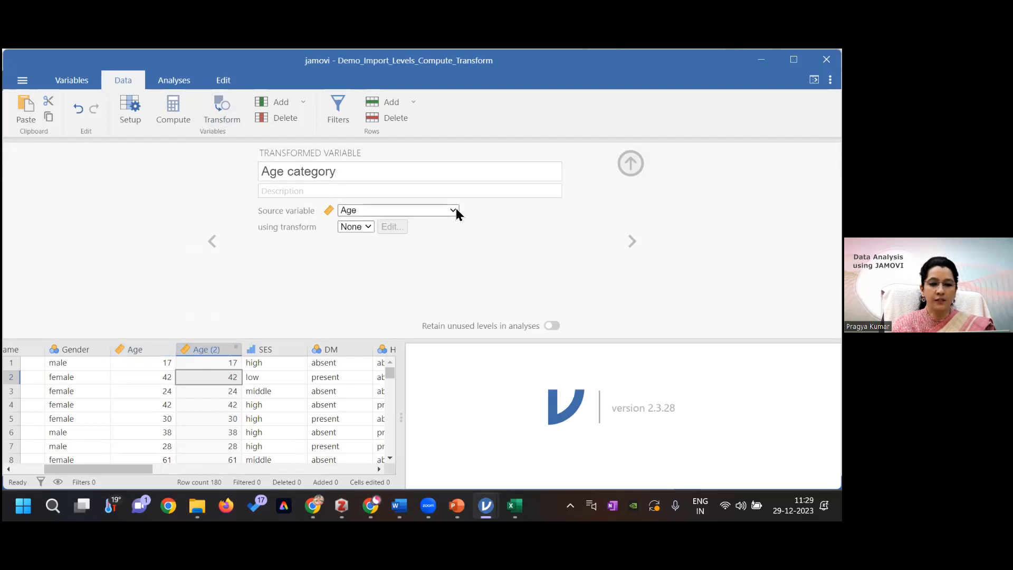
click(456, 210)
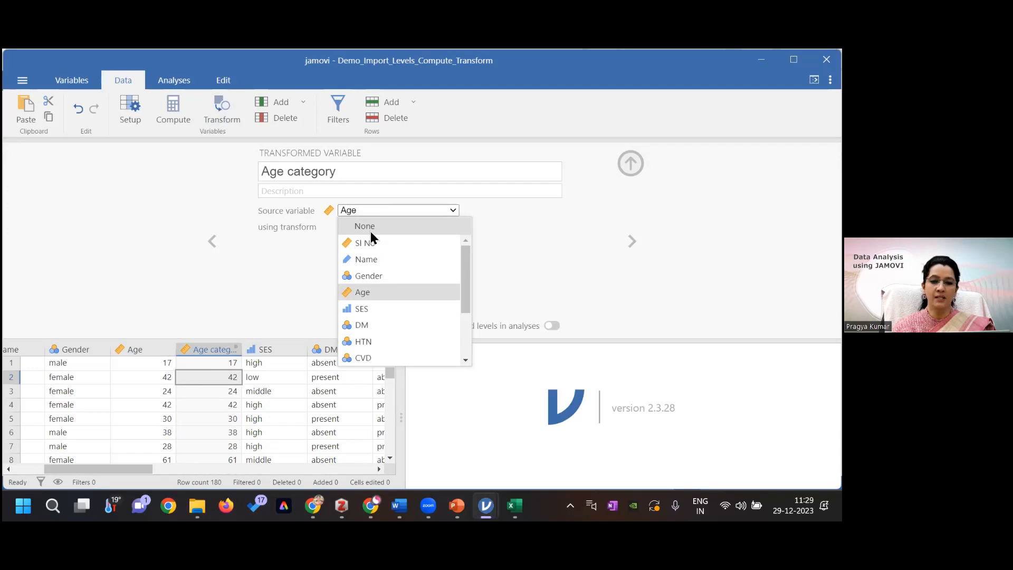
click(367, 294)
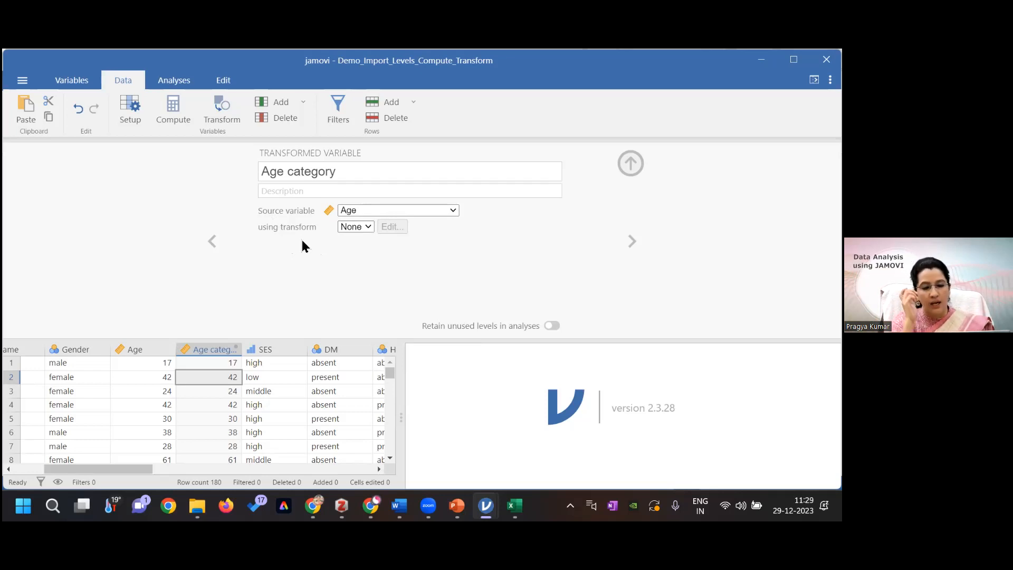
Create a new transform for the Age category variable and name it age transformation.
click(369, 227)
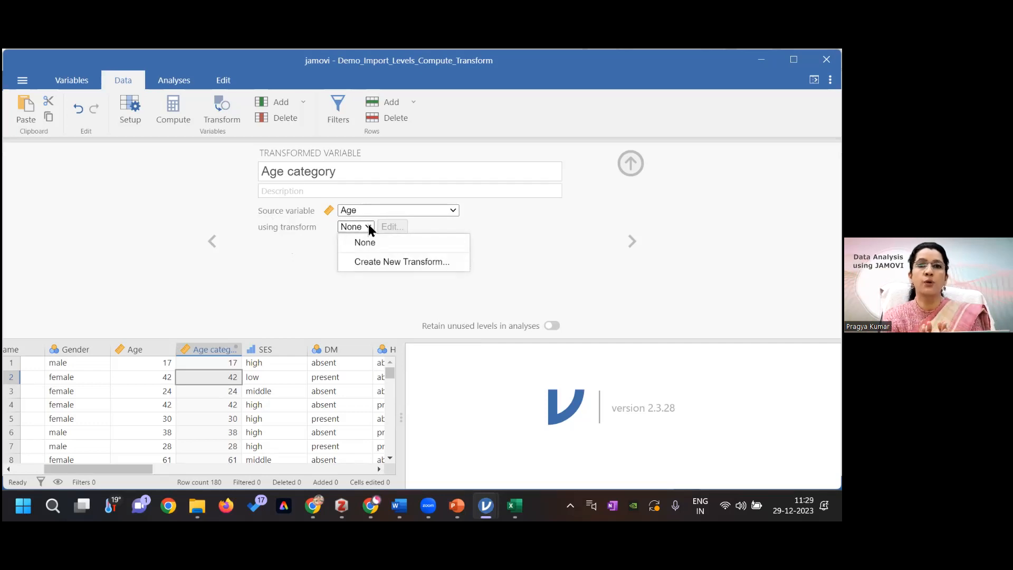
click(391, 263)
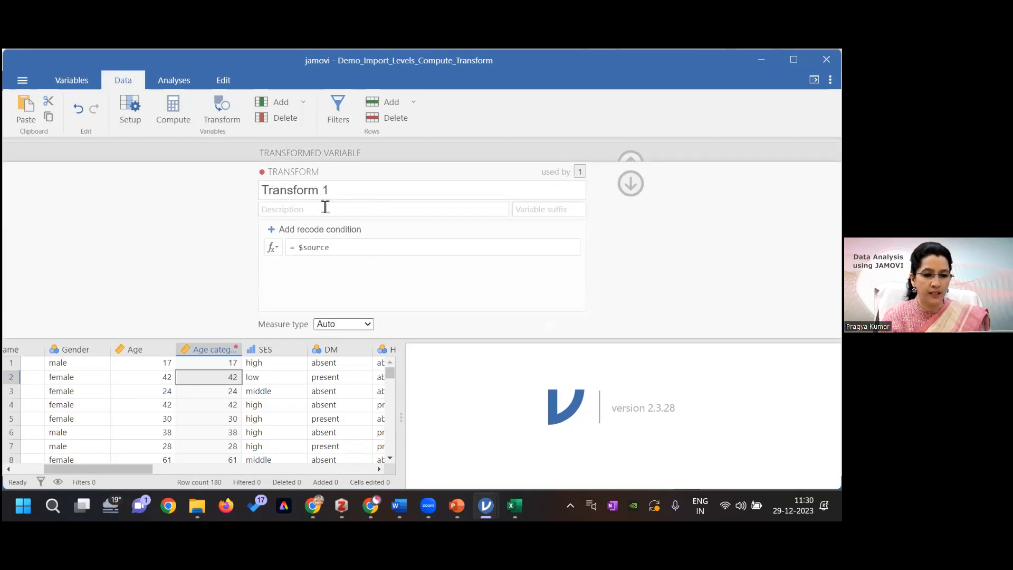
click(337, 194)
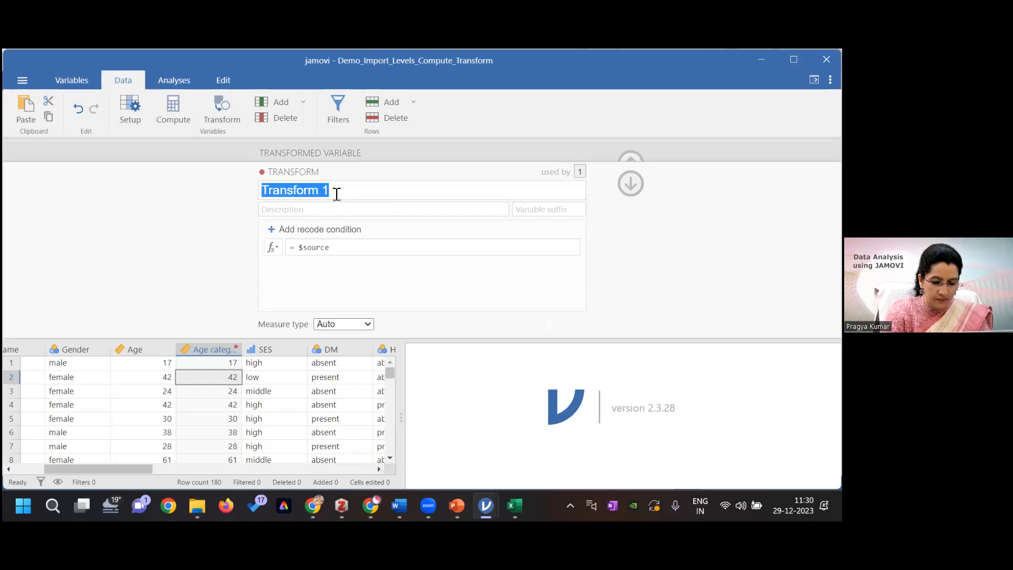
text(age tran)
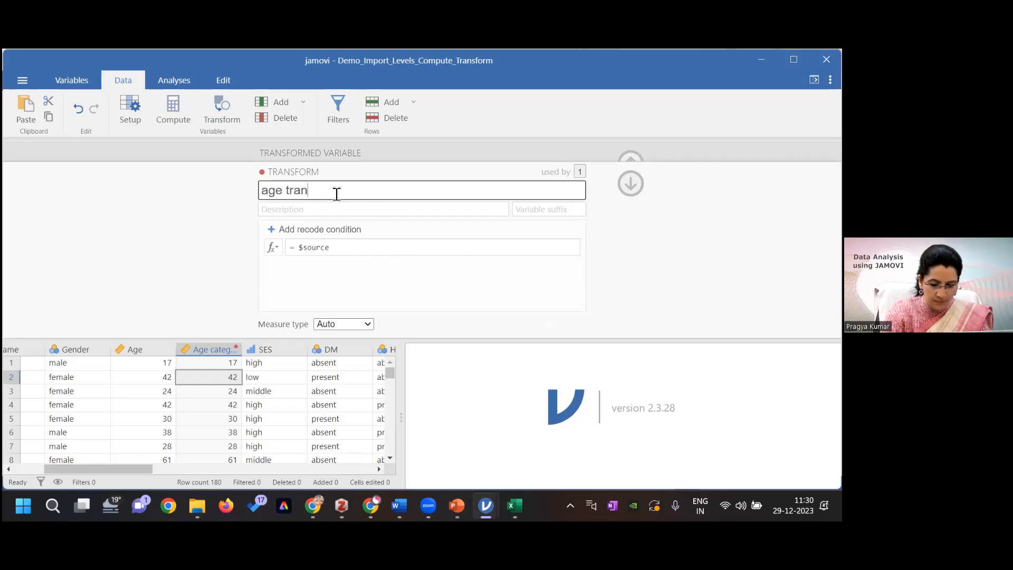
text(sformation)
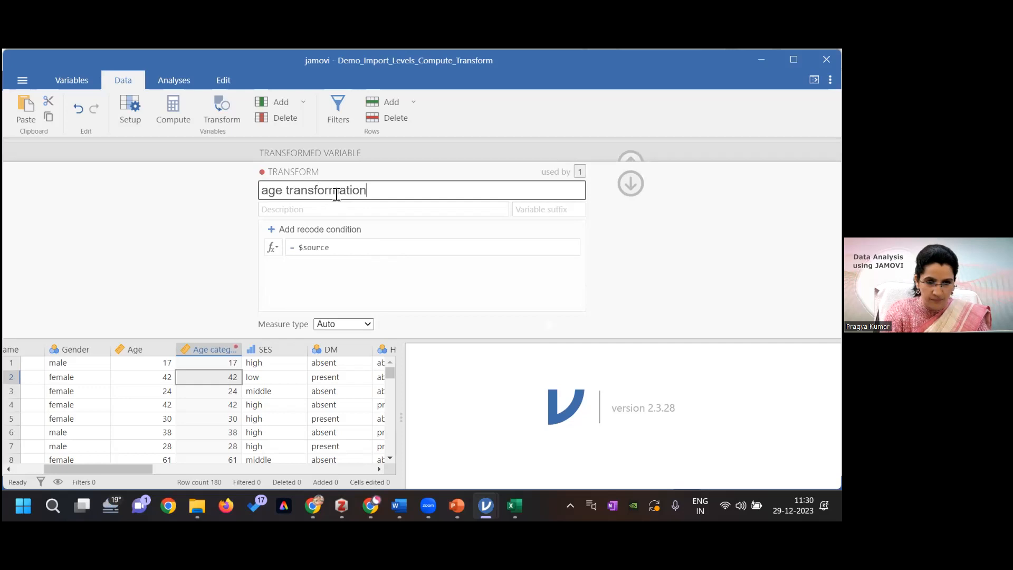
Add a recode condition to the age transformation and examine the comparison operators offered for it.
click(310, 231)
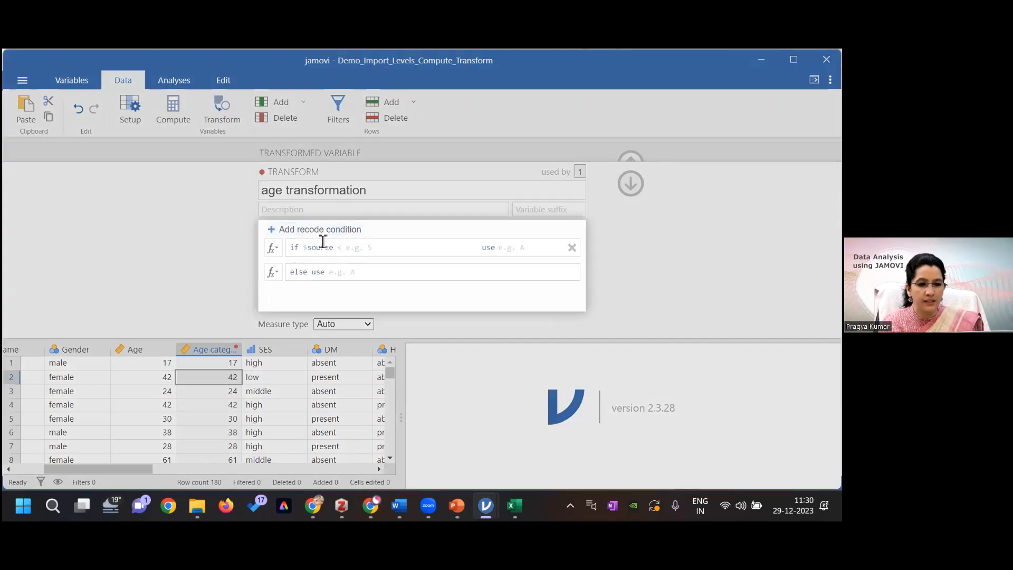
click(308, 247)
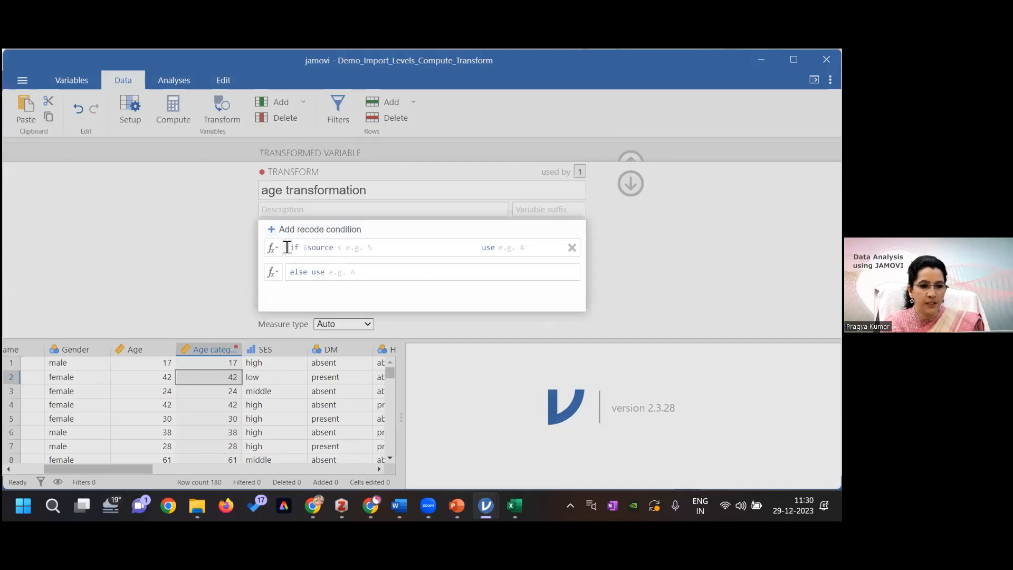
click(340, 245)
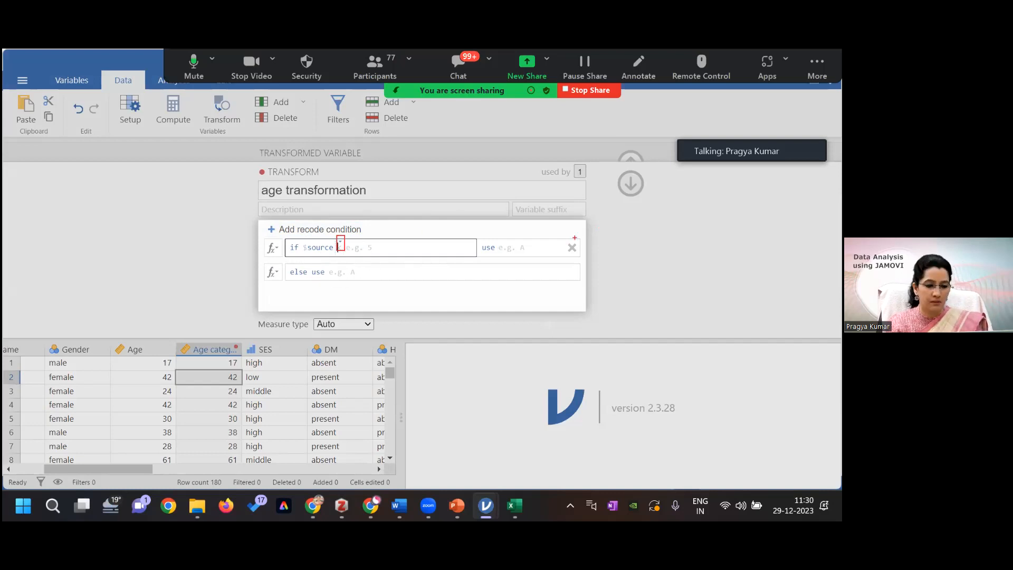
text(<)
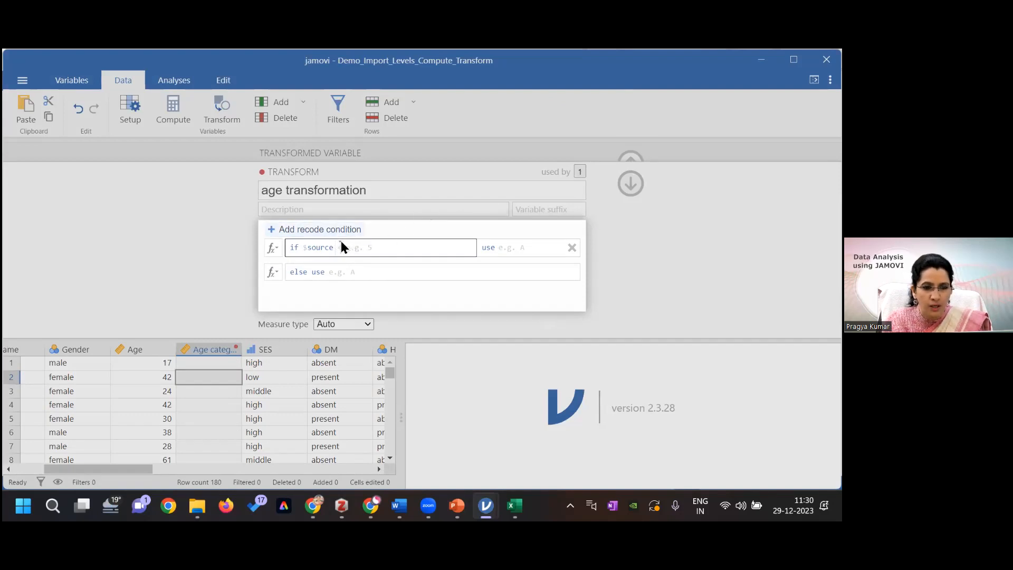
click(341, 242)
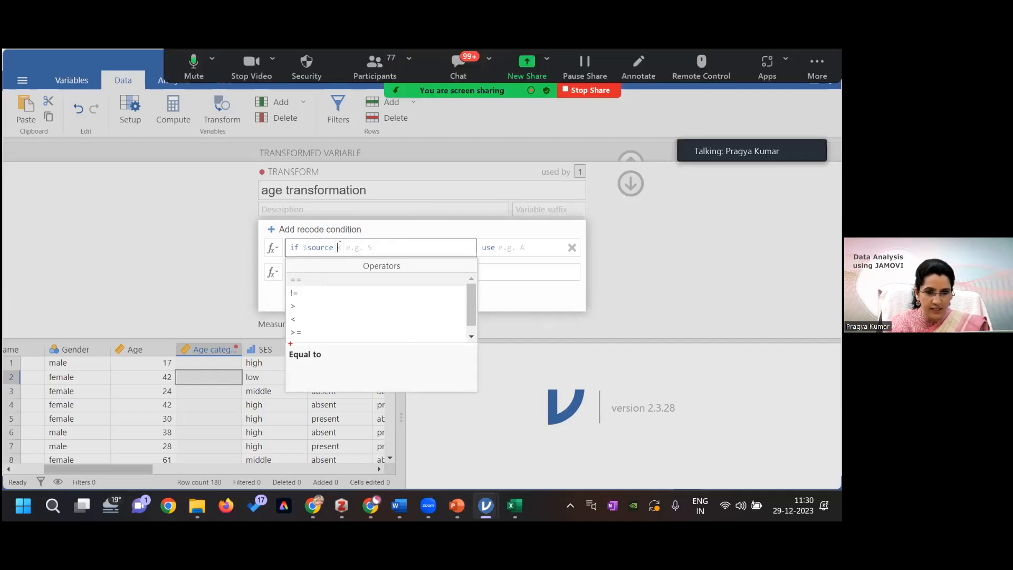
mouse_move(289, 344)
mouse_down()
mouse_move(307, 367)
mouse_move(328, 368)
mouse_up()
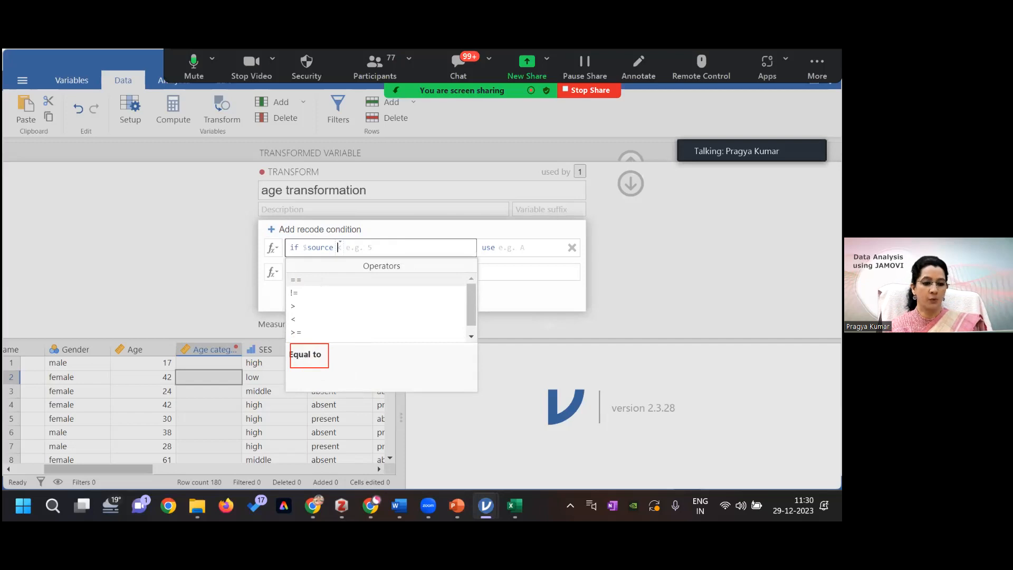
key(Escape)
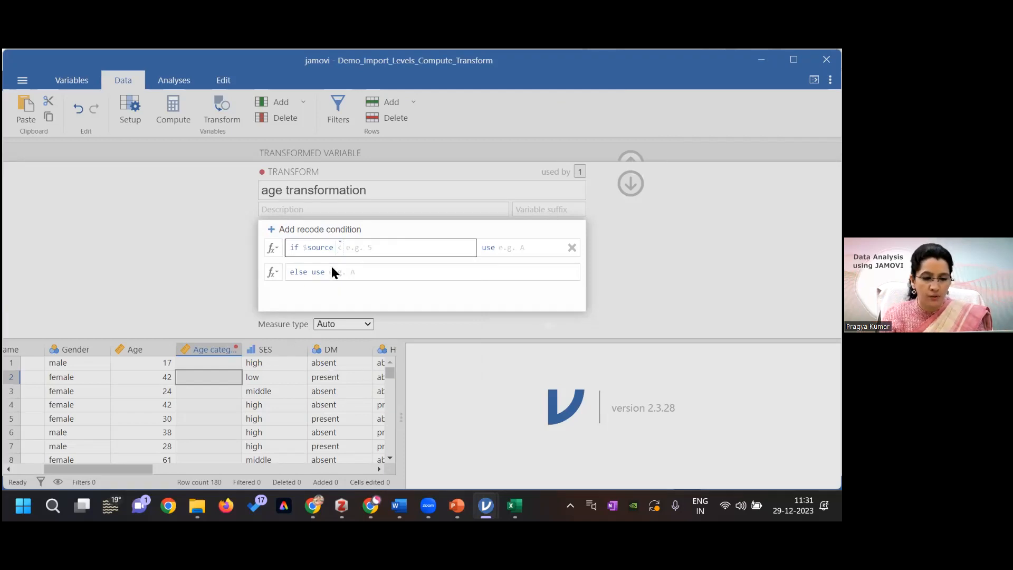
Set the first recode condition to source values less than 30, using the < operator.
click(340, 240)
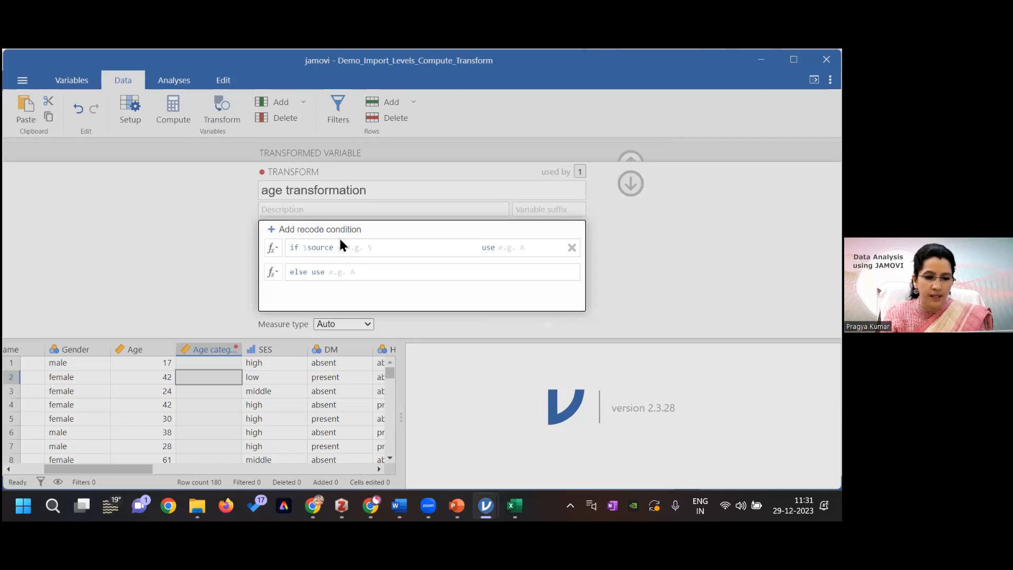
click(339, 243)
click(339, 241)
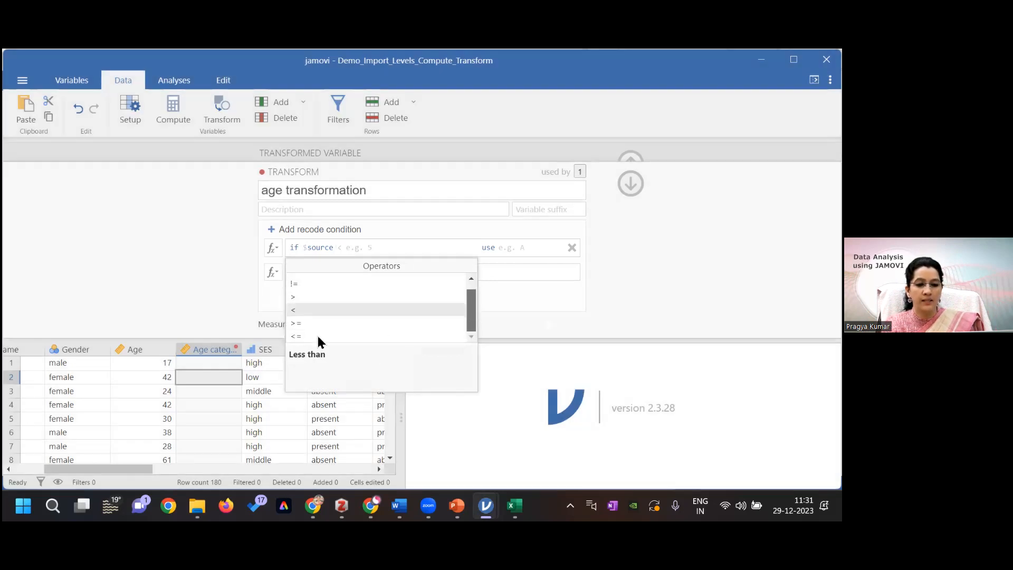
scroll(317, 336, down, 1)
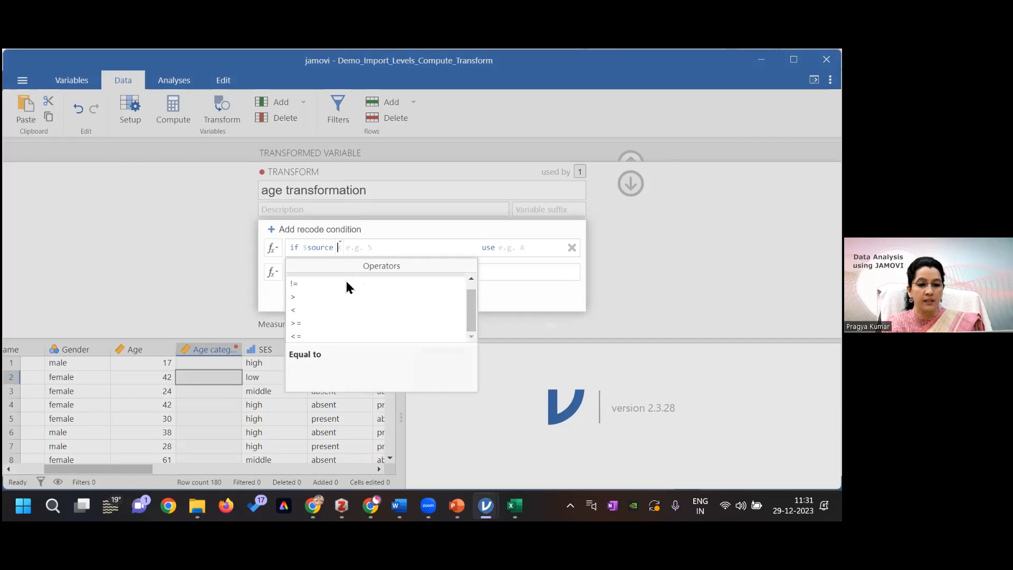
click(311, 311)
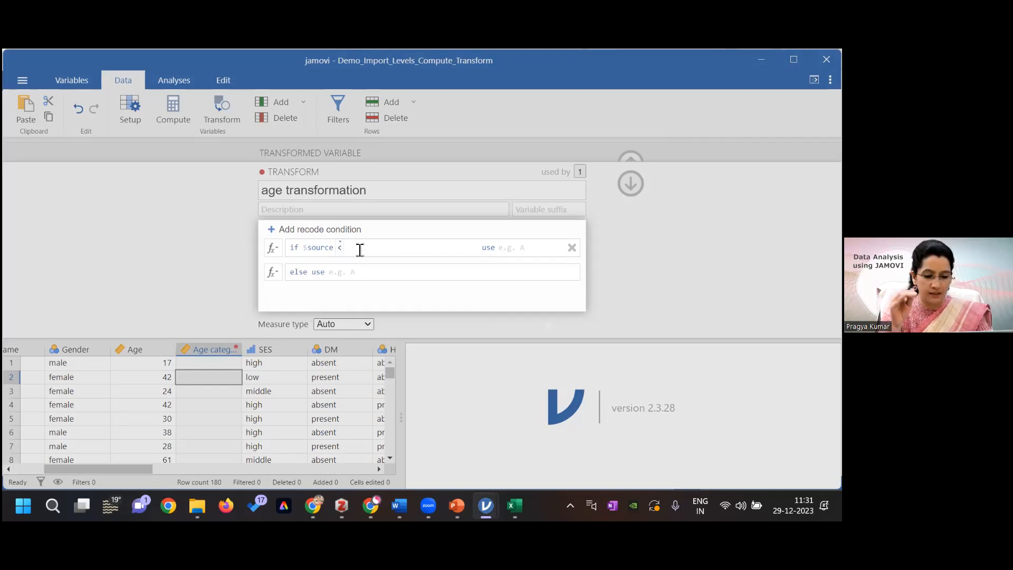
text(30)
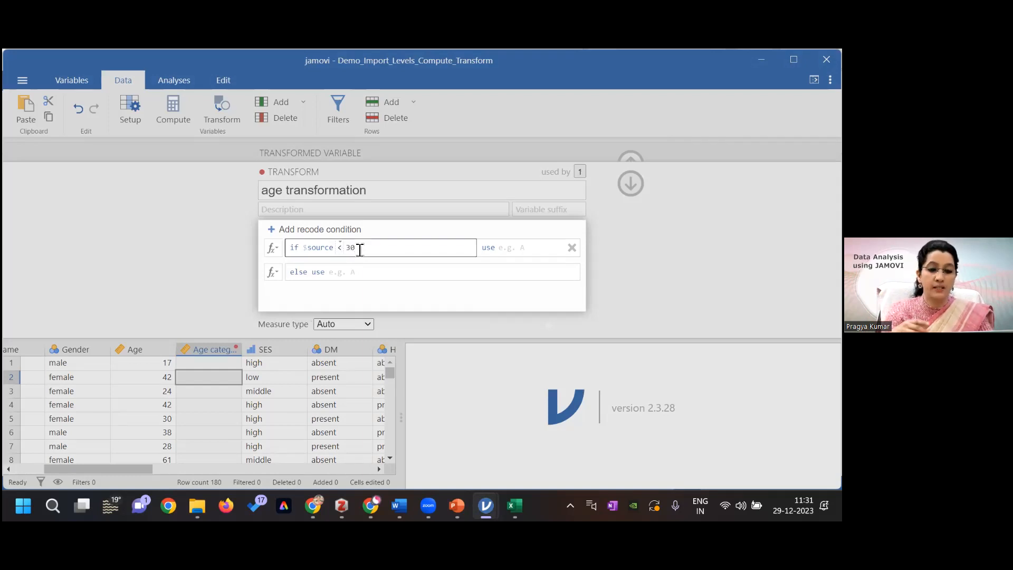
Enter less than 30 as the result of the first recode condition and try to enclose it in single quotes.
click(516, 250)
text(less than 30)
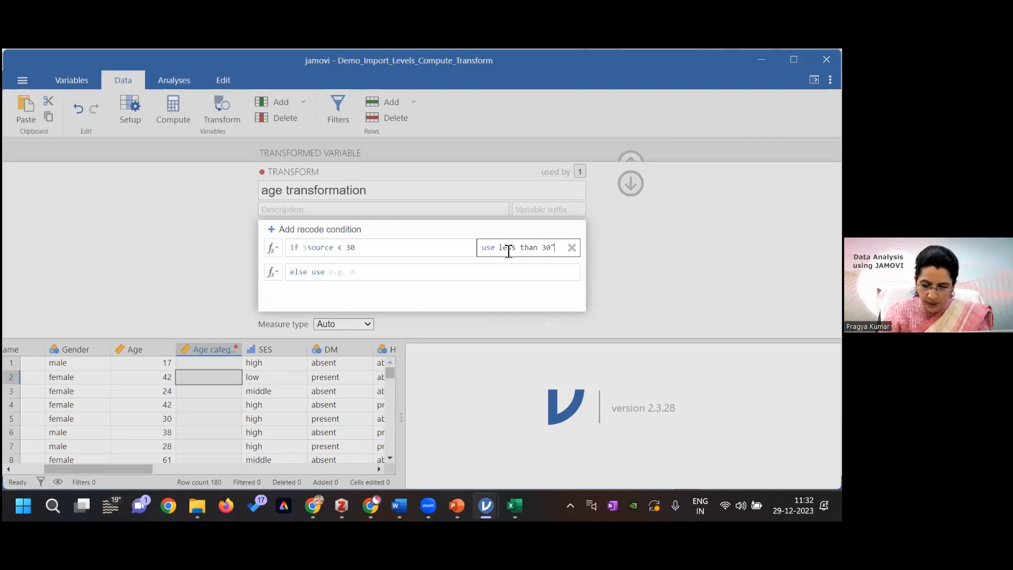
key(BackSpace)
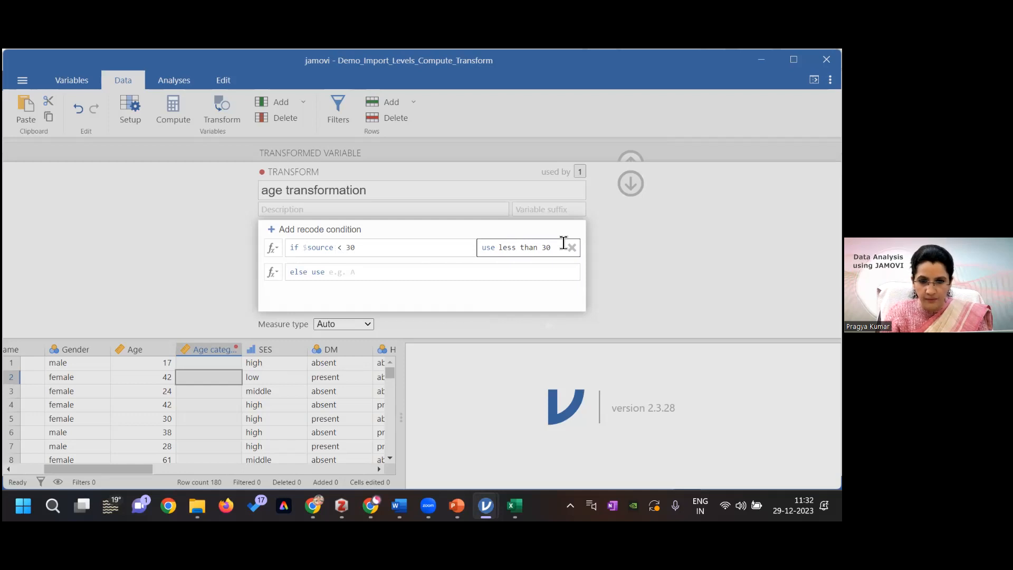
text(')
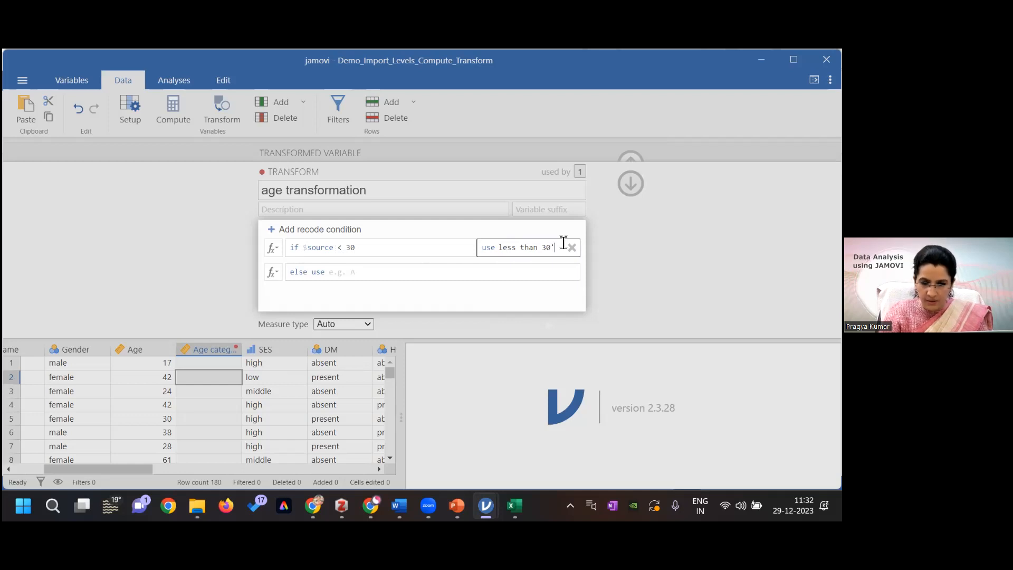
click(505, 250)
text(')
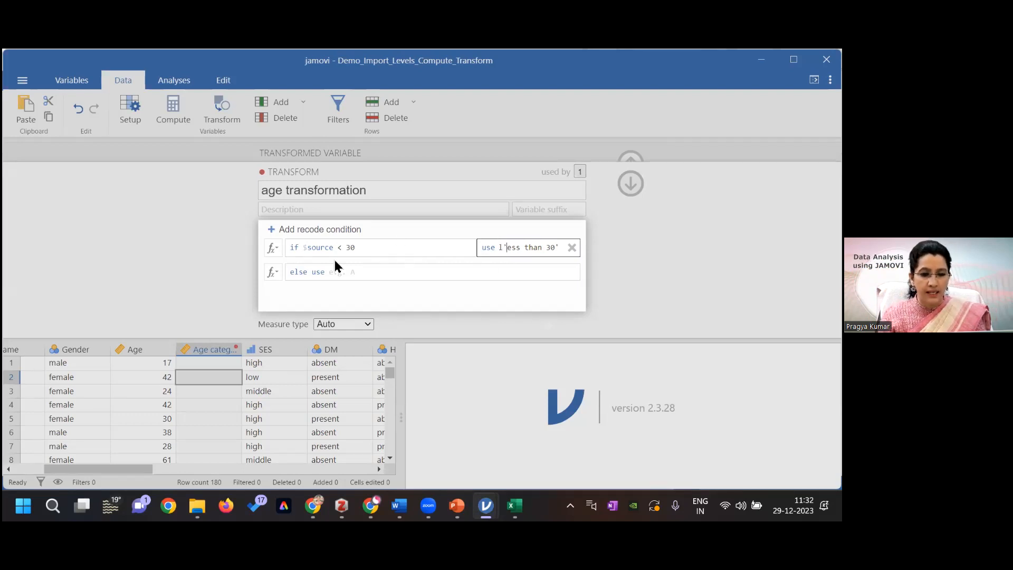
click(333, 232)
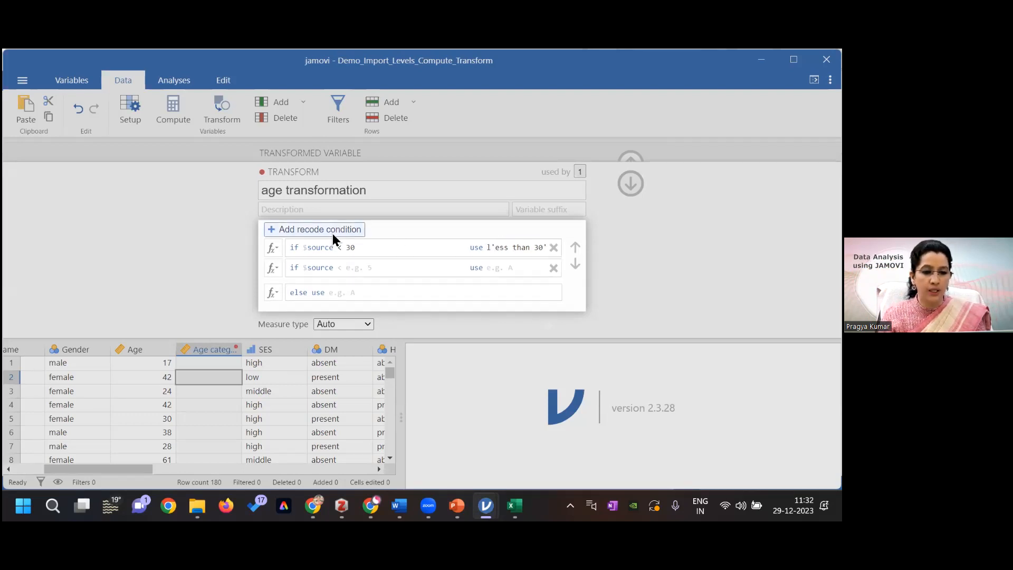
click(342, 261)
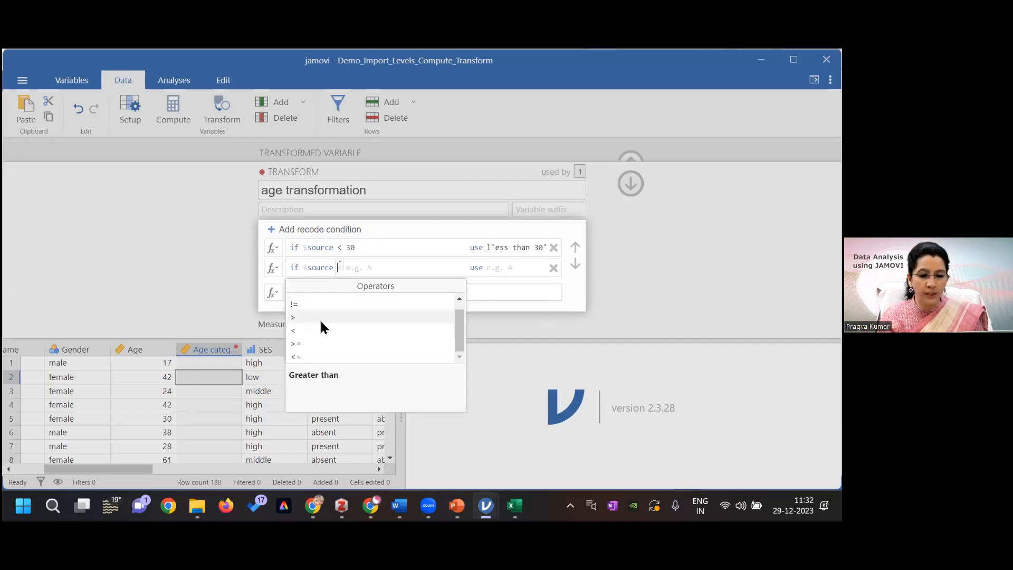
drag(458, 321, 458, 310)
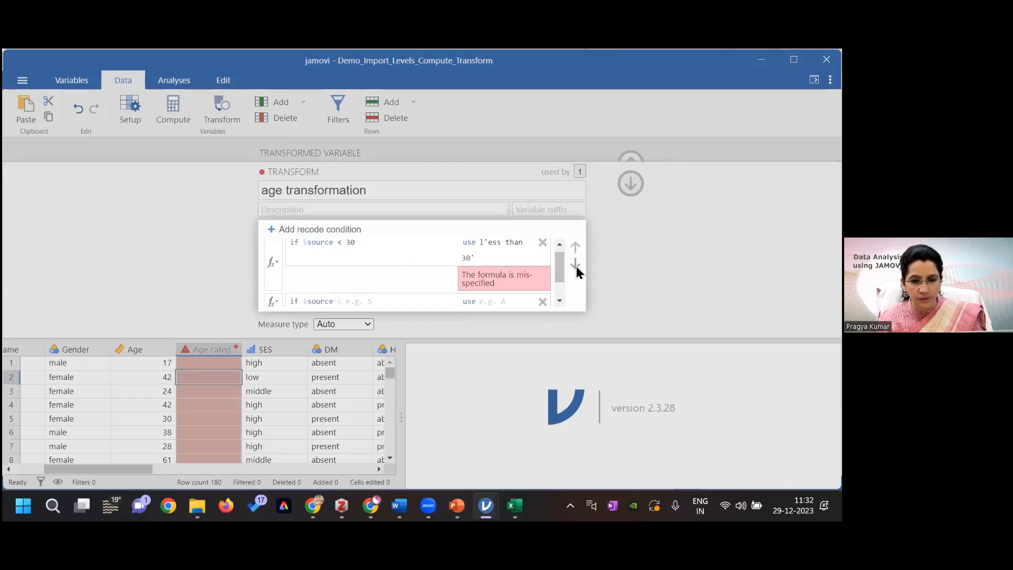
Delete both recode conditions from the age transformation.
click(543, 302)
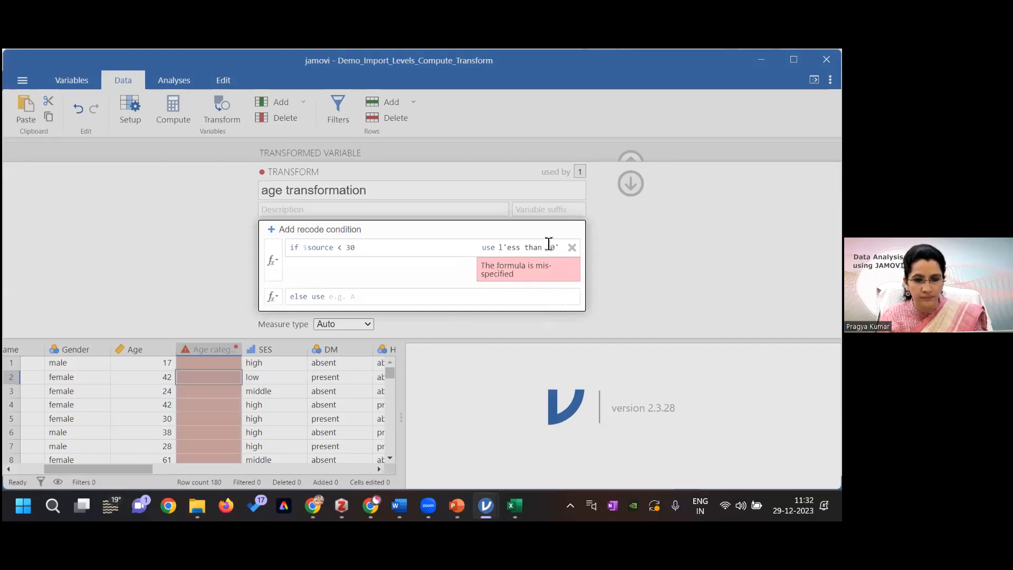
click(574, 247)
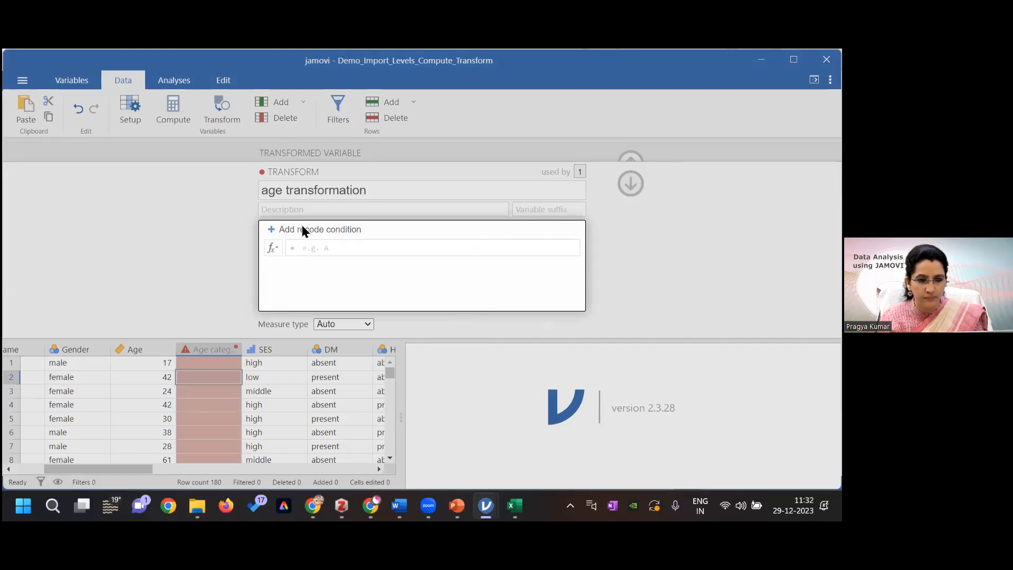
Add a recode condition to the age transformation that gives 'less than 30' for source values < 30.
click(346, 227)
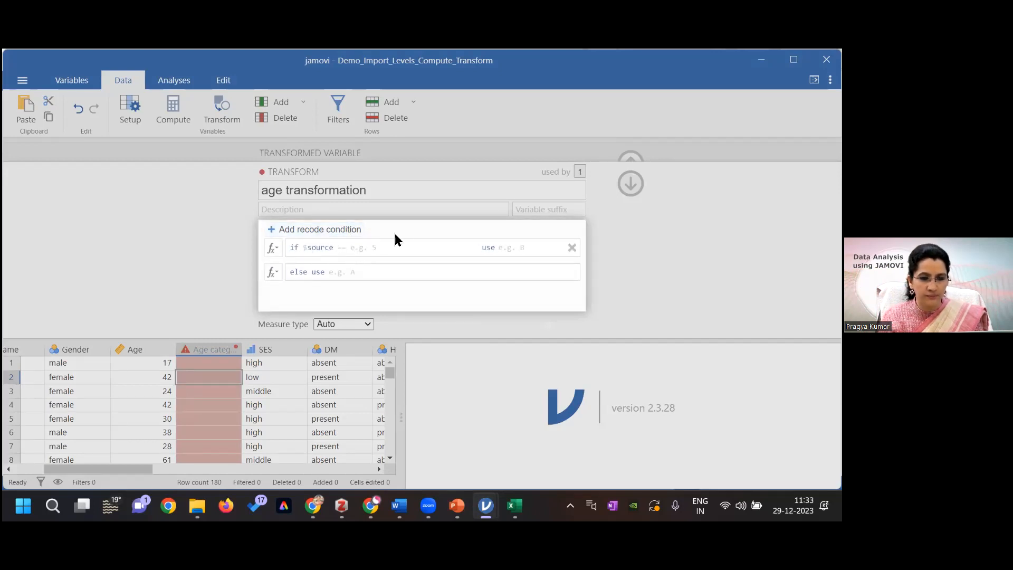
click(346, 243)
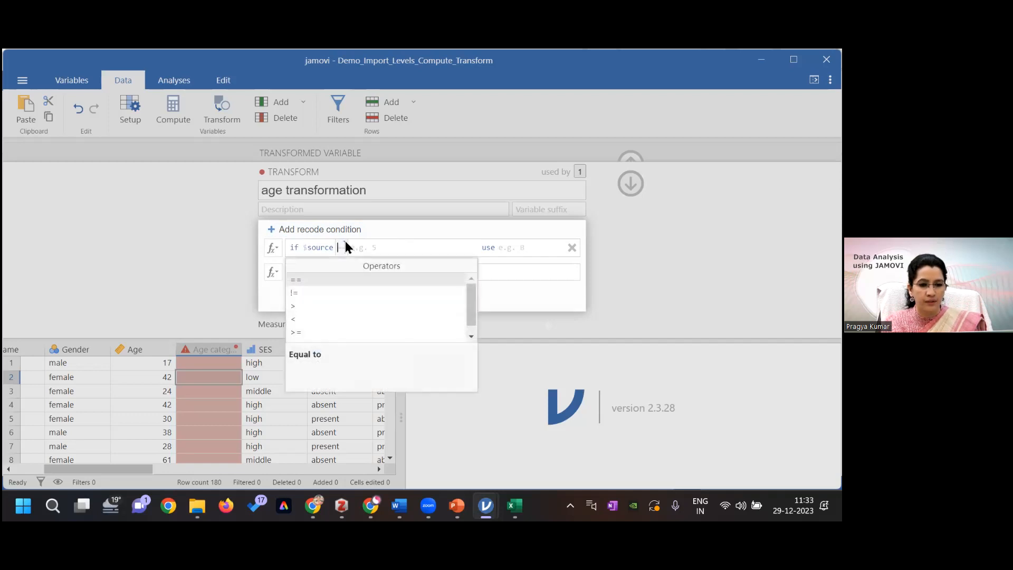
click(313, 318)
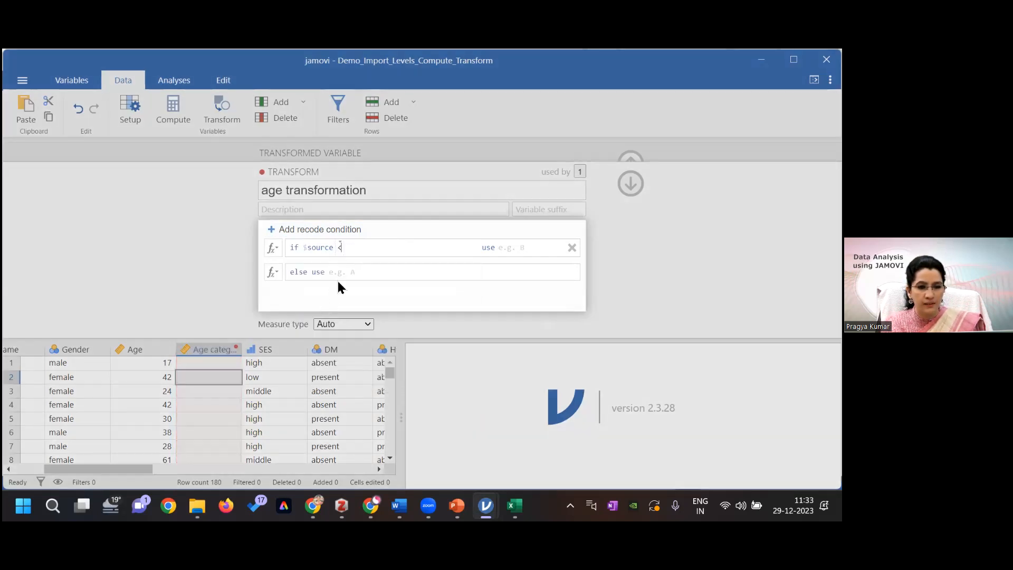
click(357, 250)
text(30)
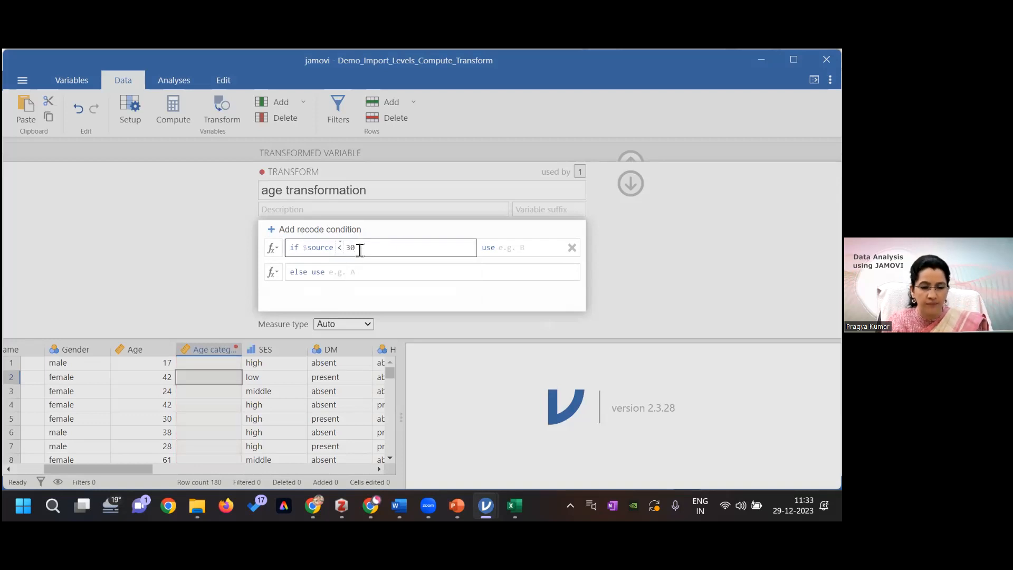
click(509, 249)
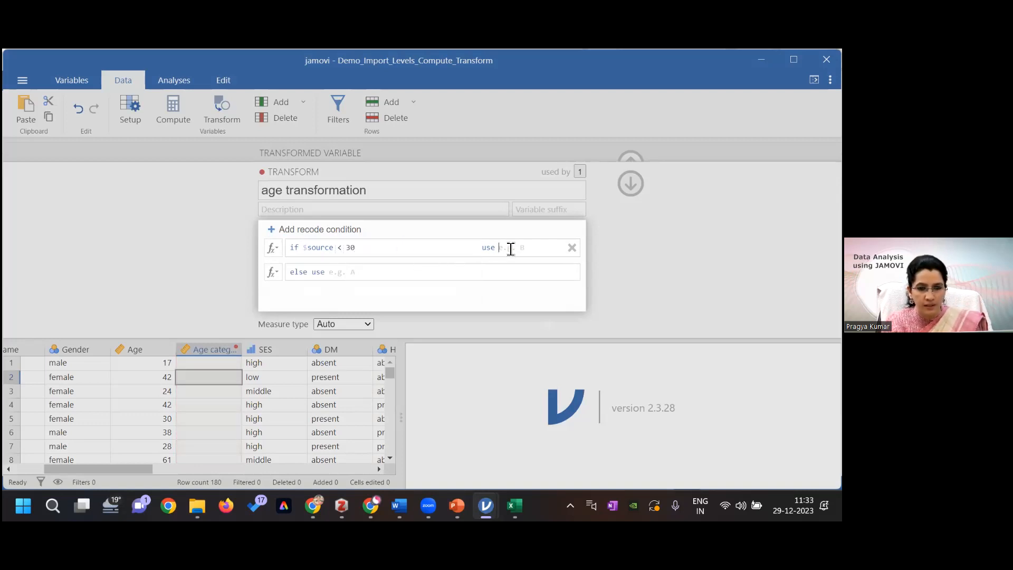
text('less)
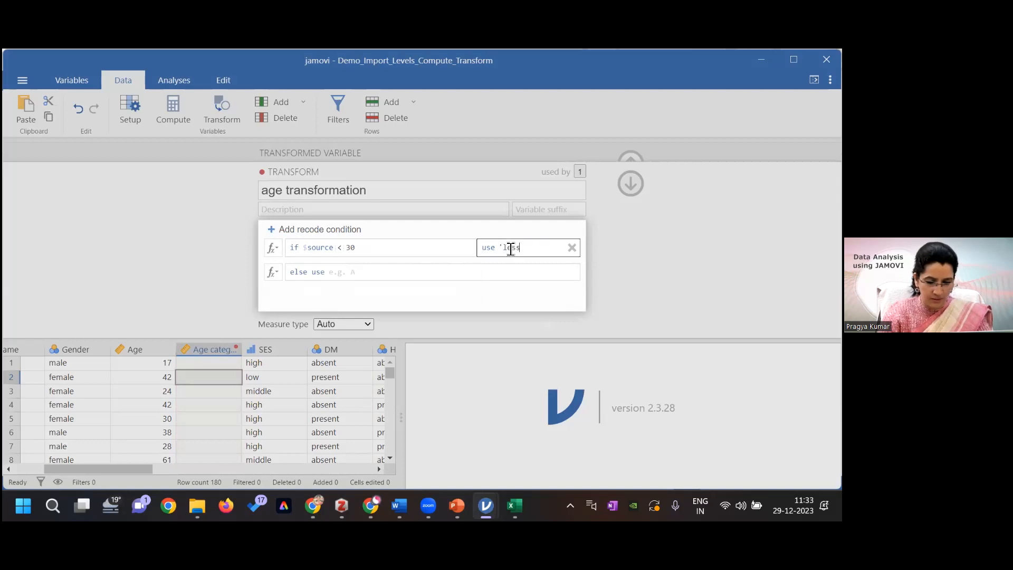
text( than 30')
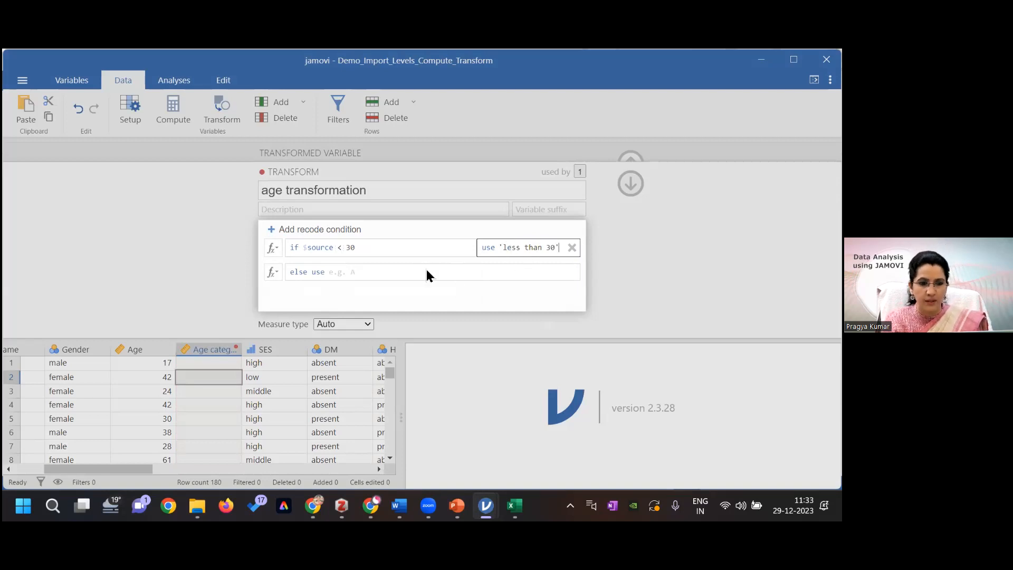
Add a second recode condition that gives '30-60' when the source == 60.
click(338, 232)
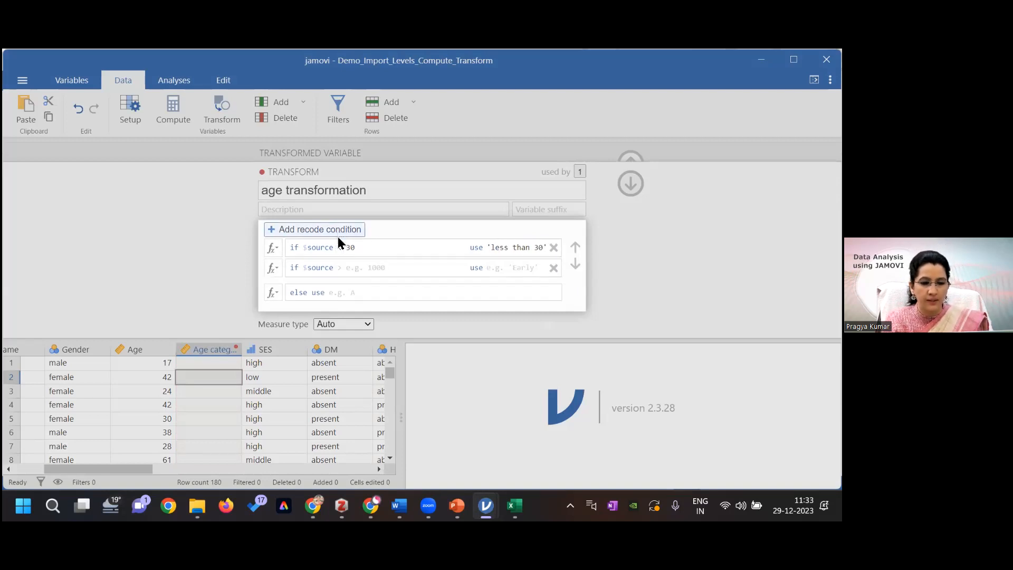
click(340, 267)
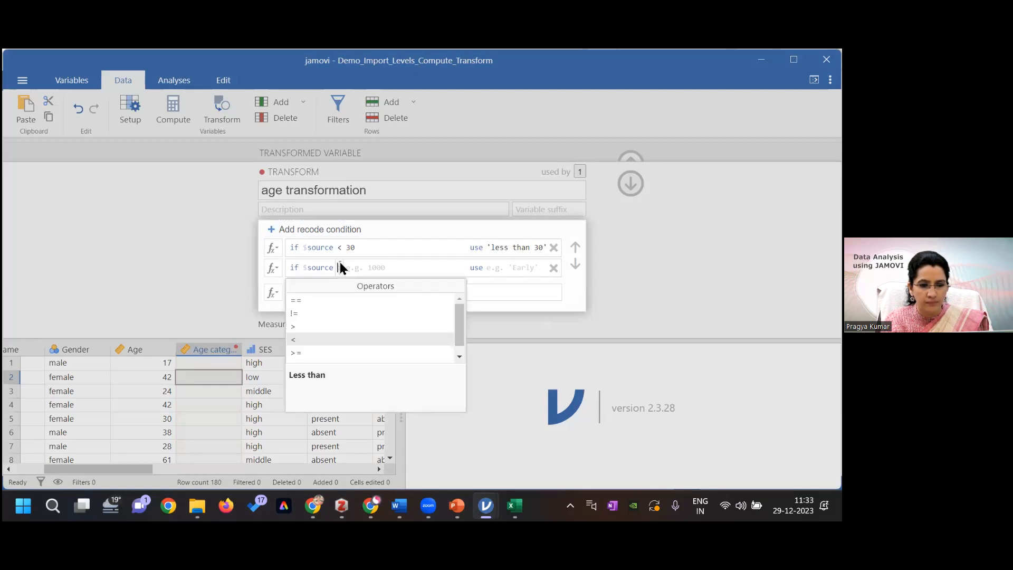
click(331, 296)
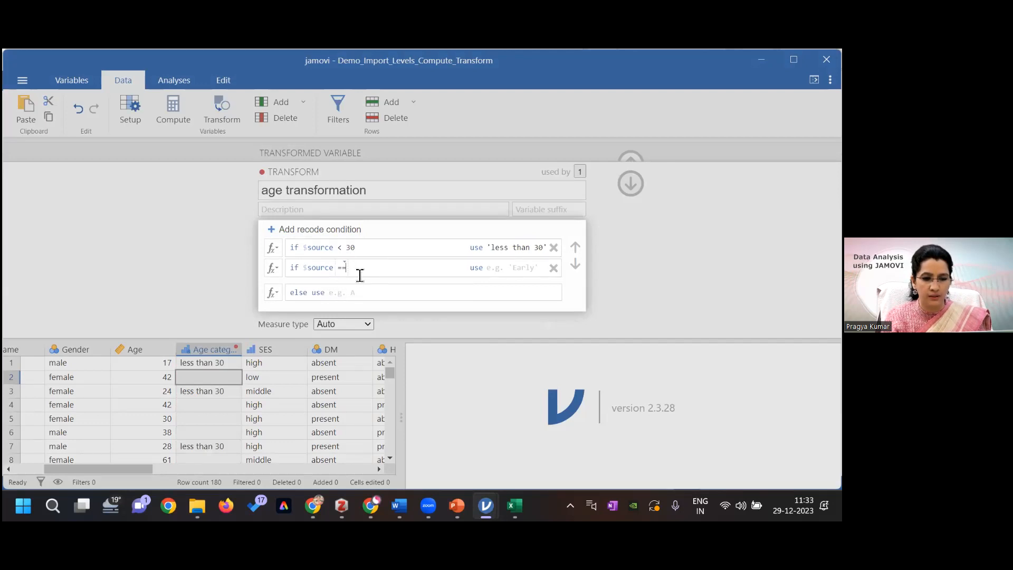
text(6)
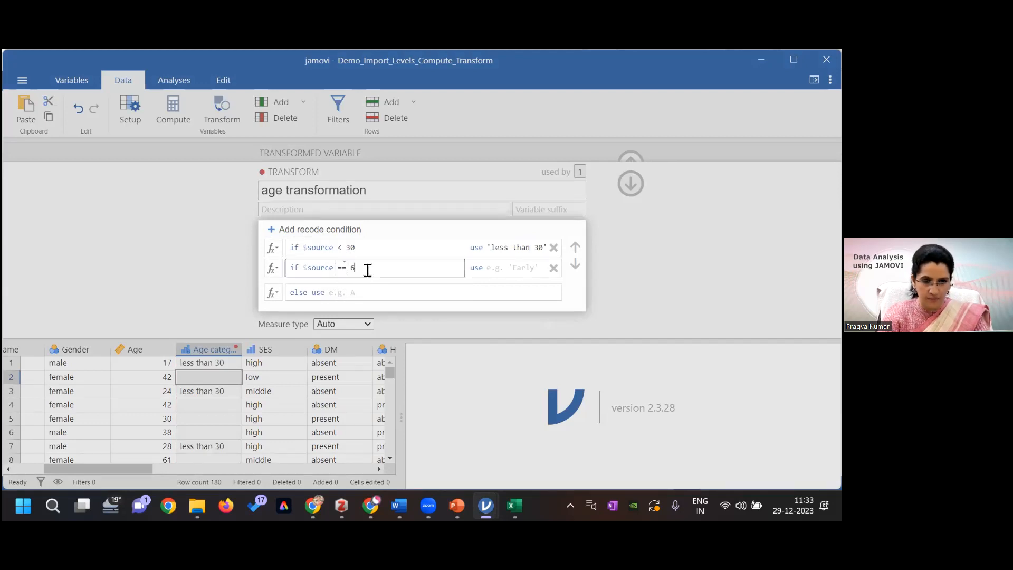
text(0)
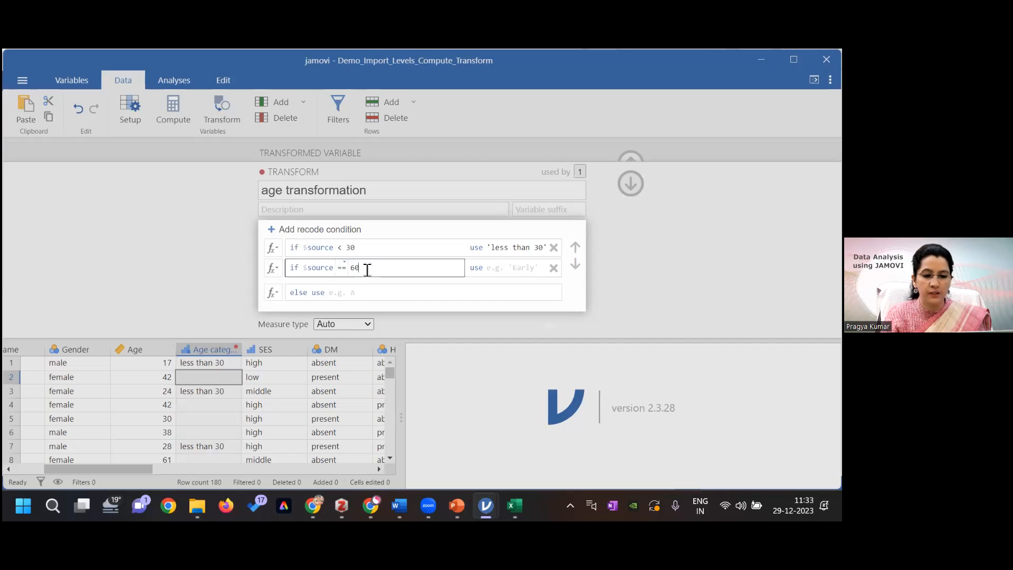
click(497, 269)
text(')
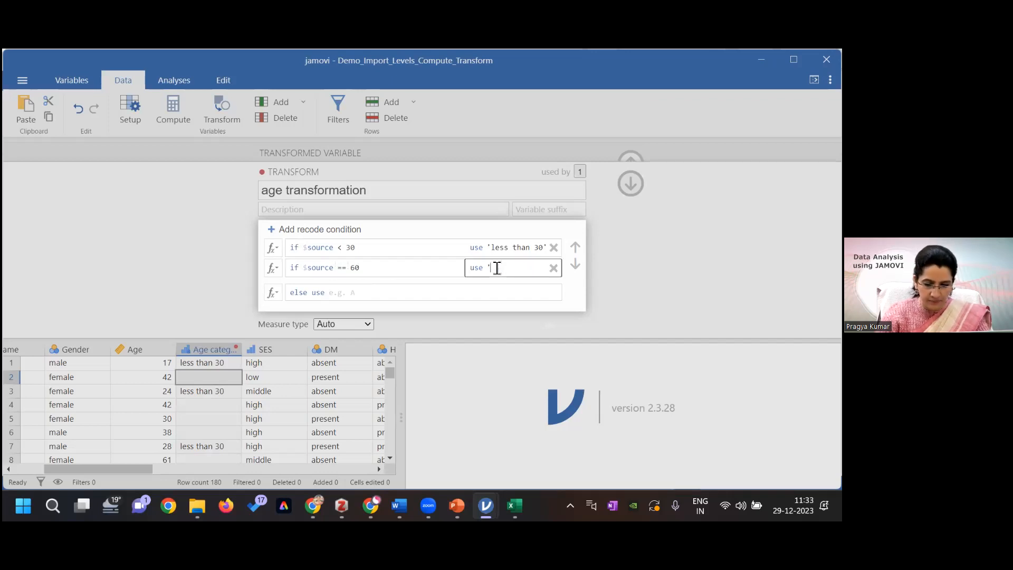
text(30-)
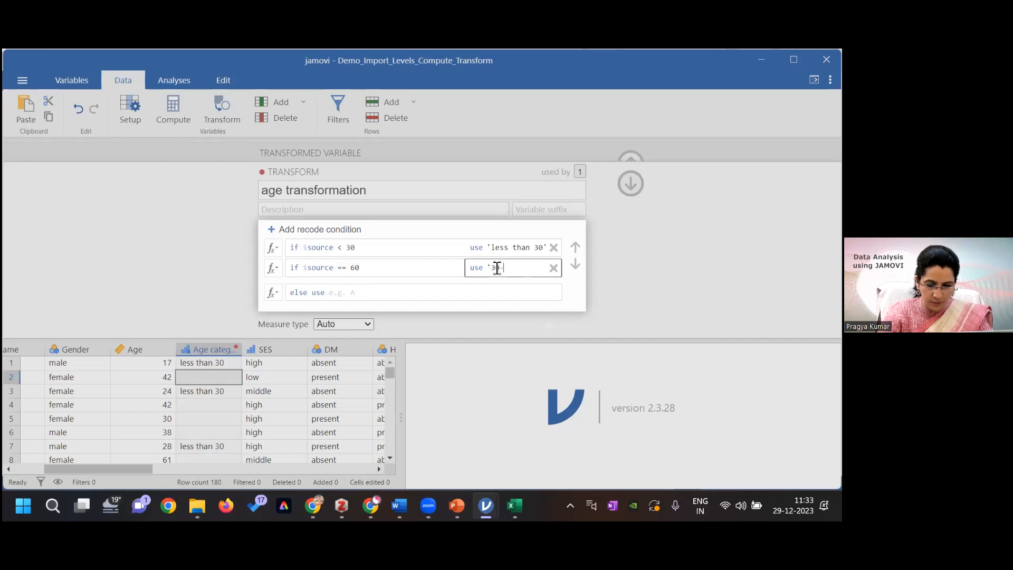
text(60')
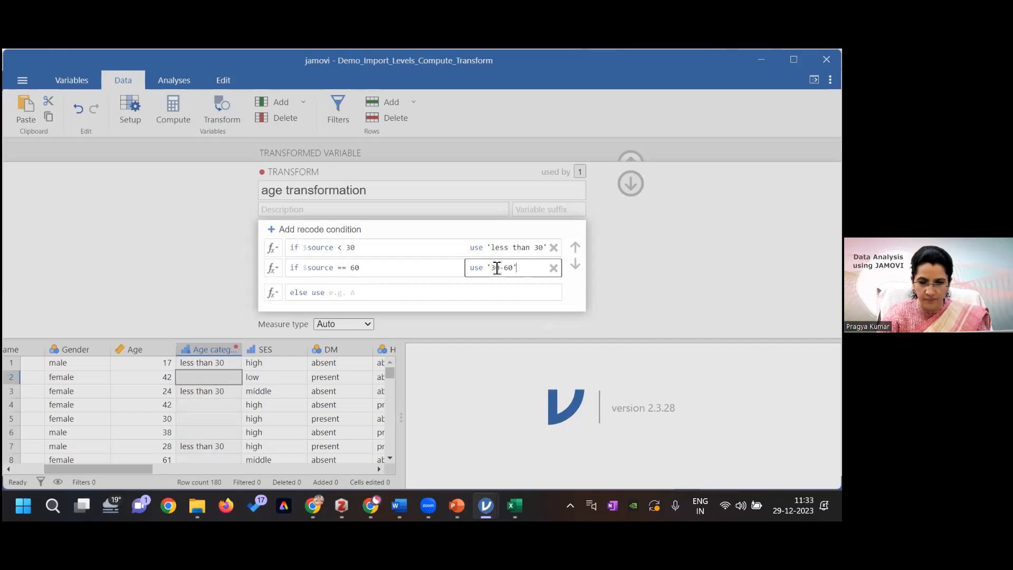
Enter more than 60, without quotes, as the else result and apply the age transformation.
click(362, 296)
text(mo)
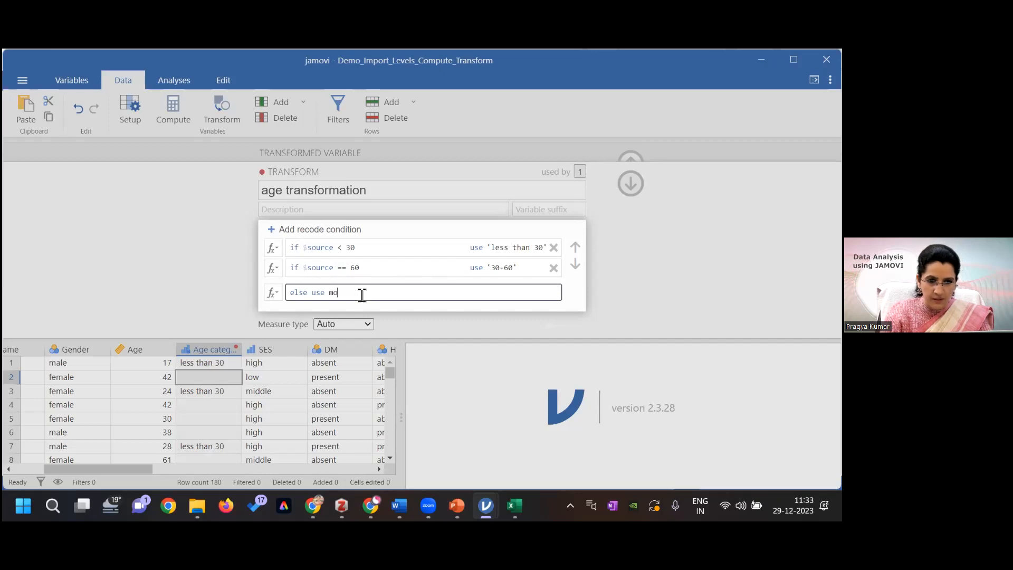
text(re )
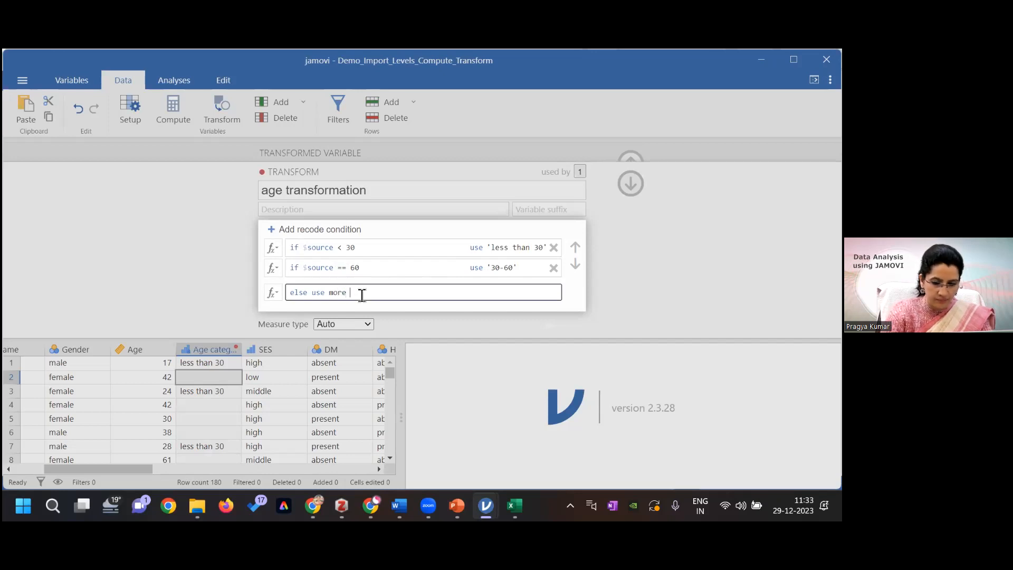
text(than 60)
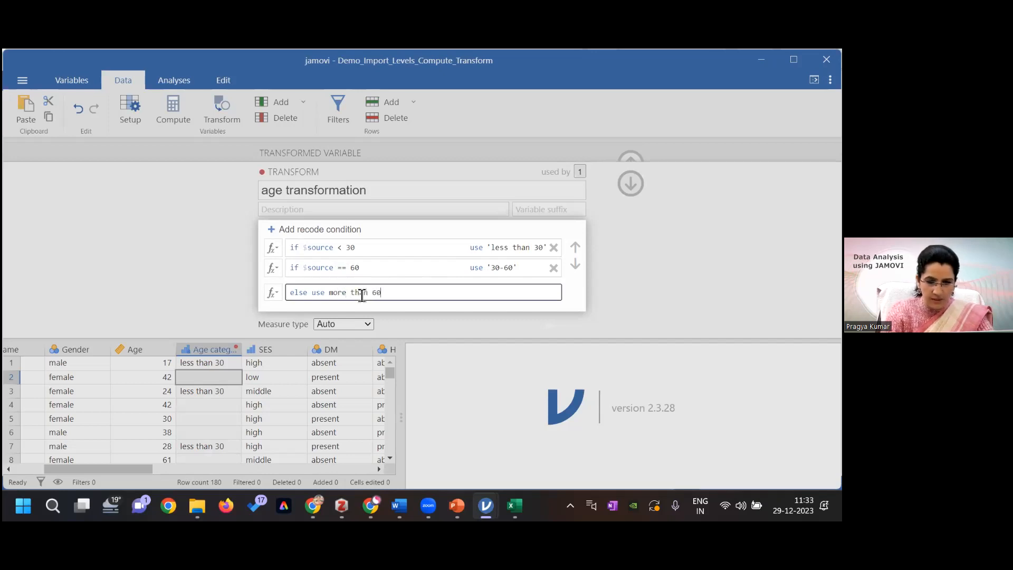
click(653, 287)
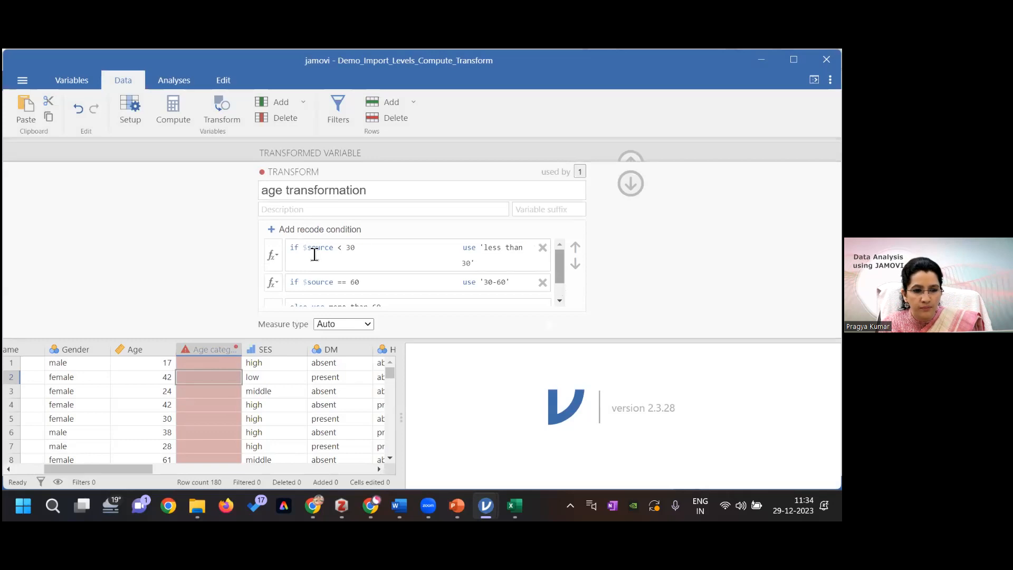
Remove the 30-60 and less than 30 recode conditions and clear the remaining more than 60 formula.
click(542, 284)
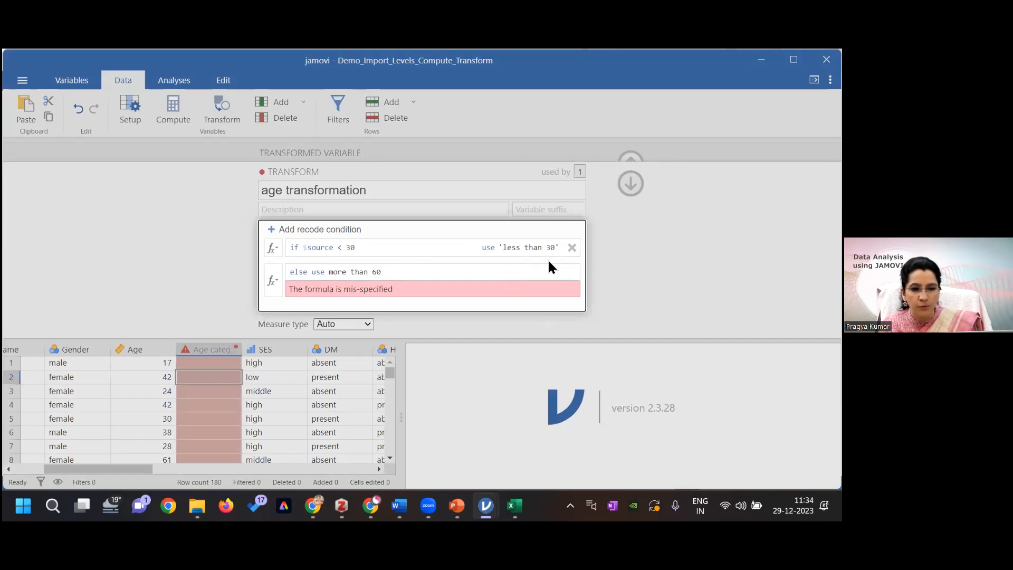
click(572, 247)
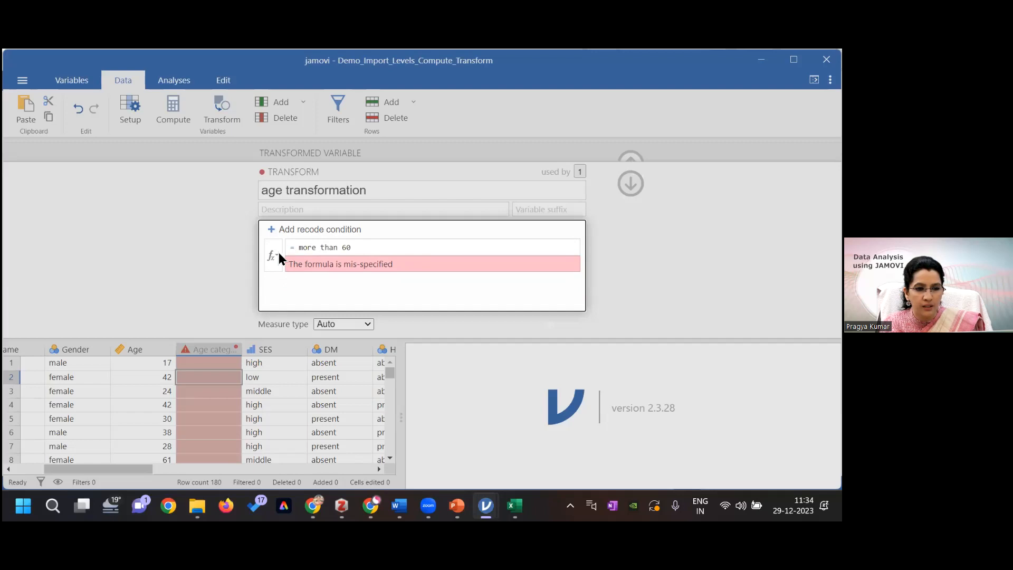
click(384, 245)
key(BackSpace)
key(BackSpace)
key(BackSpace)
key(BackSpace)
key(BackSpace)
key(BackSpace)
key(BackSpace)
key(BackSpace)
key(BackSpace)
key(BackSpace)
key(BackSpace)
key(BackSpace)
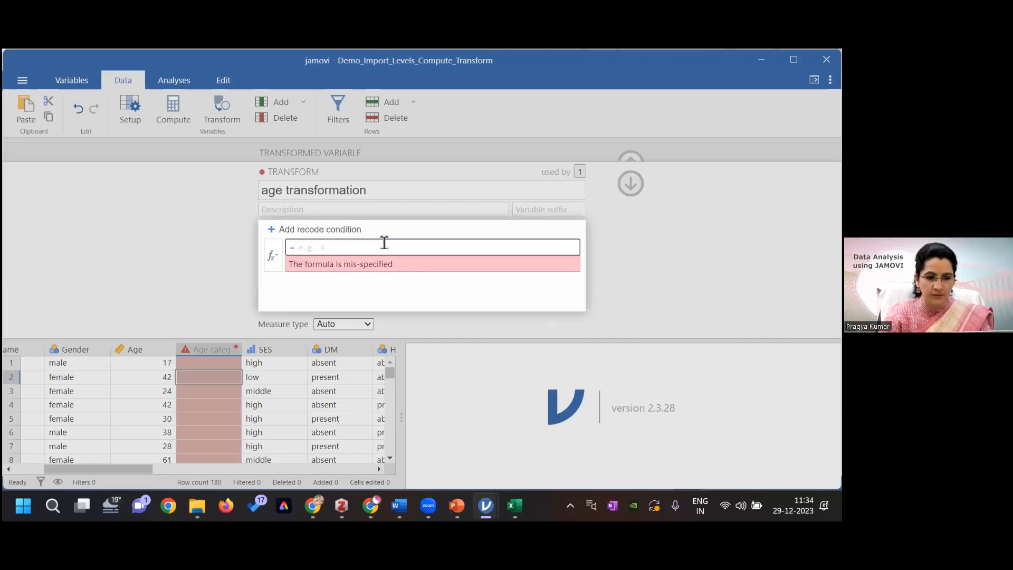
Add a recode condition to the age transformation that gives 'less than 30' for source values < 30.
click(312, 228)
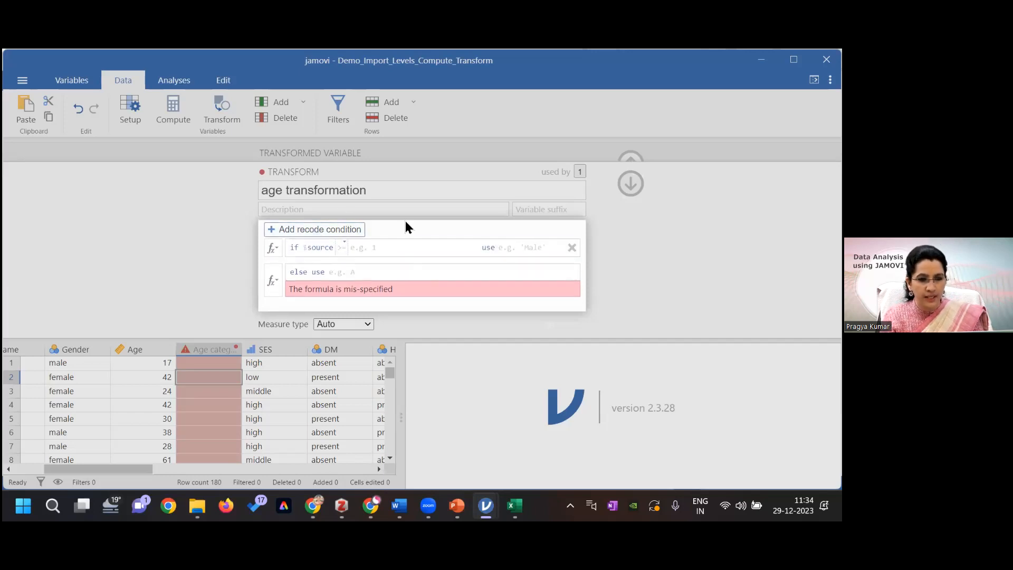
click(633, 190)
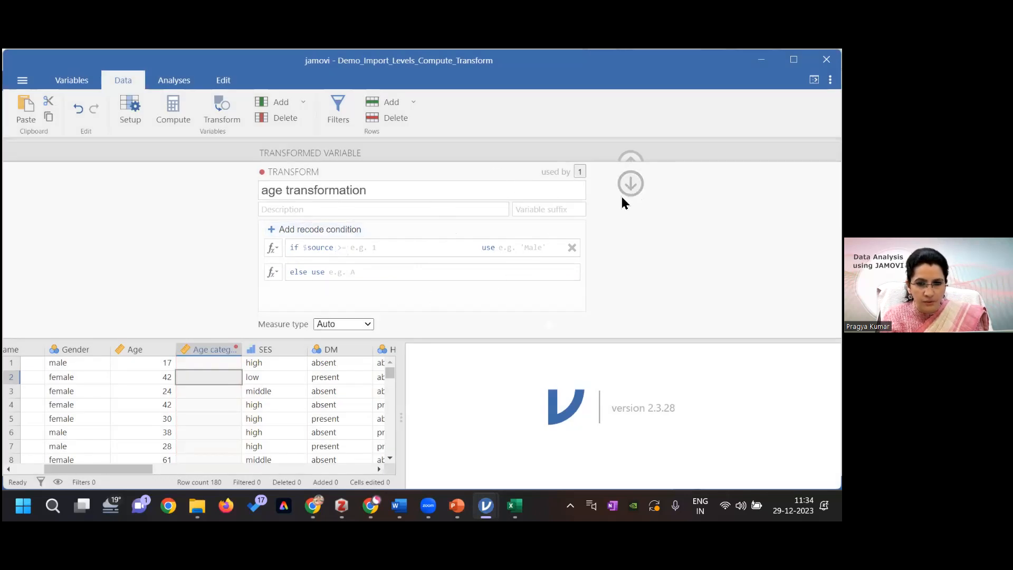
click(354, 249)
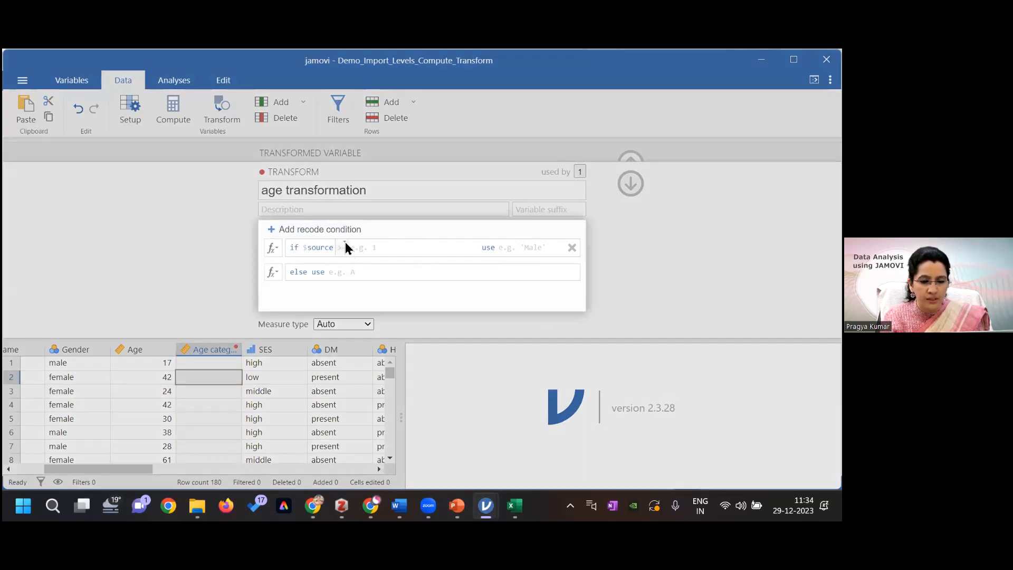
click(346, 243)
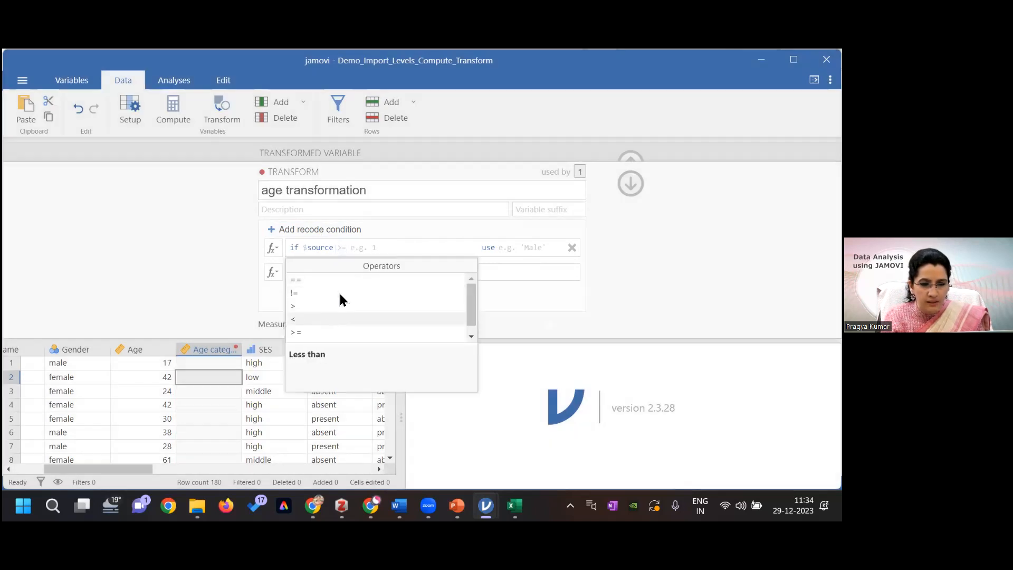
double_click(326, 321)
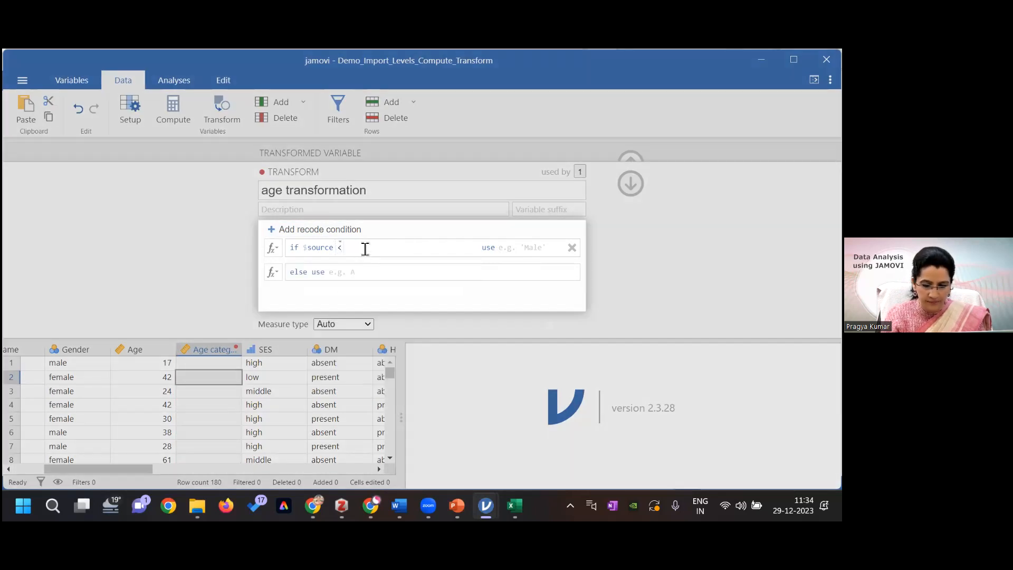
text(30)
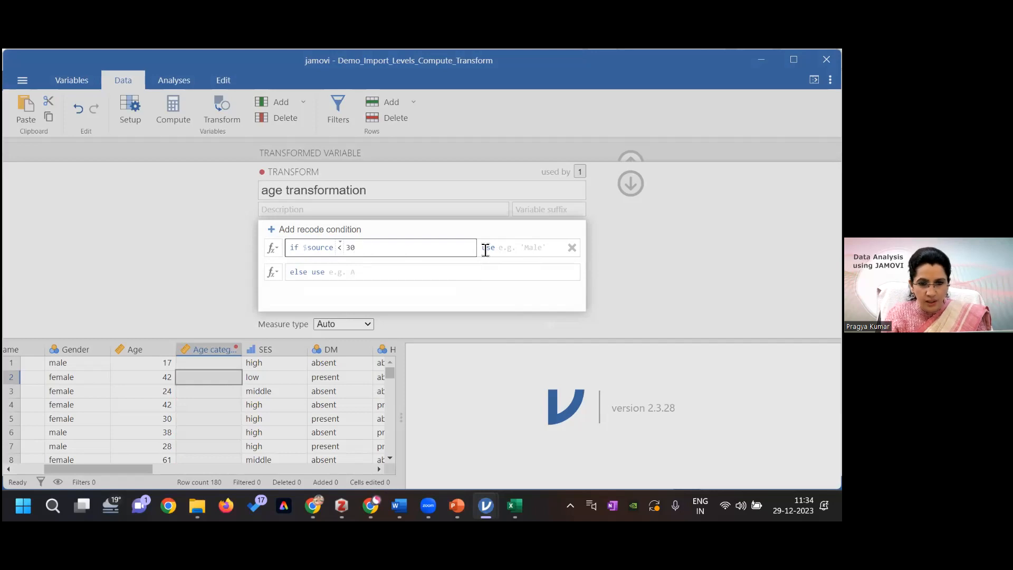
click(510, 247)
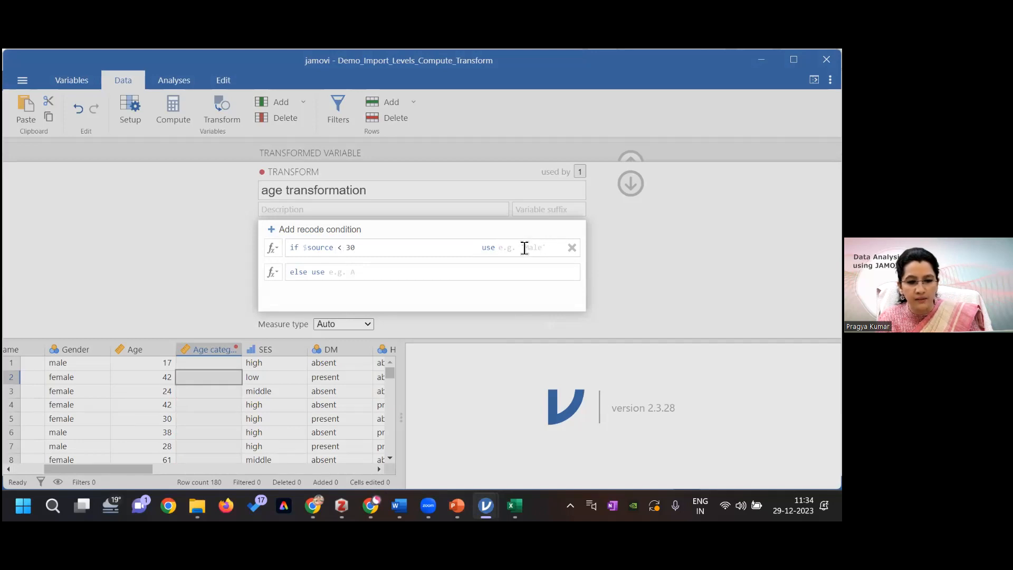
text(less than 30)
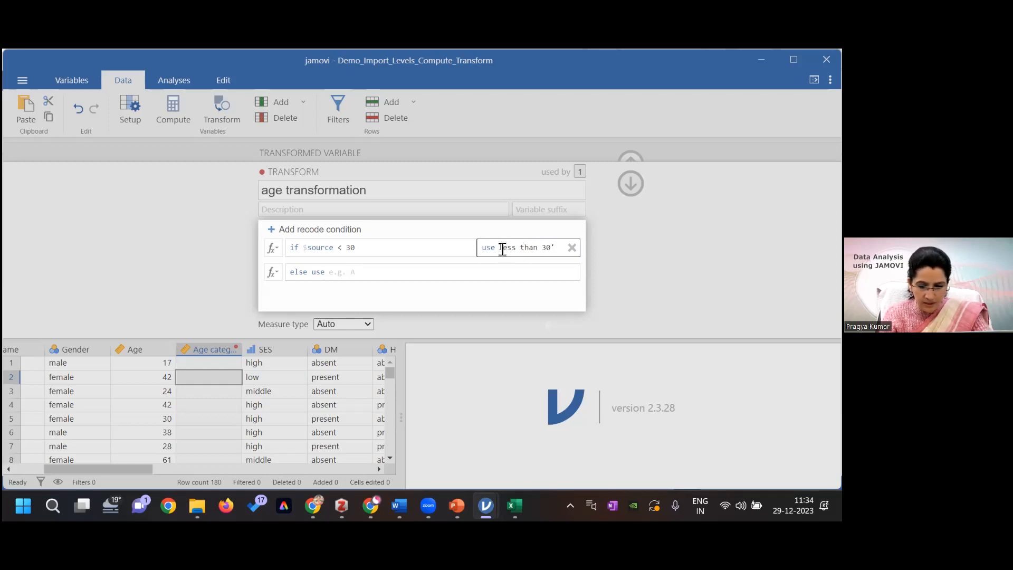
click(501, 248)
text(')
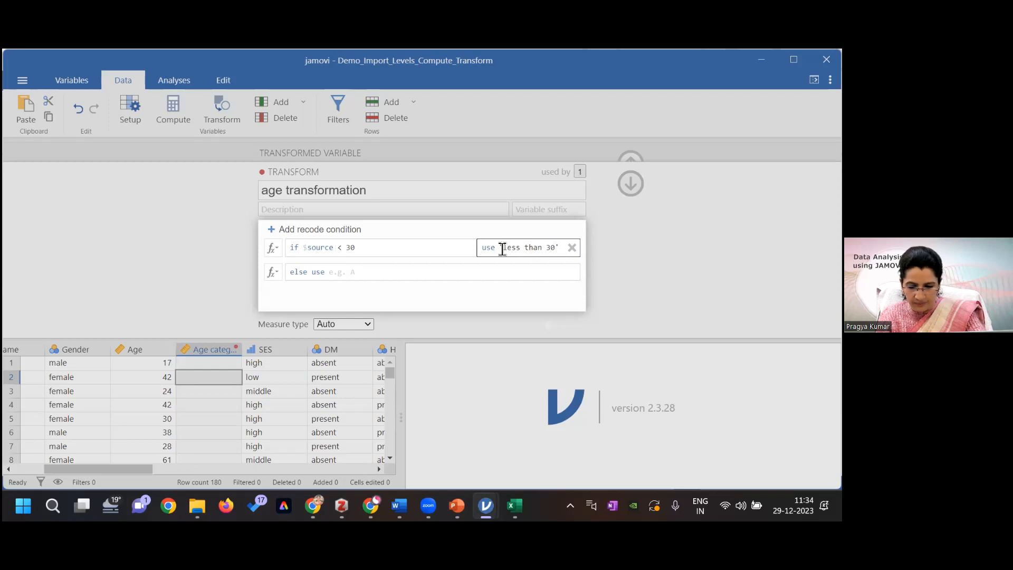
Add a second recode condition to the age transformation.
click(353, 230)
click(353, 268)
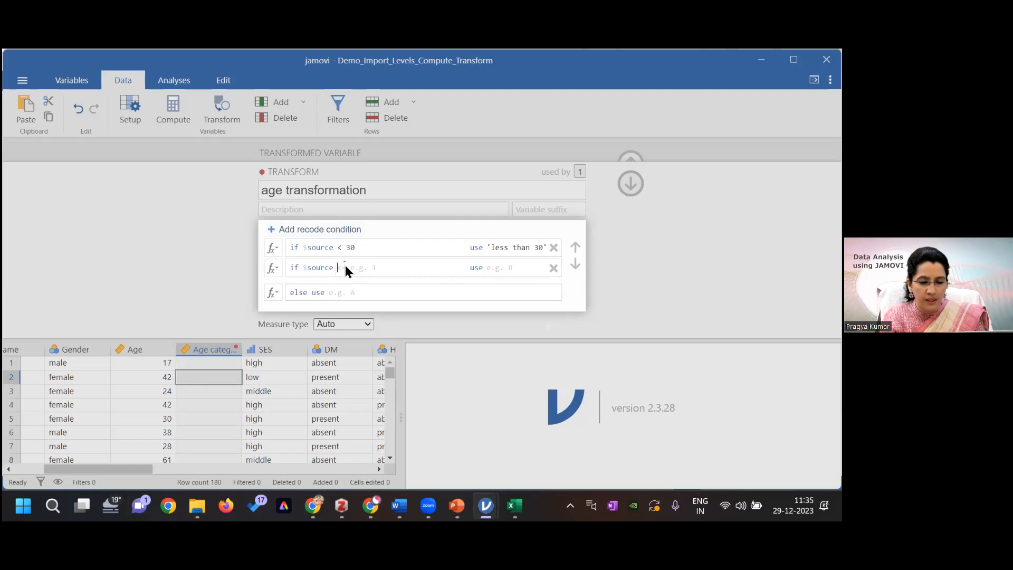
click(344, 262)
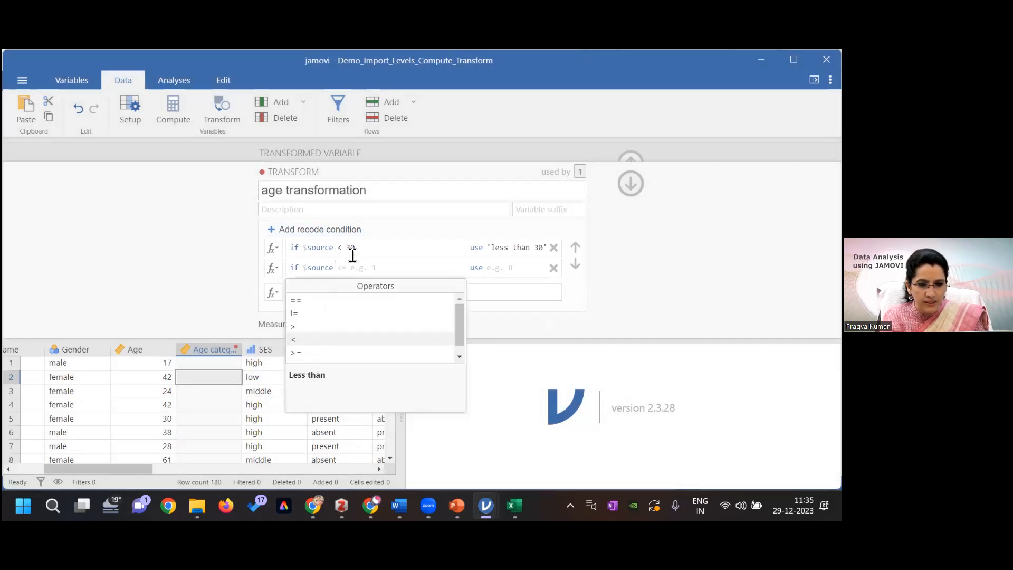
click(363, 268)
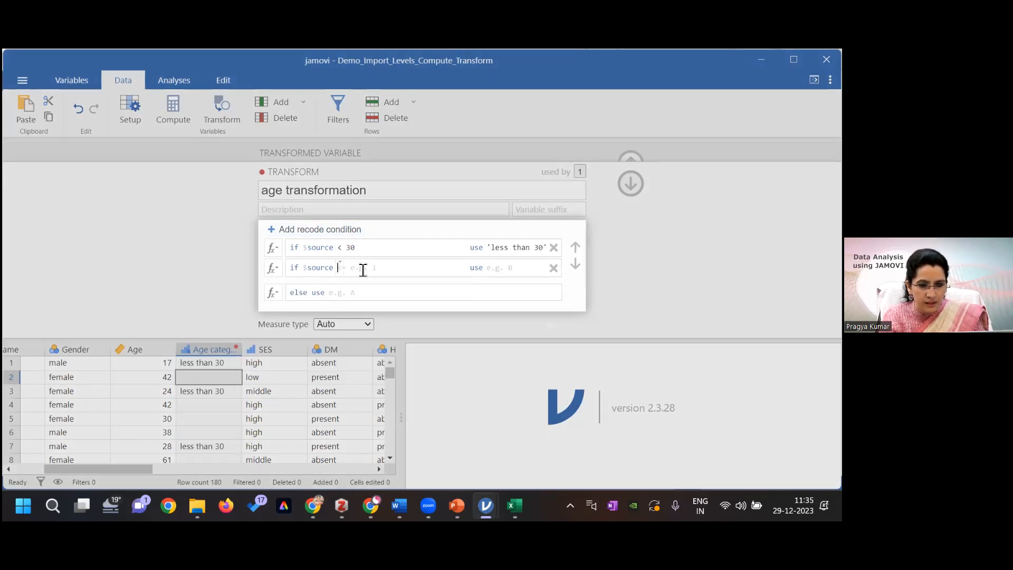
text(60)
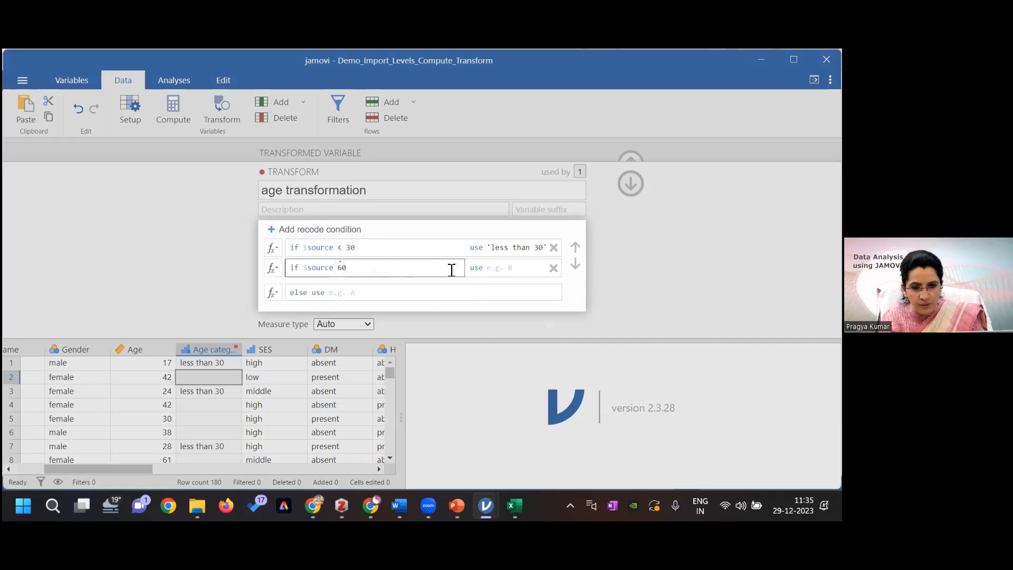
click(501, 267)
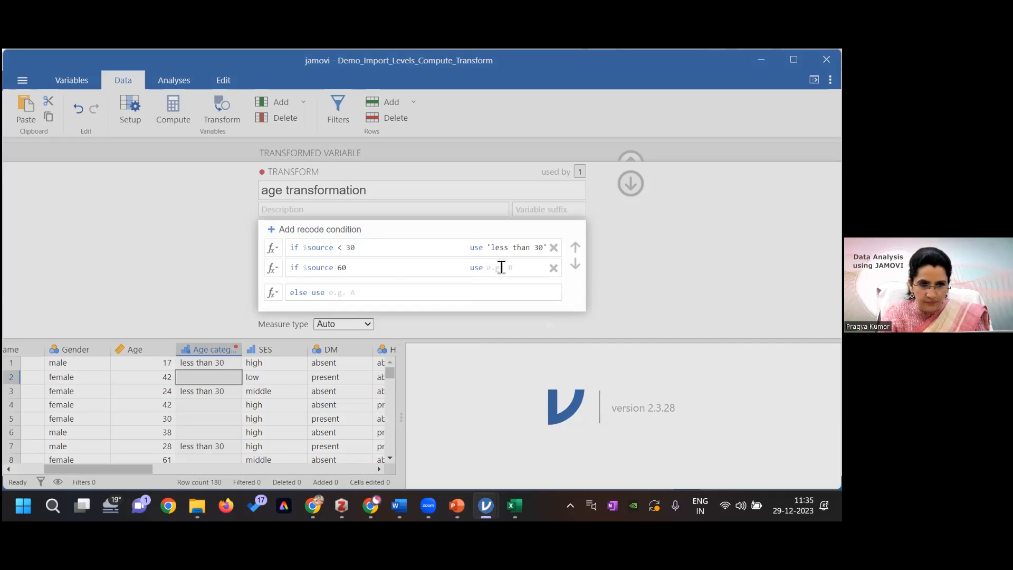
click(339, 269)
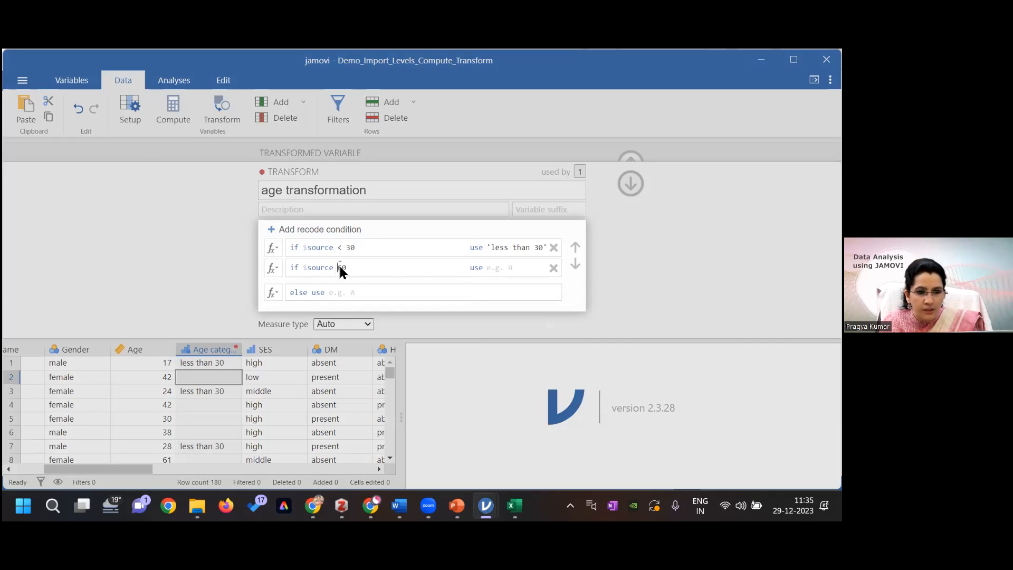
key(Delete)
key(Delete)
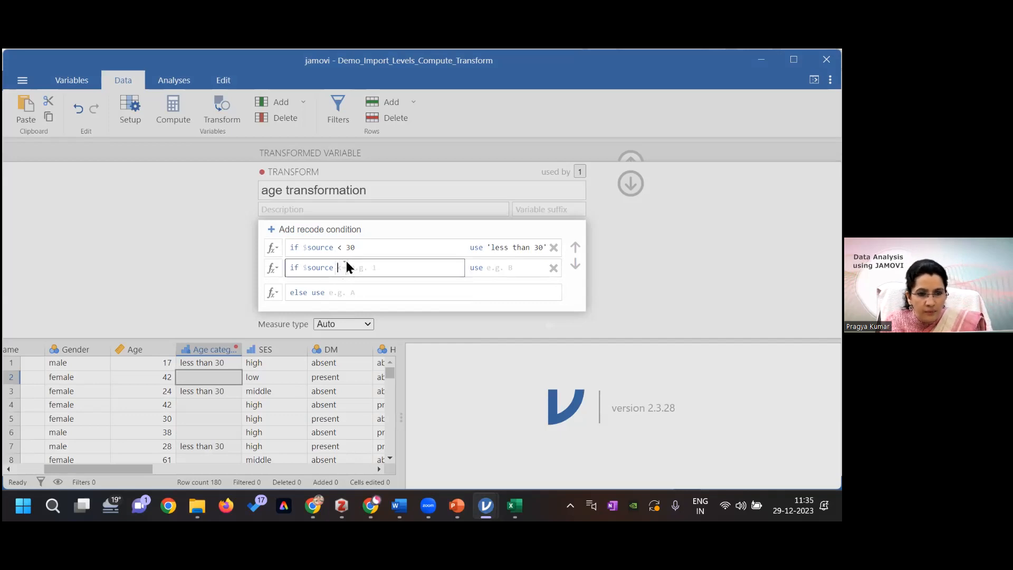
Set the second recode condition to give '30-60' for source values < 60.
click(346, 261)
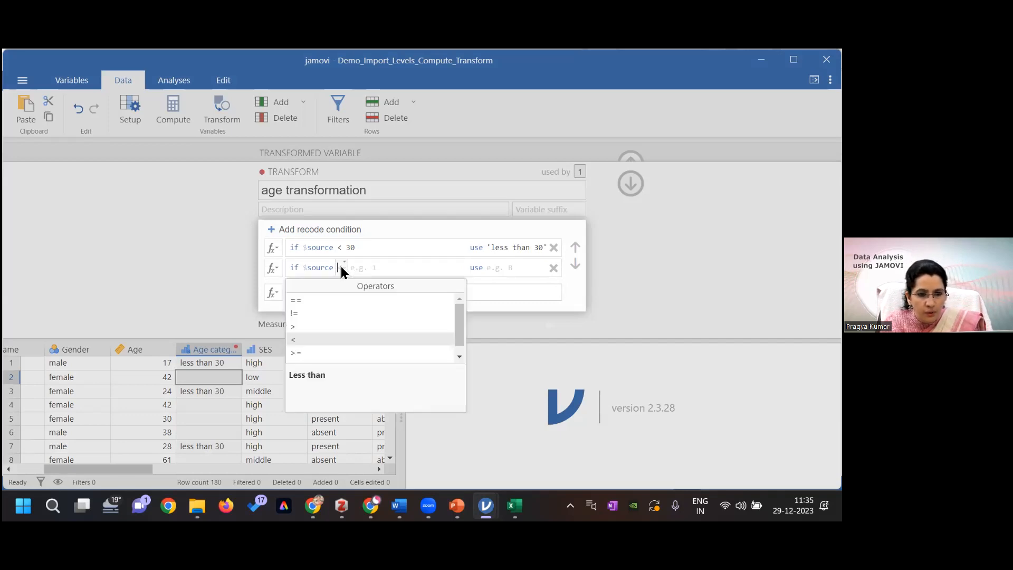
click(315, 336)
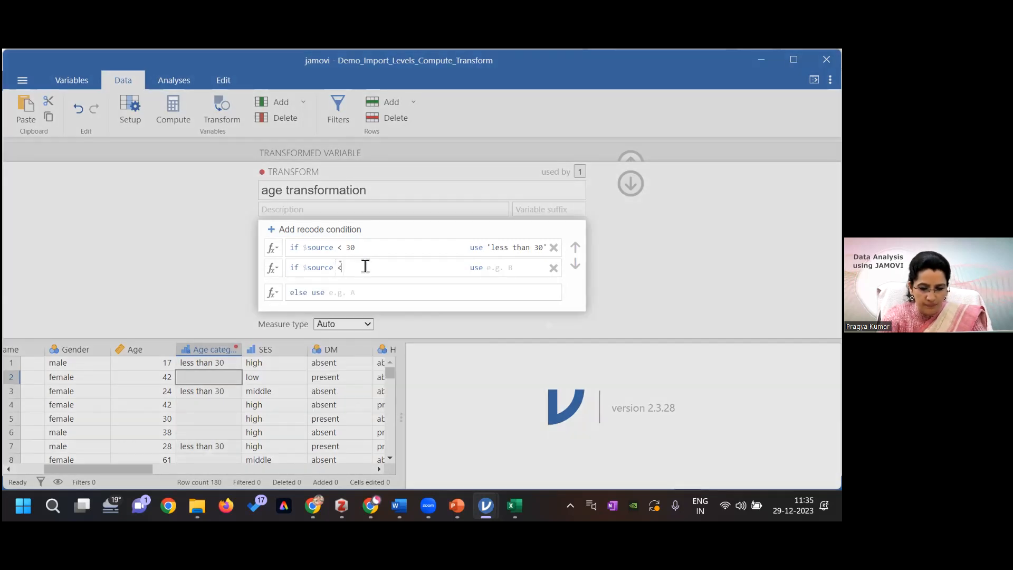
key(Tab)
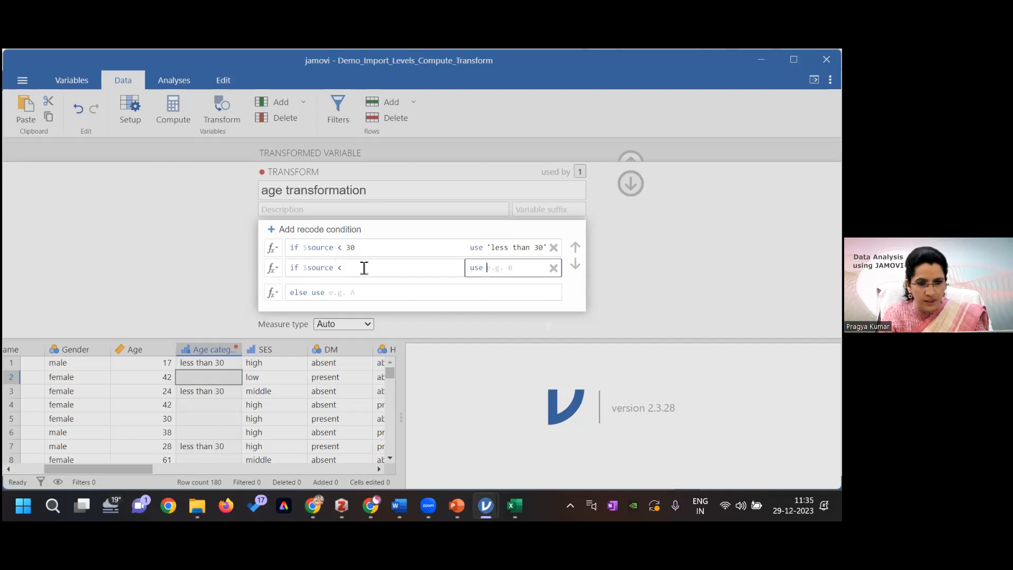
click(367, 270)
text(60)
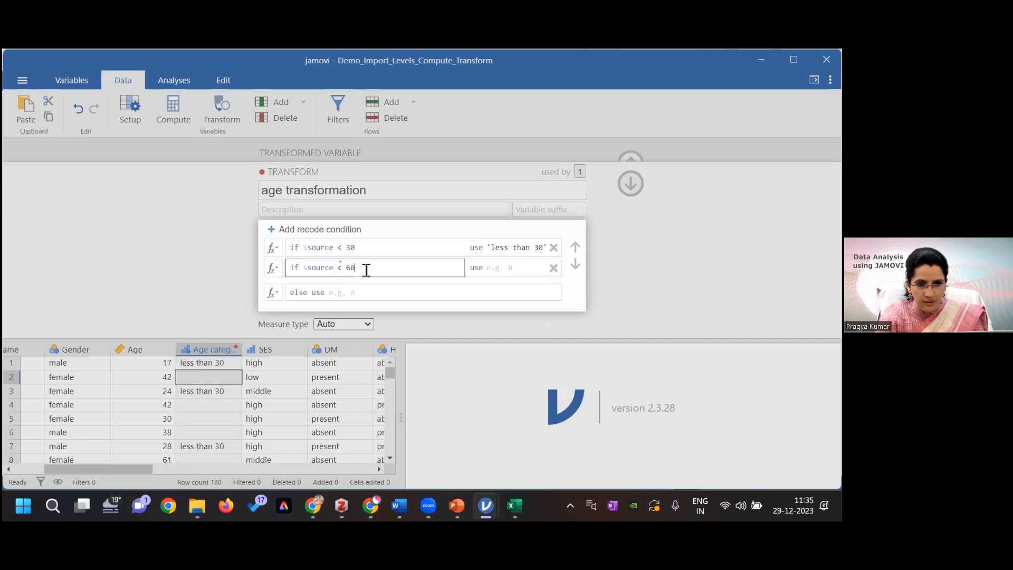
click(511, 270)
text(')
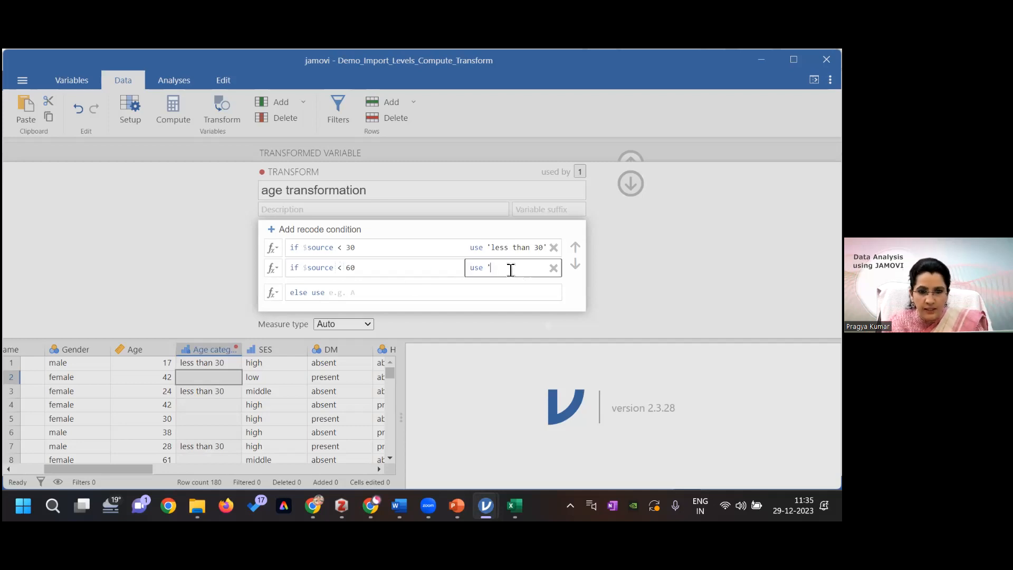
text(30-6)
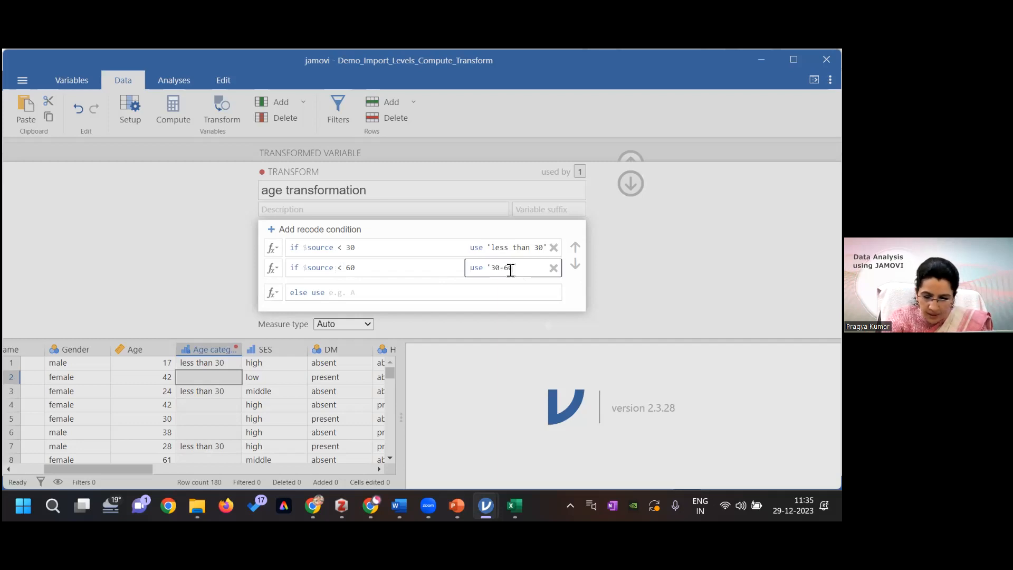
text(0')
Enter 'more than 60' in single quotes as the else result and apply the age transformation.
click(347, 294)
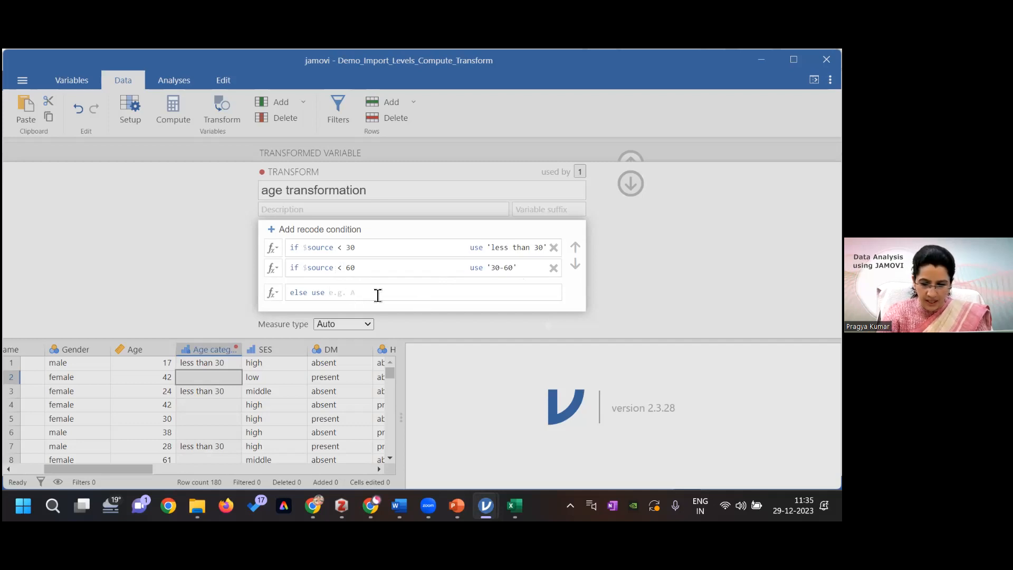
text(')
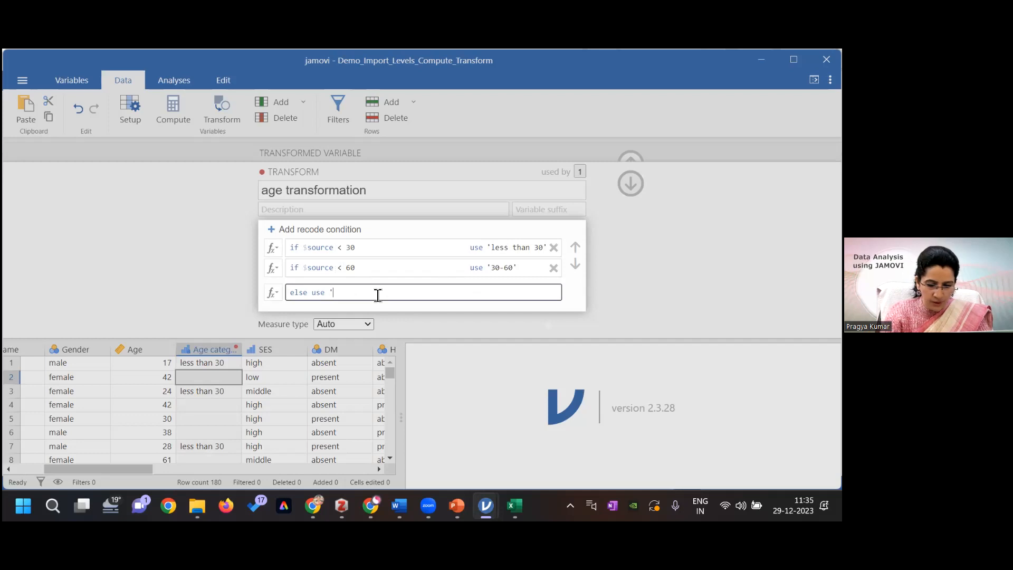
text(more )
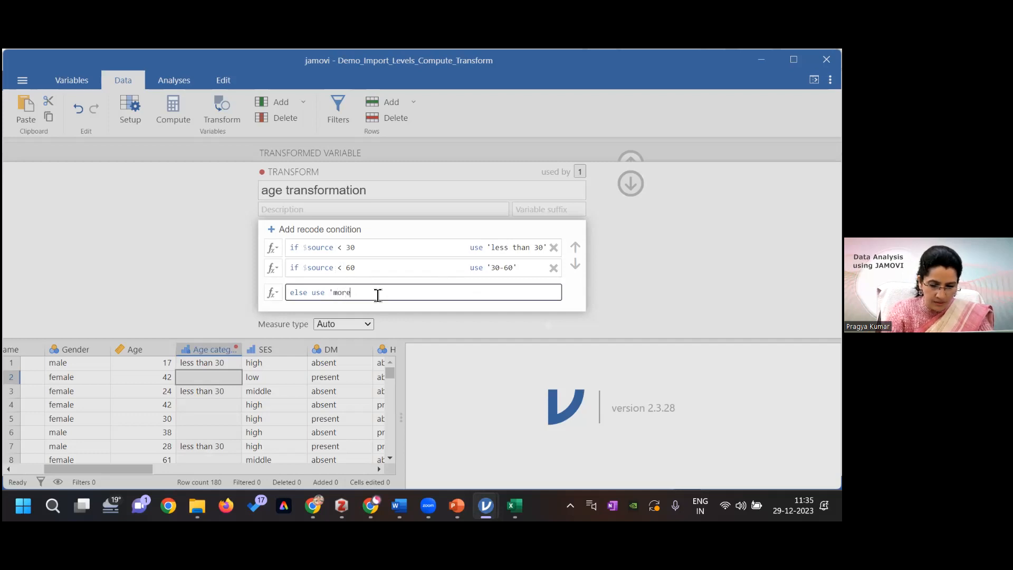
text(than)
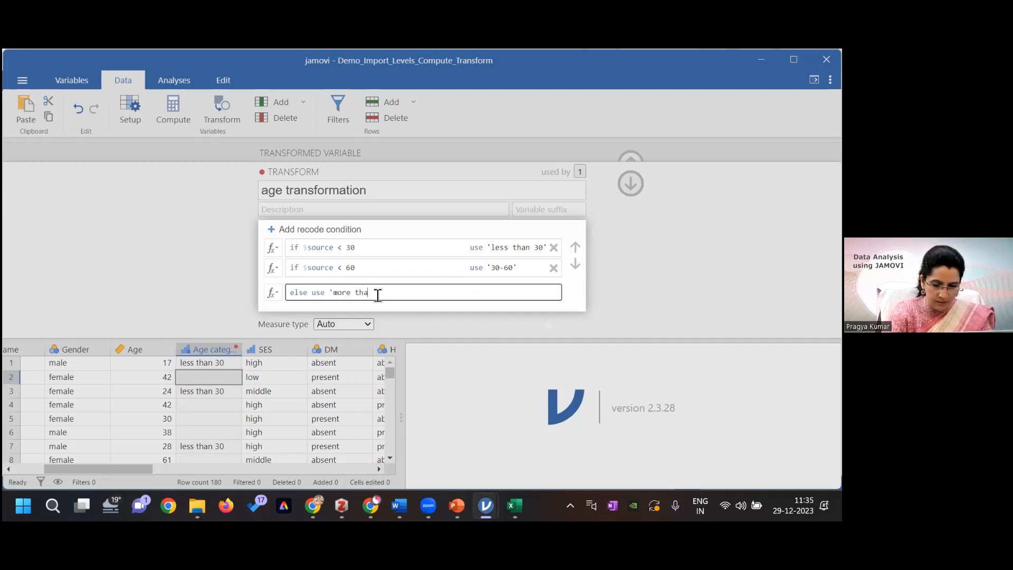
text(60)
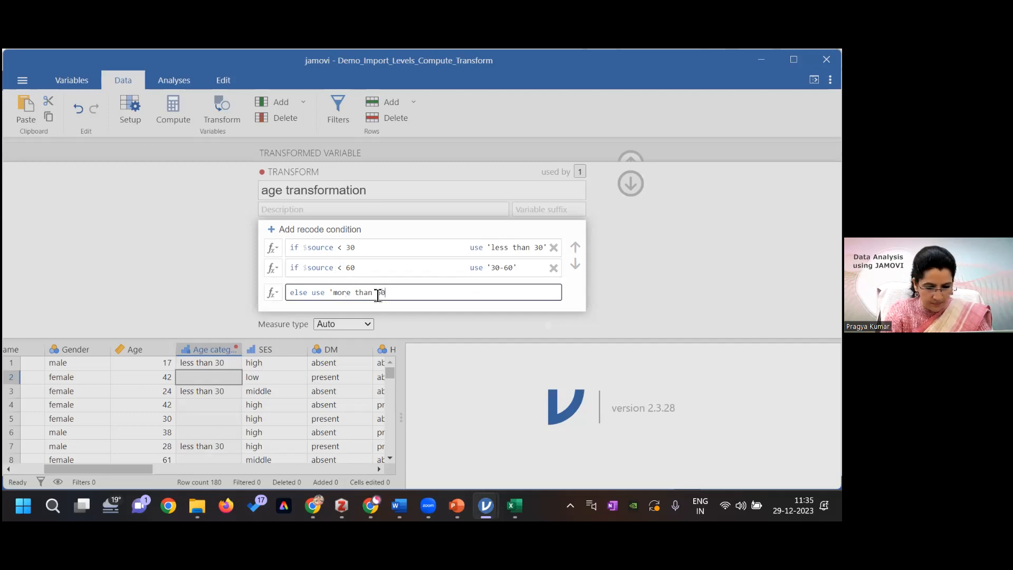
text(')
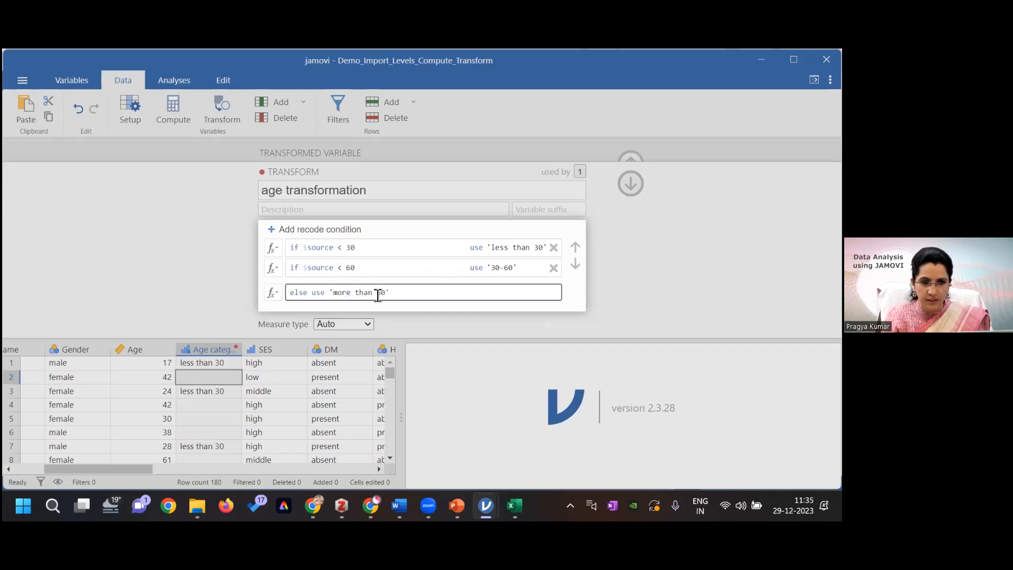
click(640, 280)
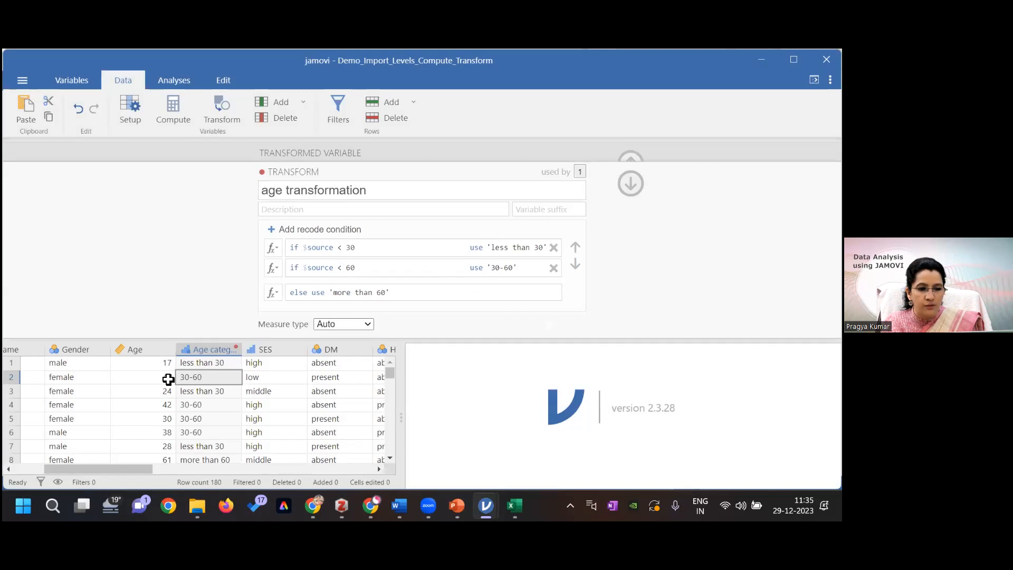
Review the source < 60 condition, and close the age transformation and Age category editors to return to the full data sheet.
click(371, 270)
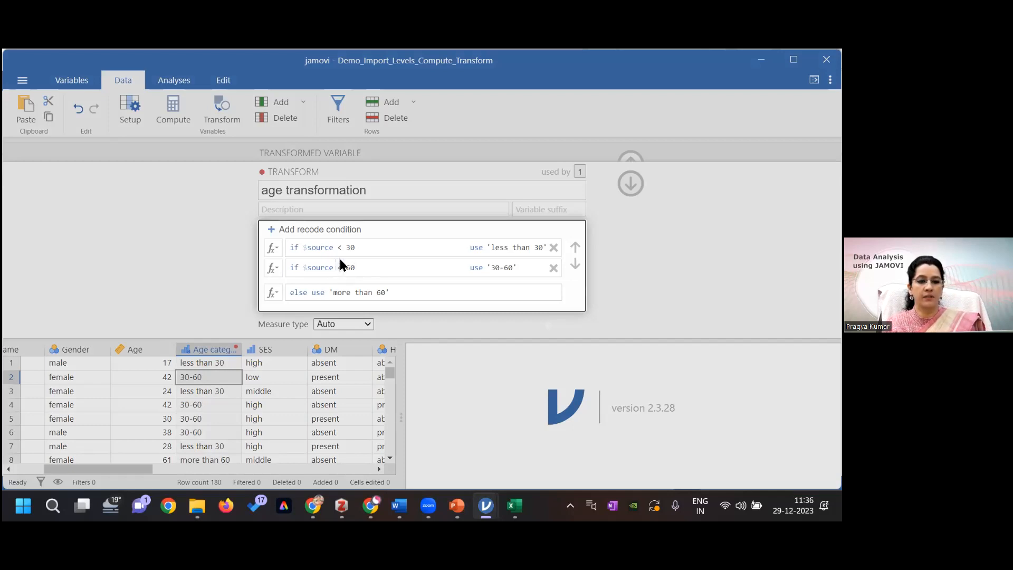
click(369, 270)
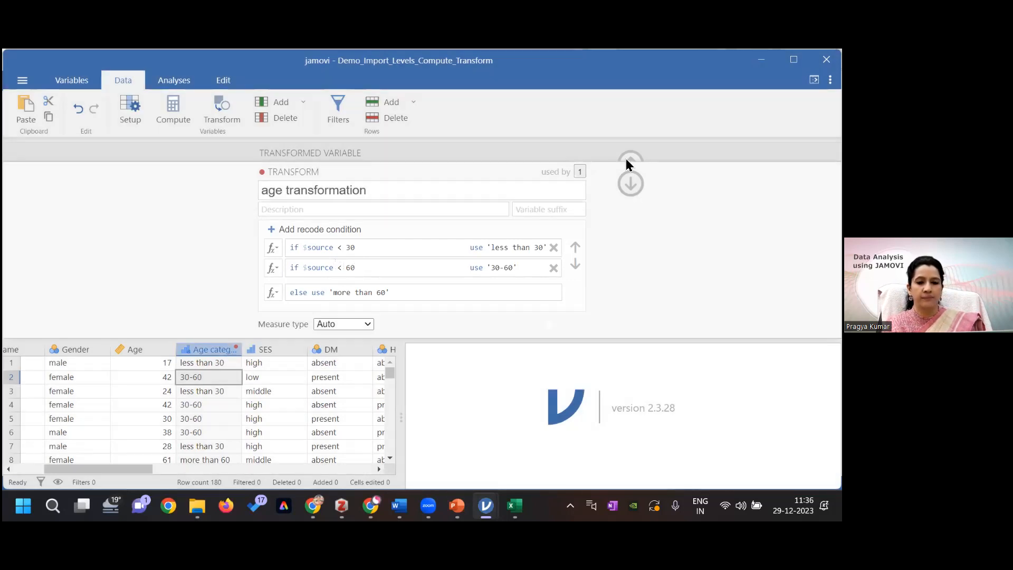
click(629, 184)
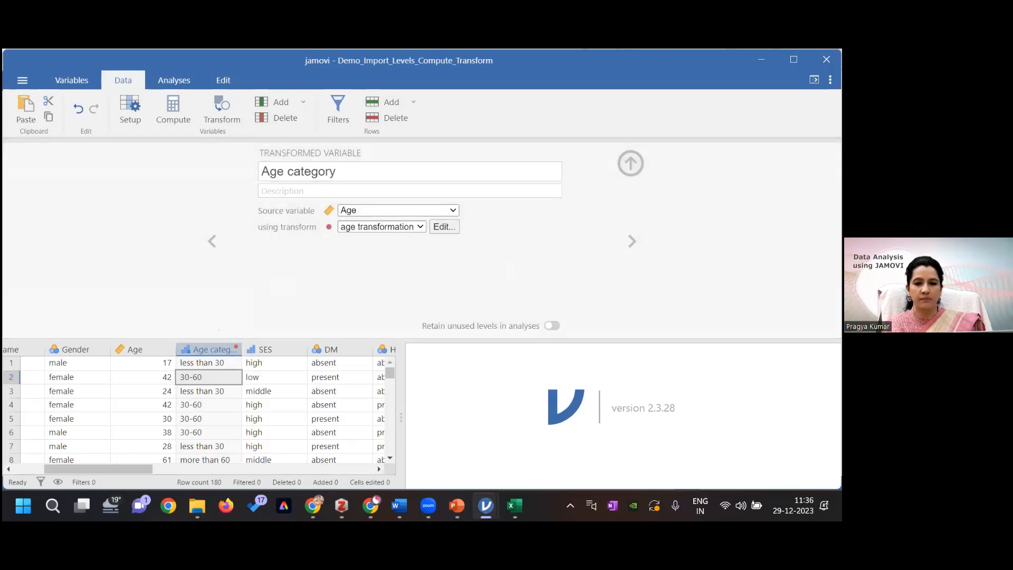
click(630, 163)
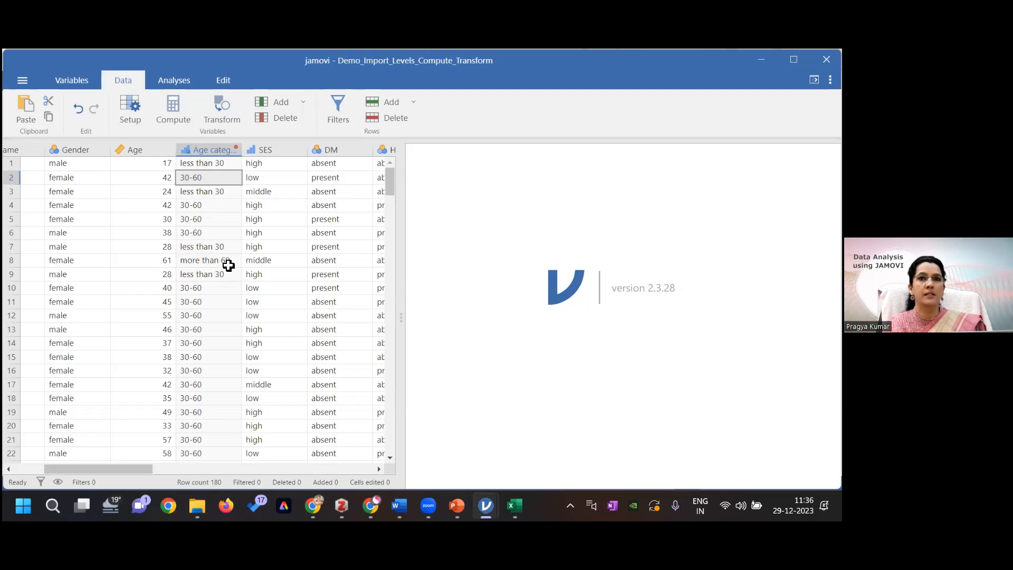
Open the age transformation used by the Age category variable for editing.
drag(168, 245, 198, 248)
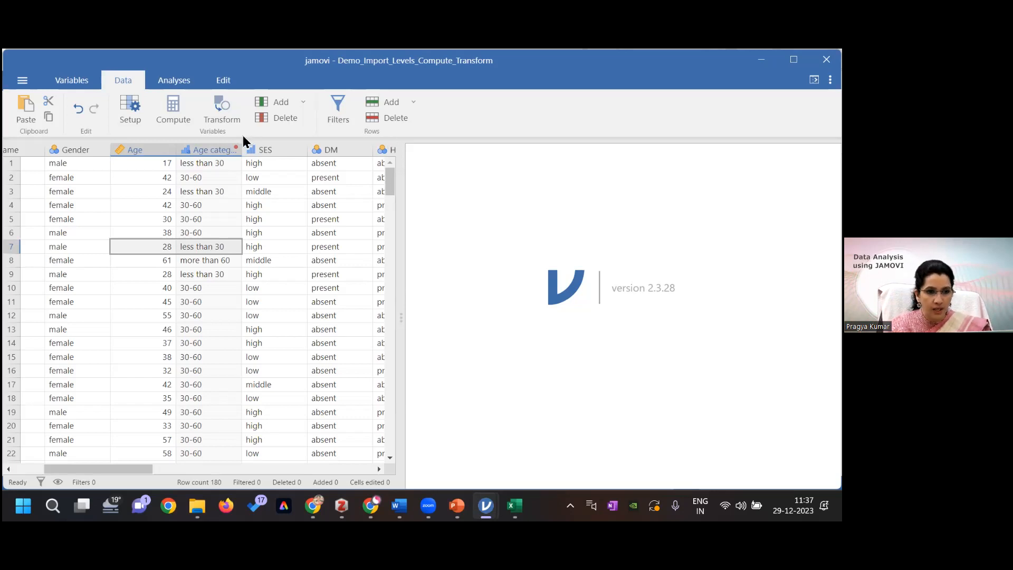
double_click(234, 149)
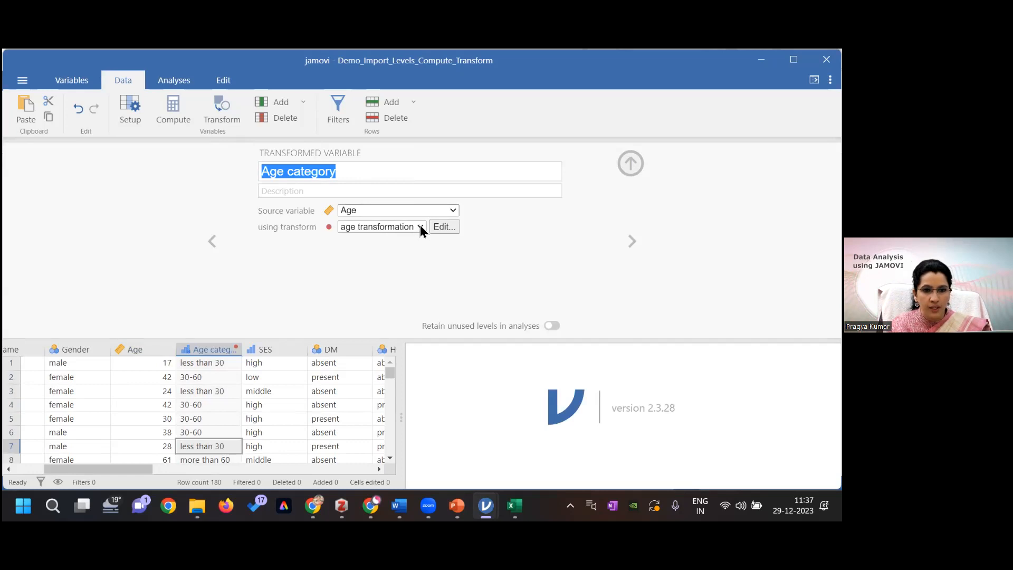
click(442, 227)
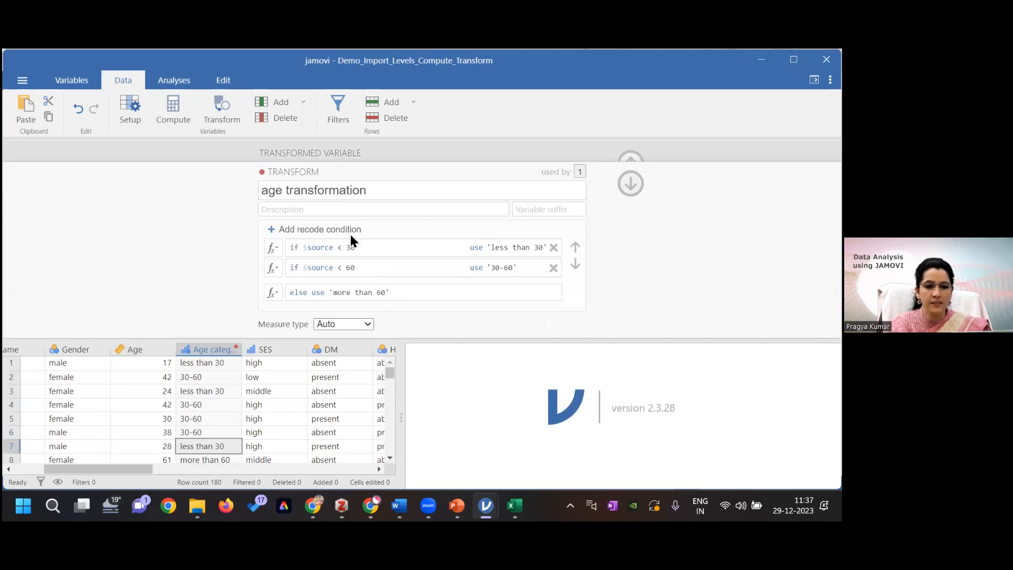
Reword the else result of the age transformation to 'more or equal to 60' and apply it.
click(356, 293)
text(or e)
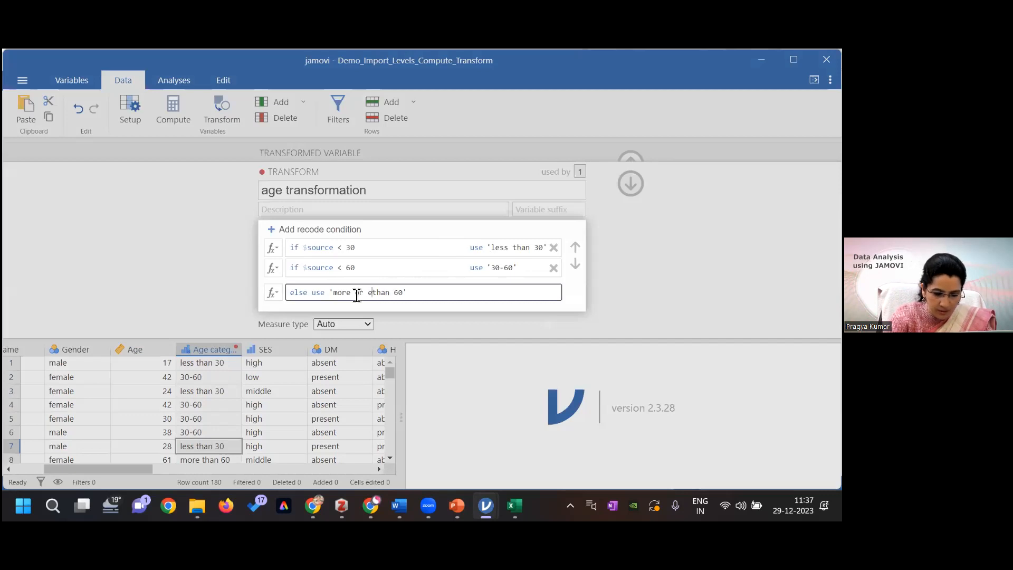
text(qual to)
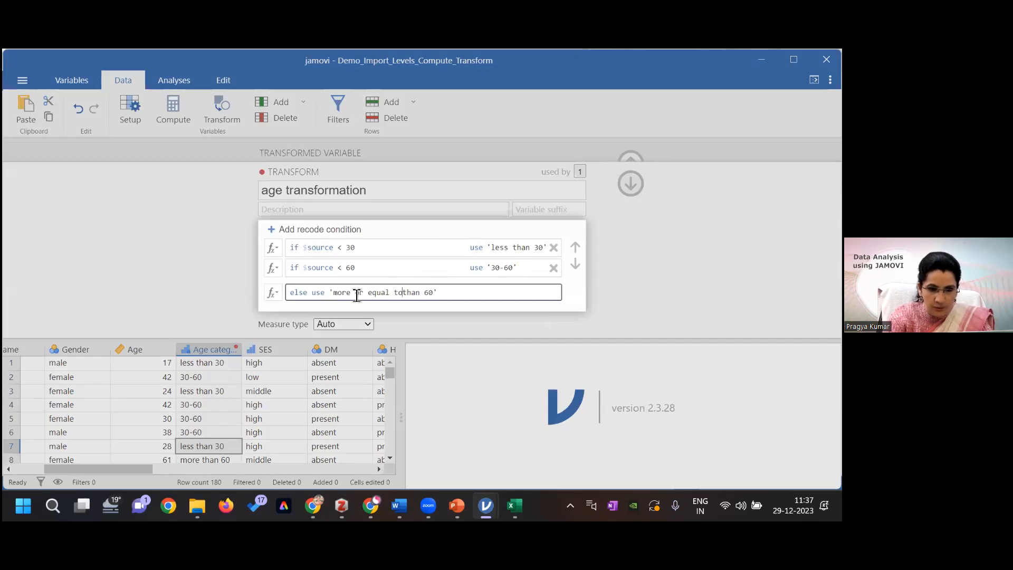
key(Delete)
key(Delete)
key(Delete)
key(Delete)
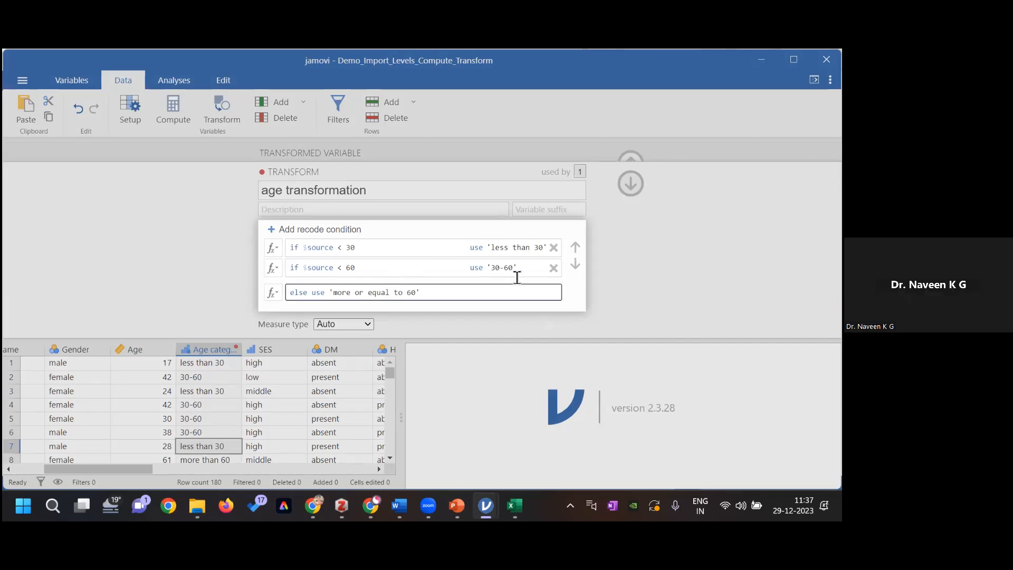
click(647, 304)
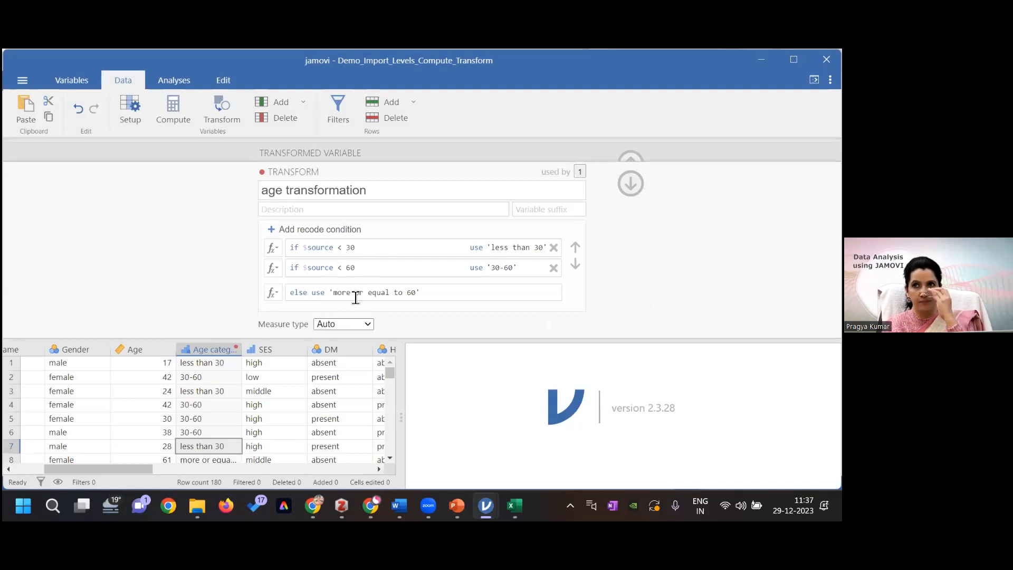
Change the second recode condition to source <= 60, removing the leftover < operator, and apply it.
click(341, 268)
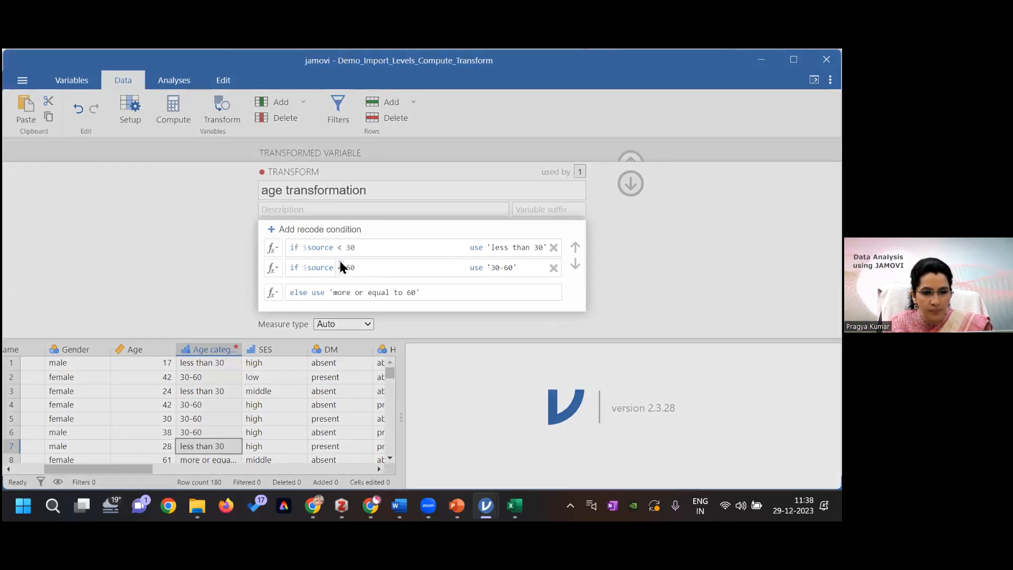
double_click(341, 268)
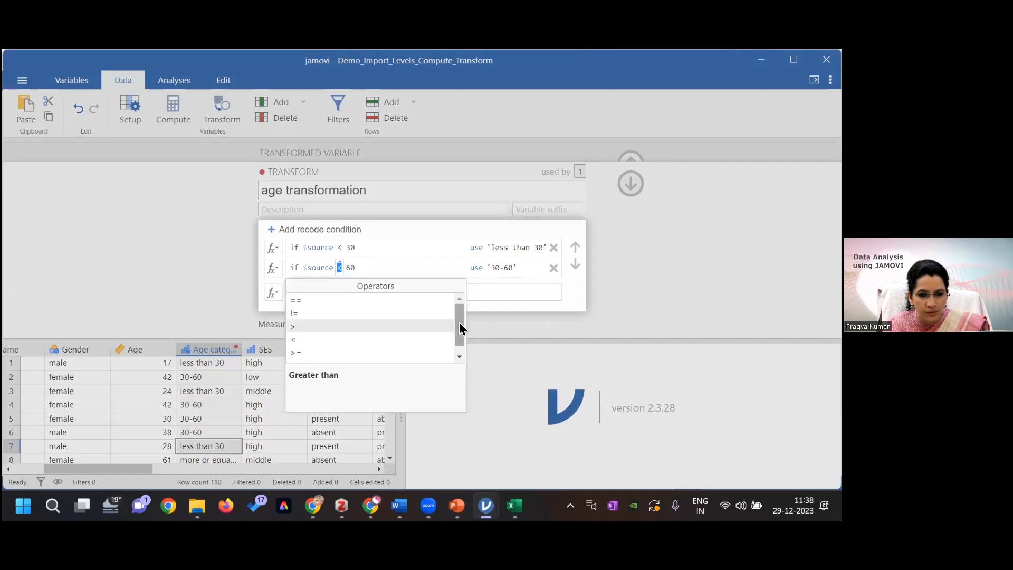
drag(459, 332, 394, 343)
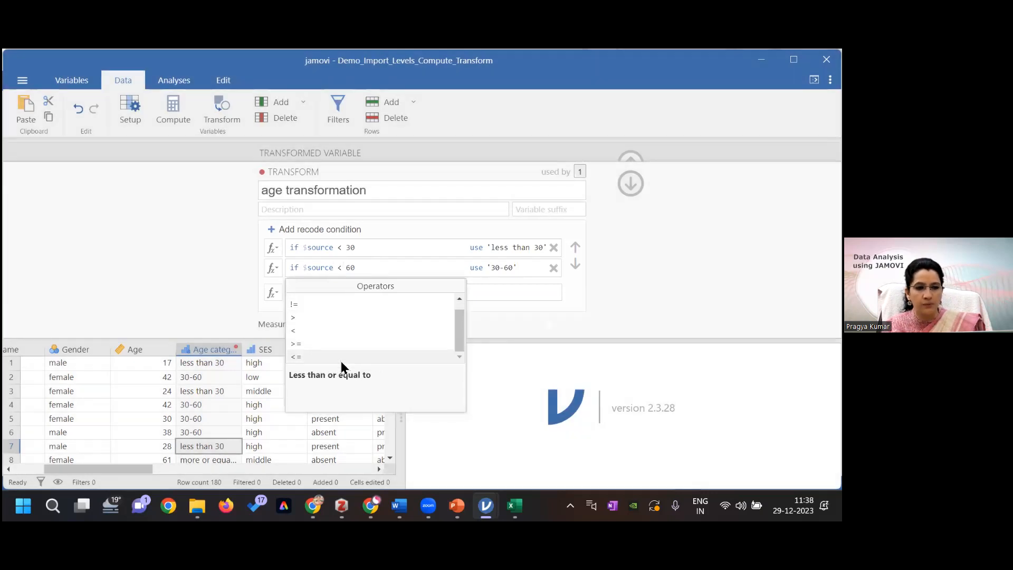
click(342, 361)
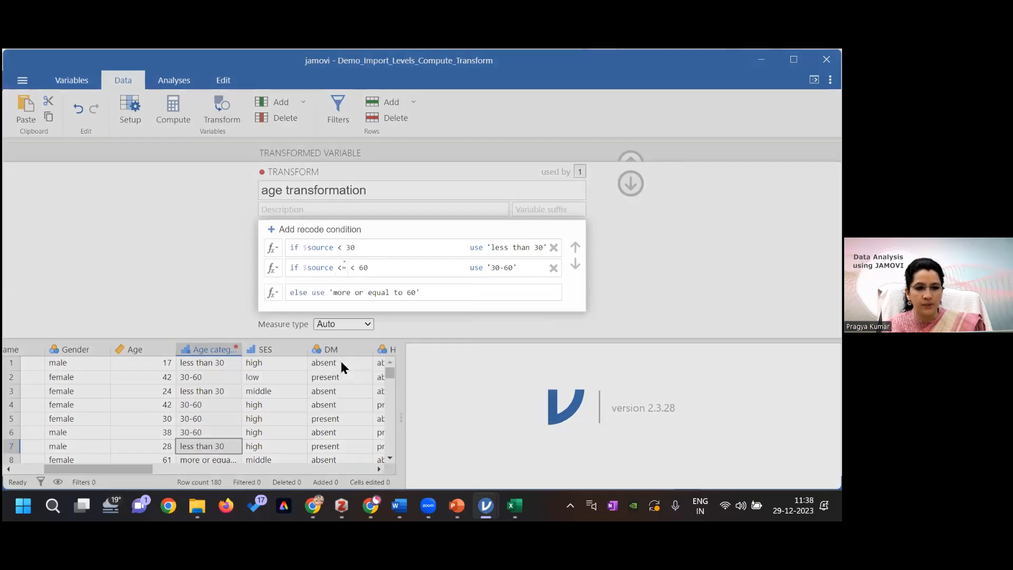
click(361, 268)
key(BackSpace)
key(BackSpace)
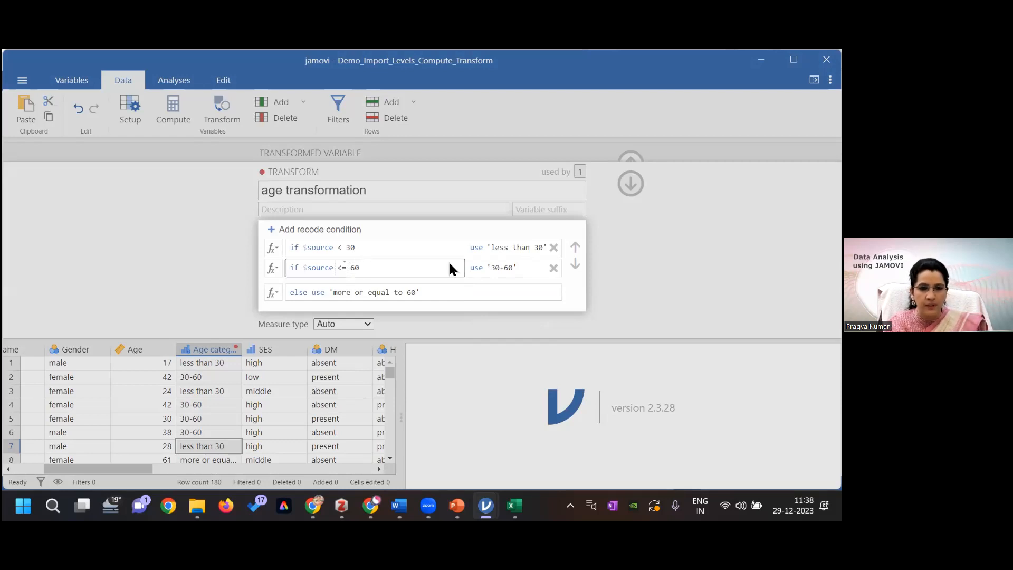
click(648, 284)
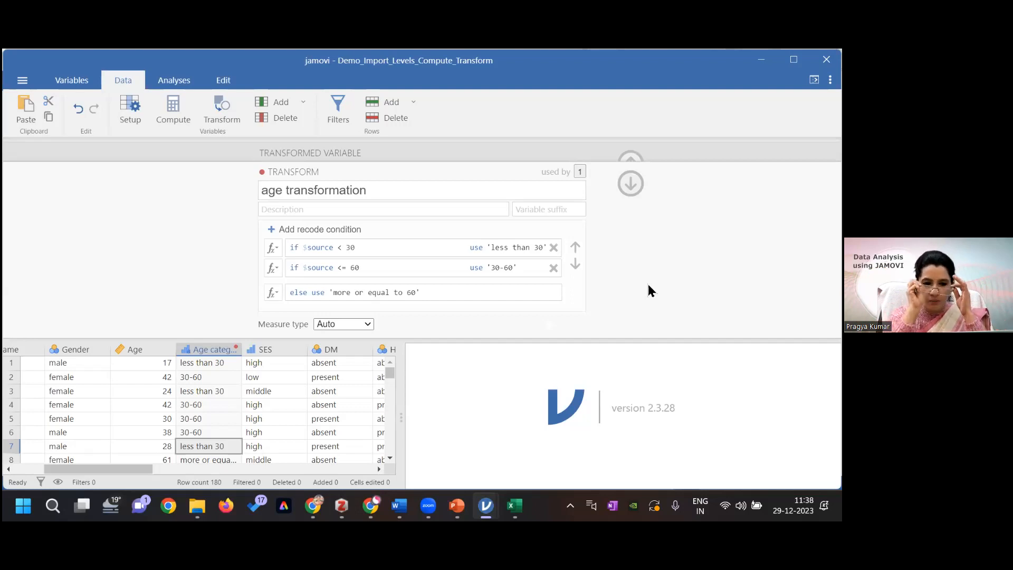
Reword the else result of the age transformation to 'more than 60'.
click(390, 292)
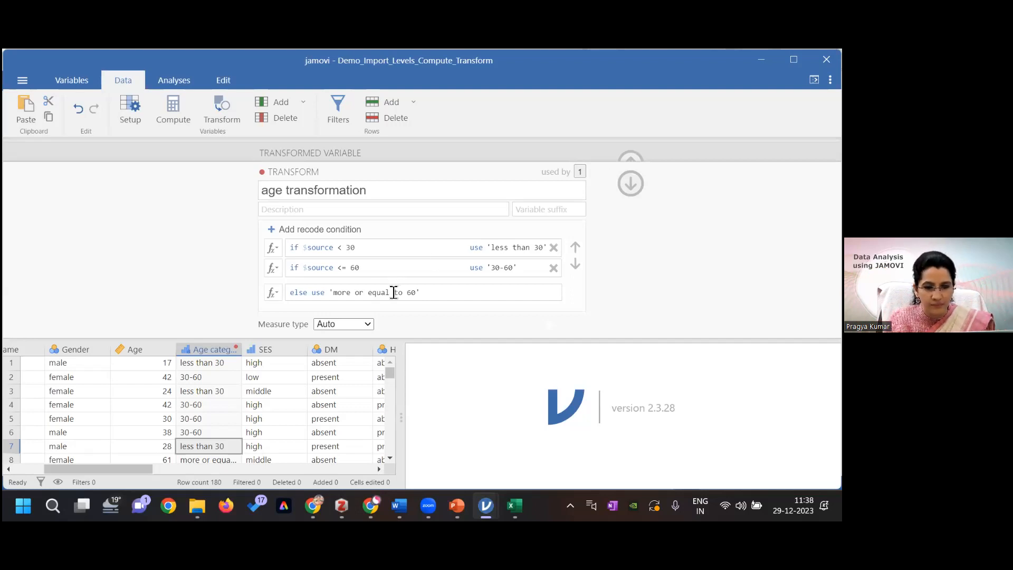
key(BackSpace)
key(BackSpace)
key(BackSpace)
key(BackSpace)
key(BackSpace)
key(BackSpace)
key(BackSpace)
key(BackSpace)
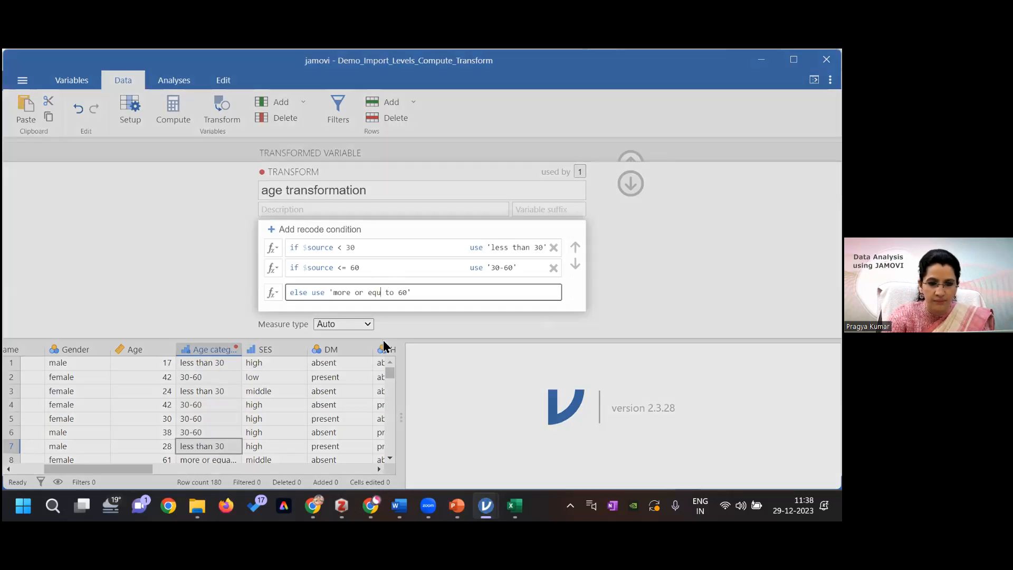
text(than)
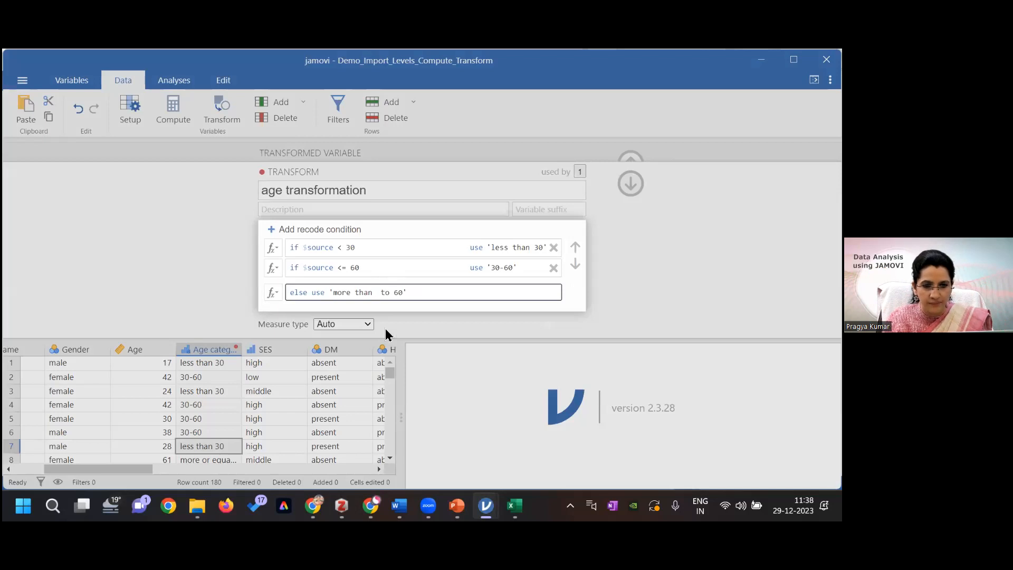
click(391, 292)
key(BackSpace)
key(BackSpace)
key(BackSpace)
key(BackSpace)
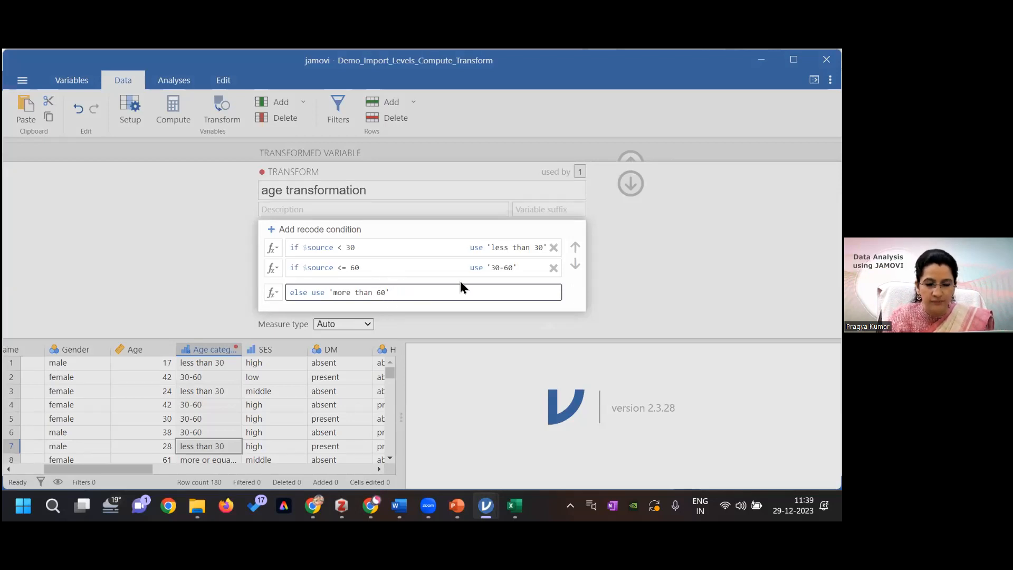
click(532, 292)
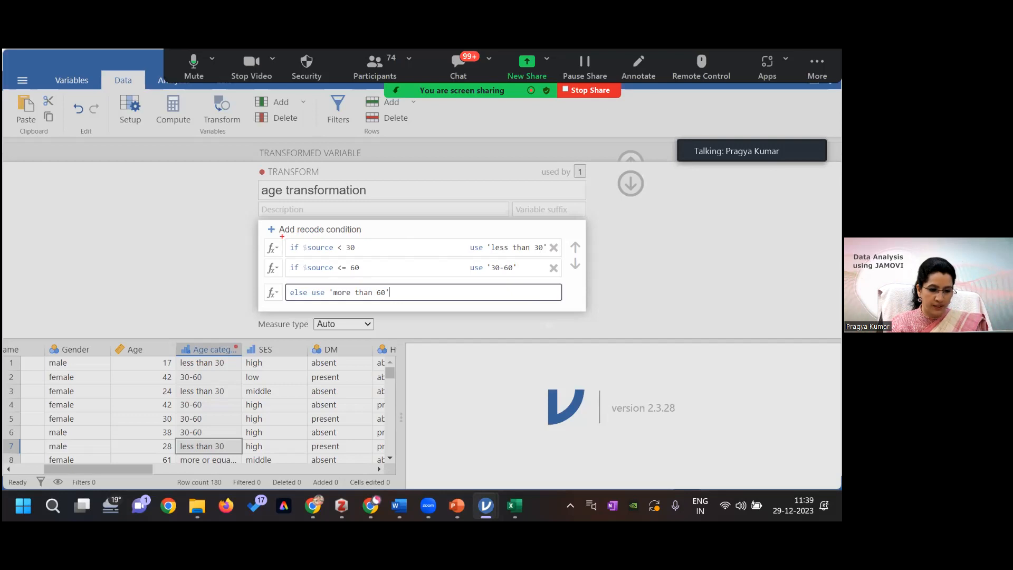
Close the age transformation and Age category editors, and compare the ages with their assigned categories down the data sheet.
mouse_move(282, 236)
mouse_down()
mouse_move(323, 279)
mouse_move(380, 278)
mouse_up()
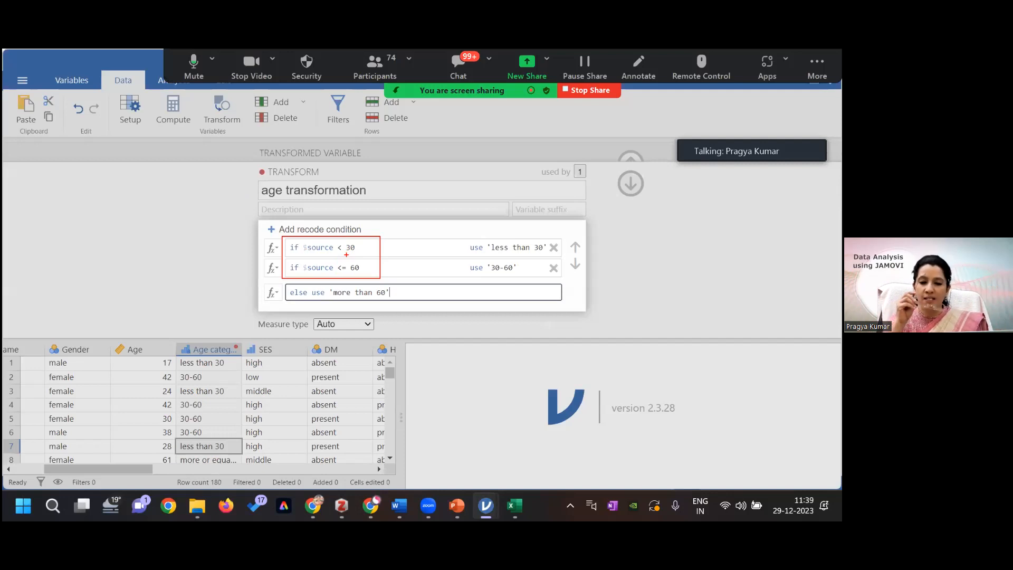
key(Escape)
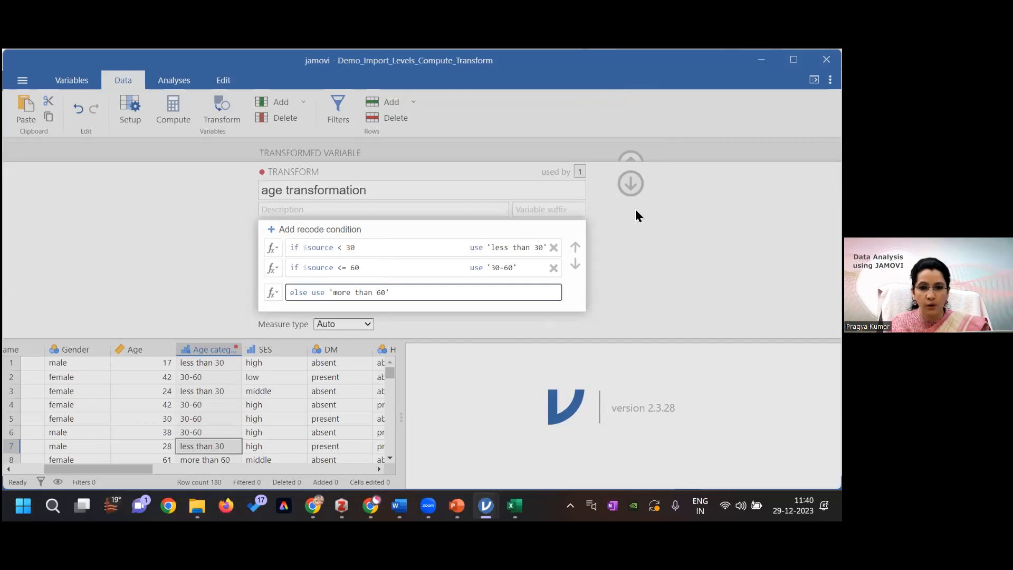
click(632, 183)
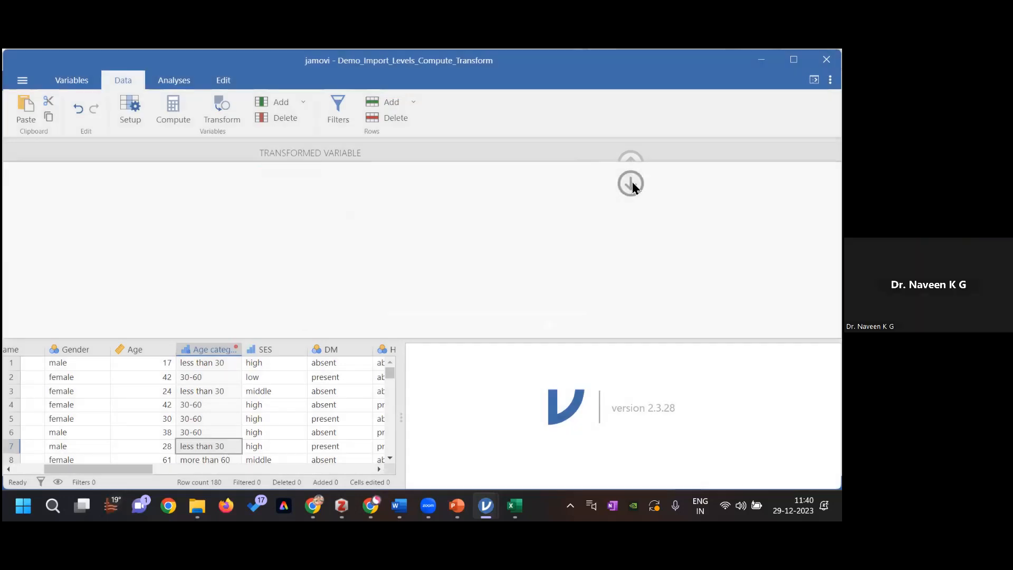
click(630, 164)
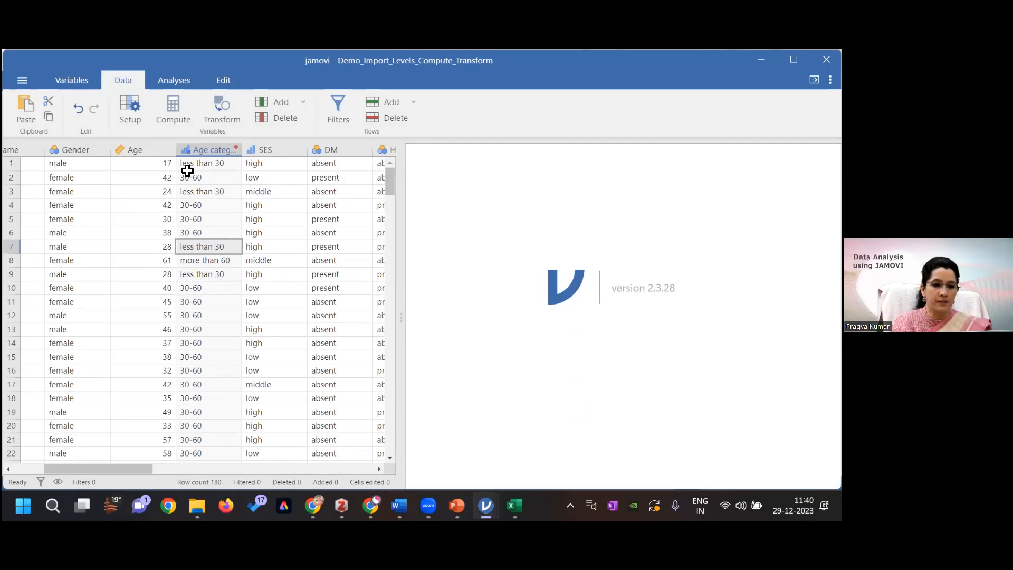
click(154, 166)
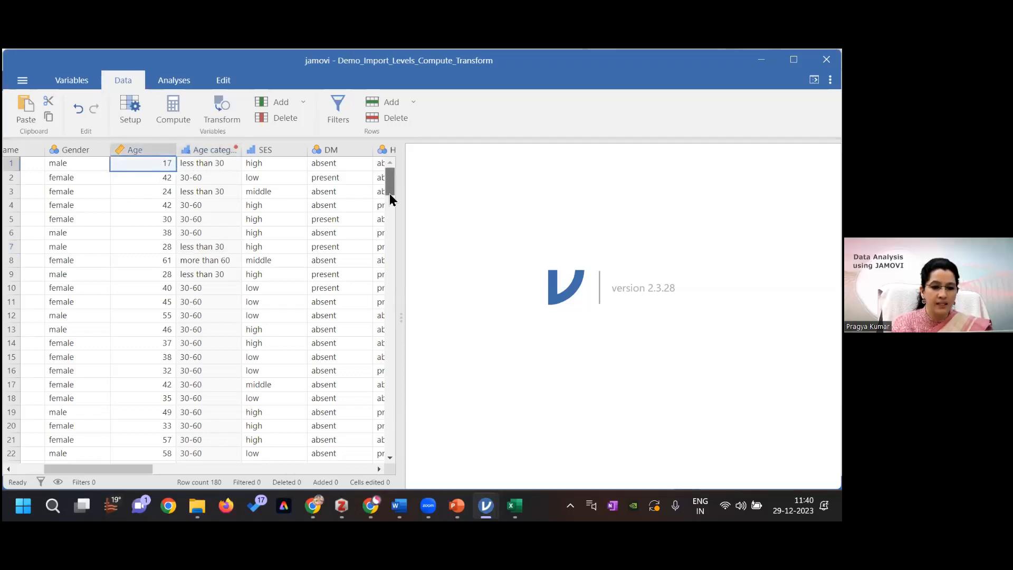
scroll(390, 198, down, 4)
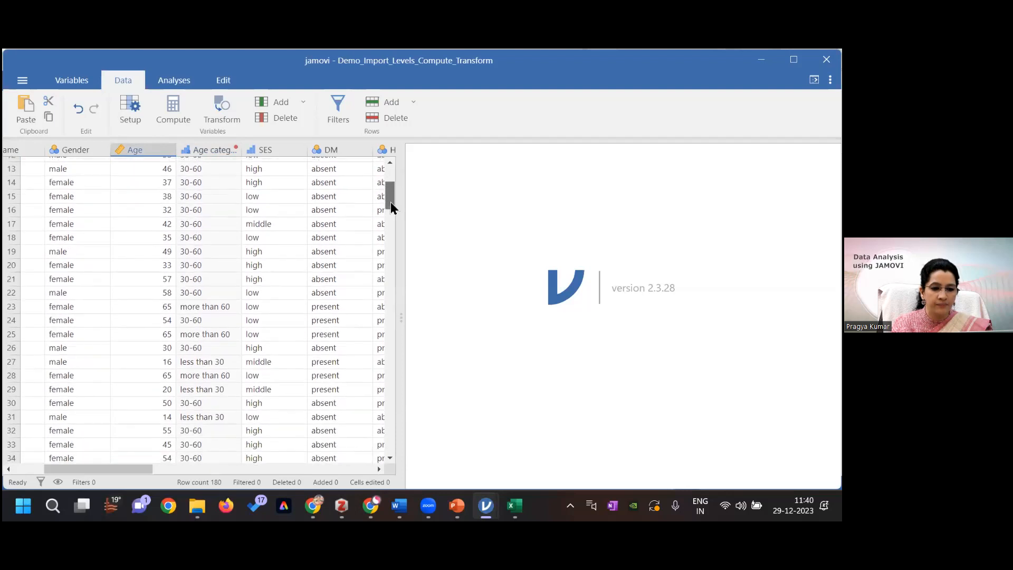
scroll(392, 211, down, 2)
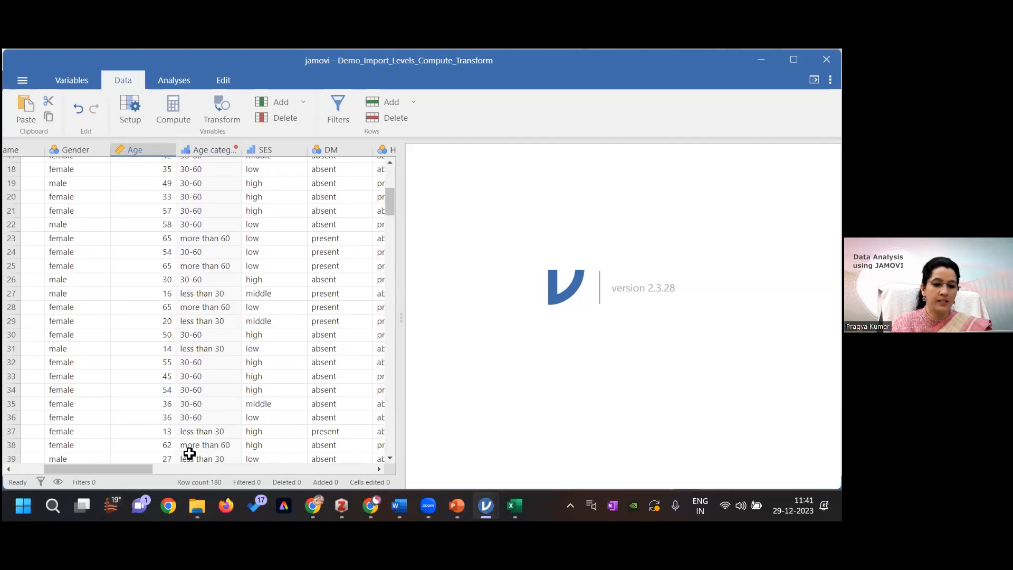
drag(388, 203, 390, 189)
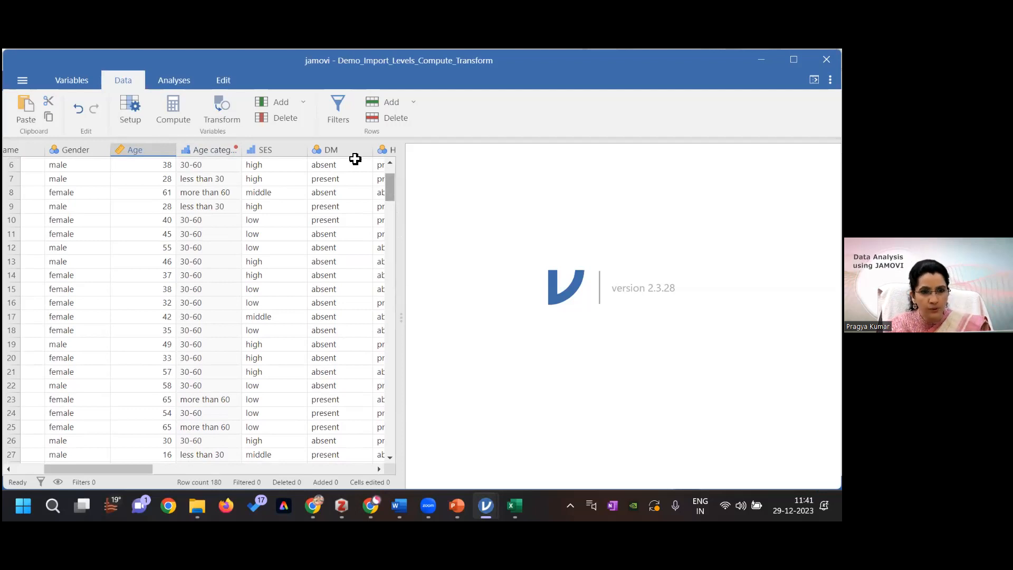
Reopen the age transformation of Age category and change the first recode condition to source <= 30.
double_click(218, 148)
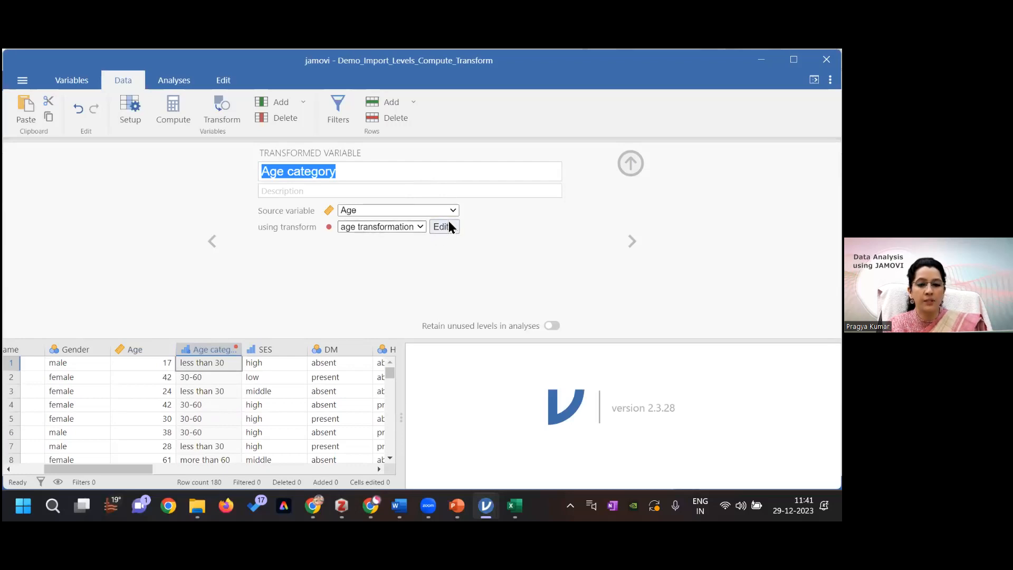
click(442, 227)
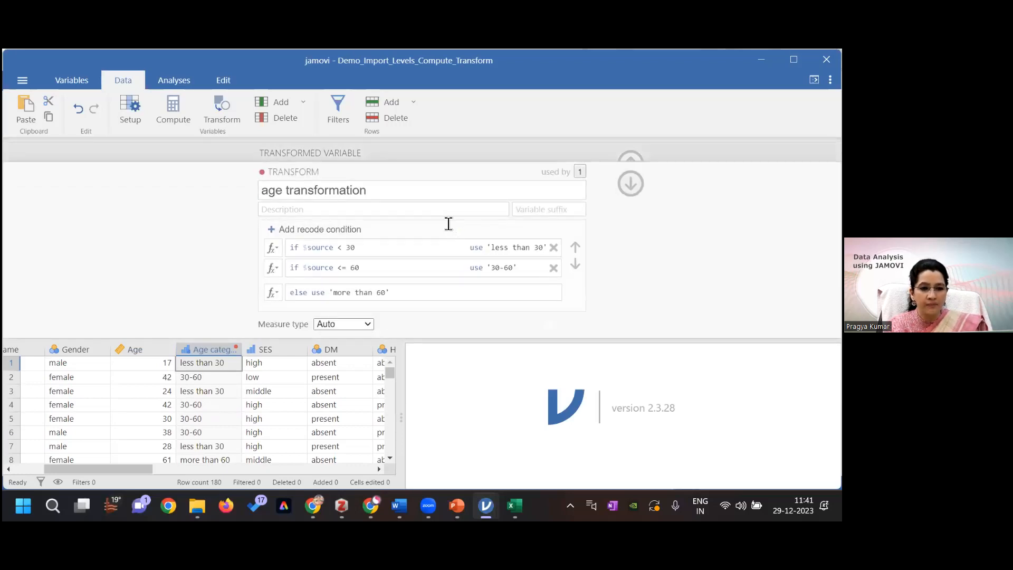
click(340, 247)
double_click(340, 247)
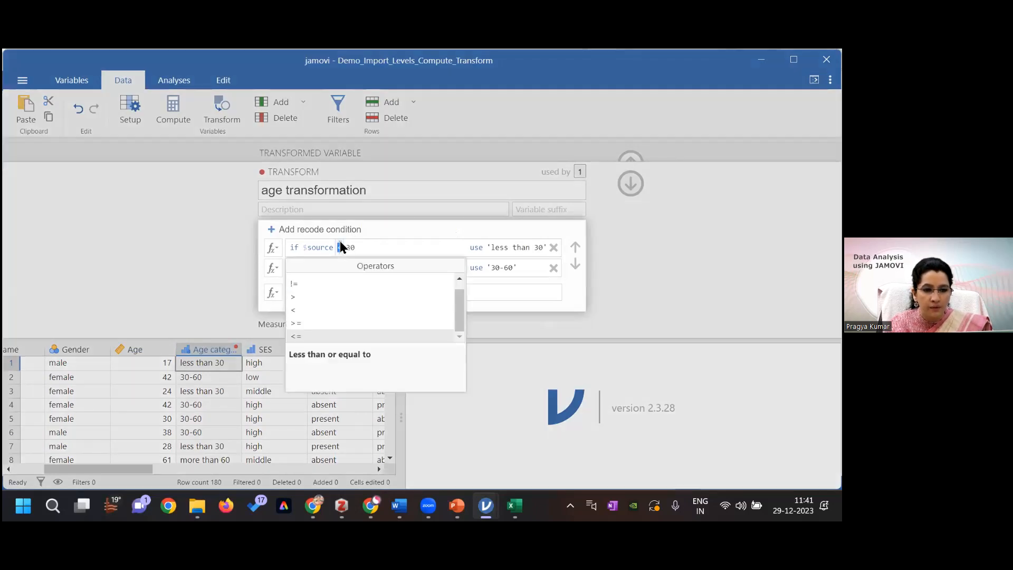
click(308, 337)
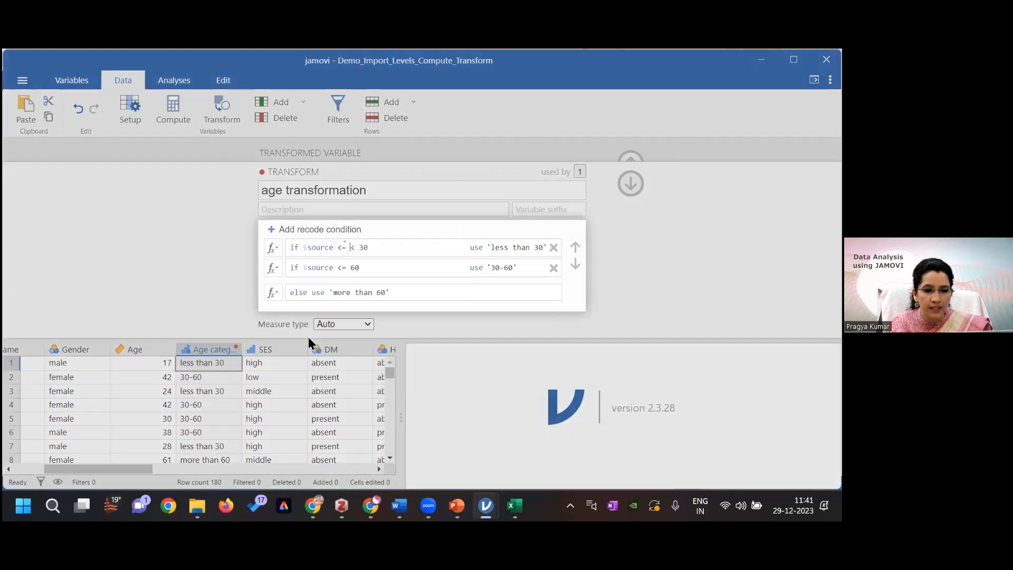
click(361, 248)
key(BackSpace)
key(BackSpace)
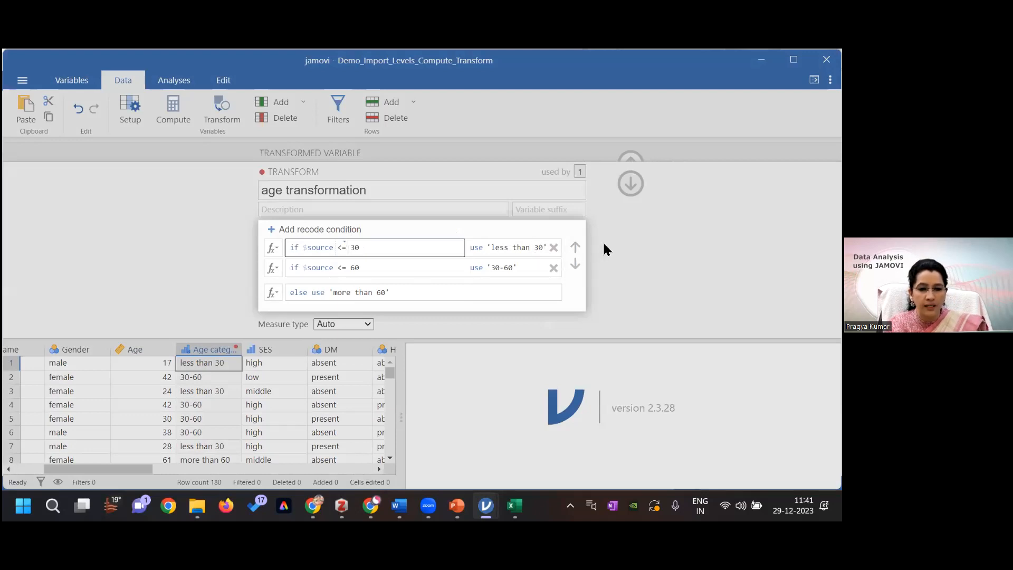
Reword the result of the first recode condition in the age transformation to 'less than or equal to 30'.
click(513, 247)
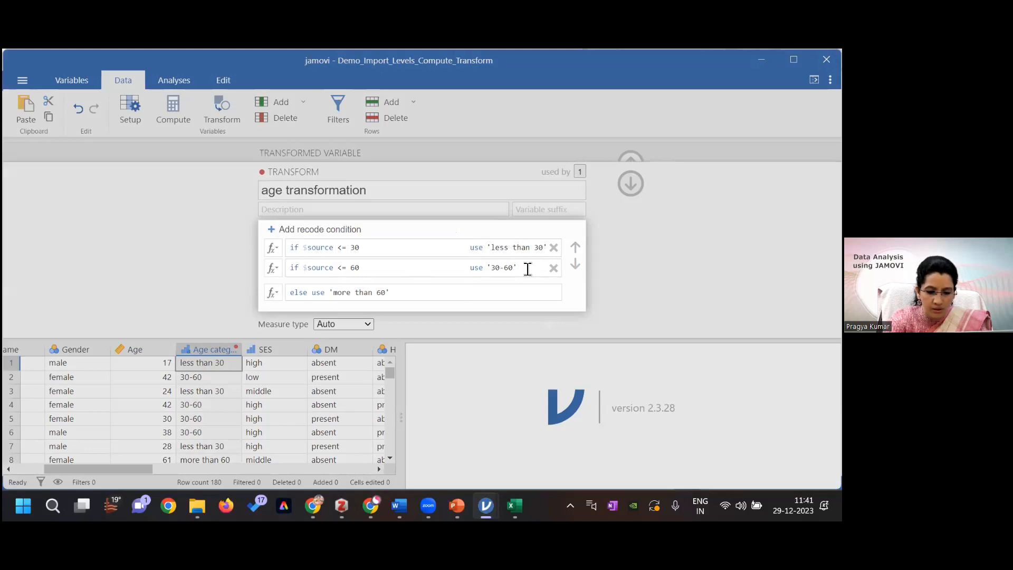
text(o)
key(BackSpace)
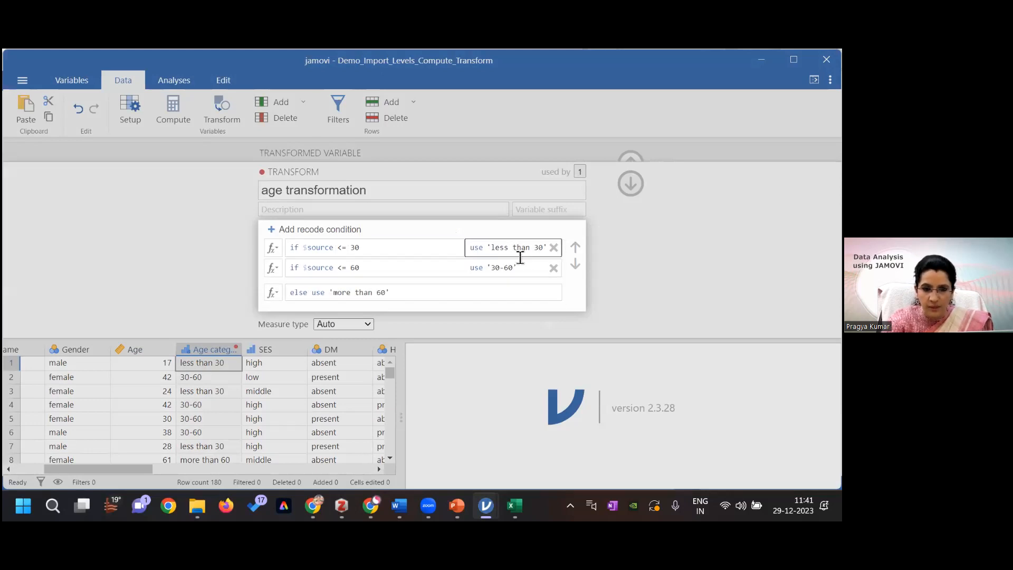
click(532, 251)
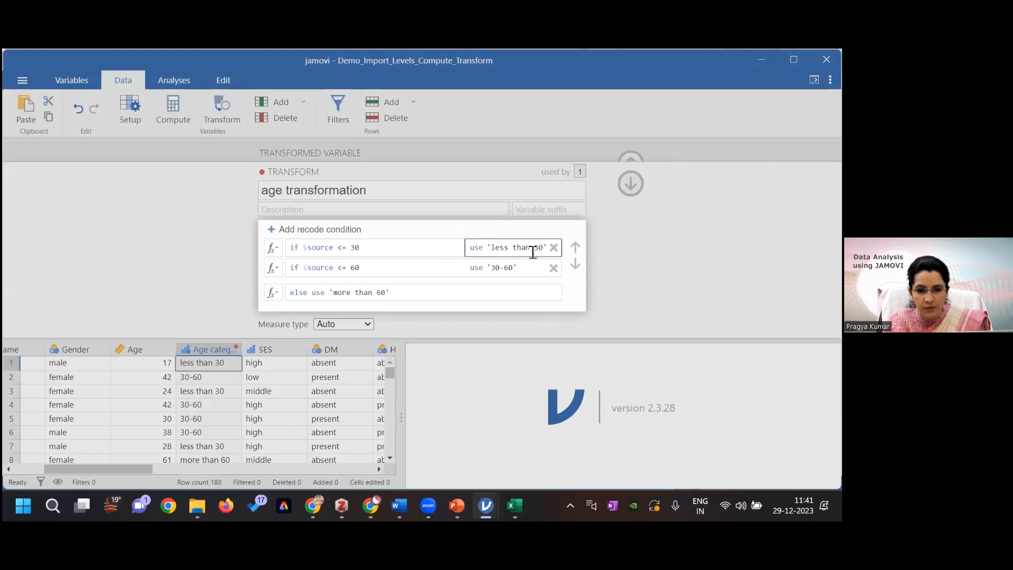
text(or eq)
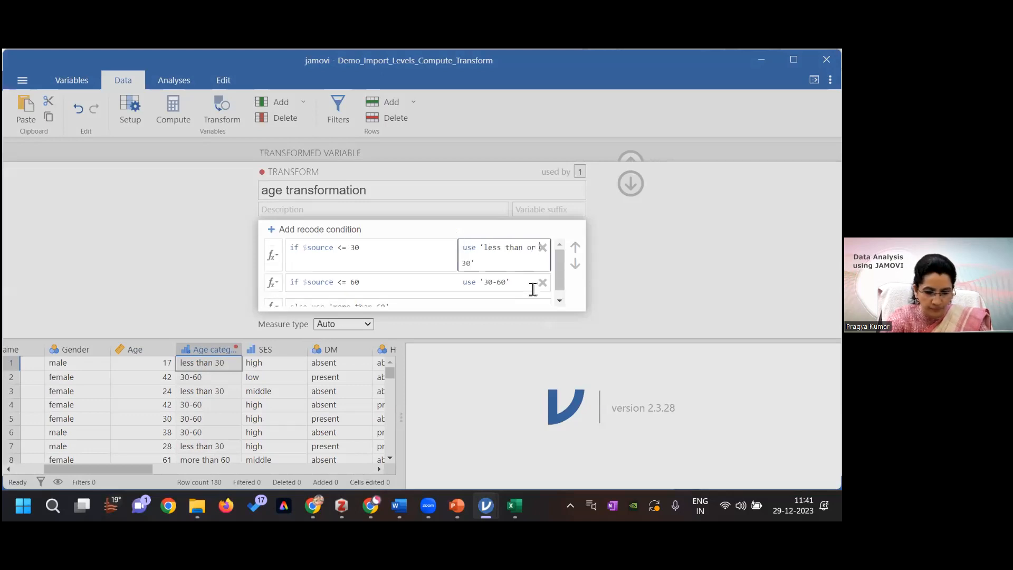
text(ual to)
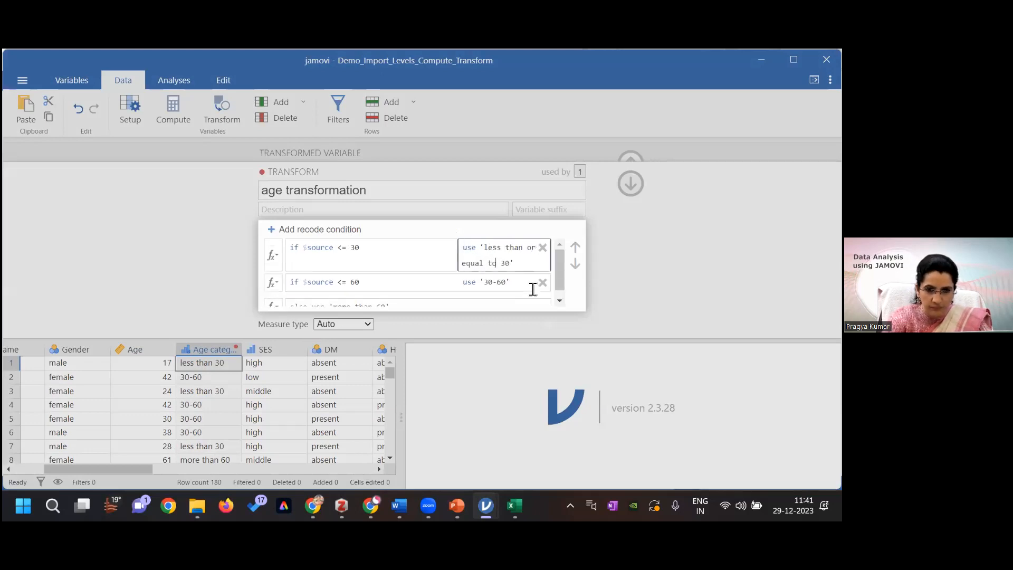
click(630, 275)
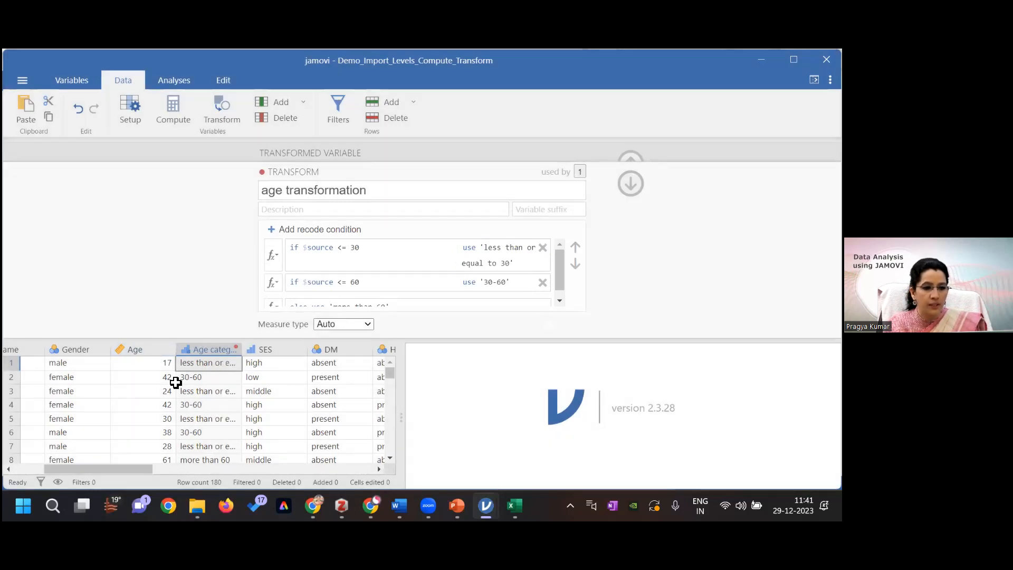
Check the category assigned to age 30 in row 5, and review the Age and Age category variable settings.
click(165, 418)
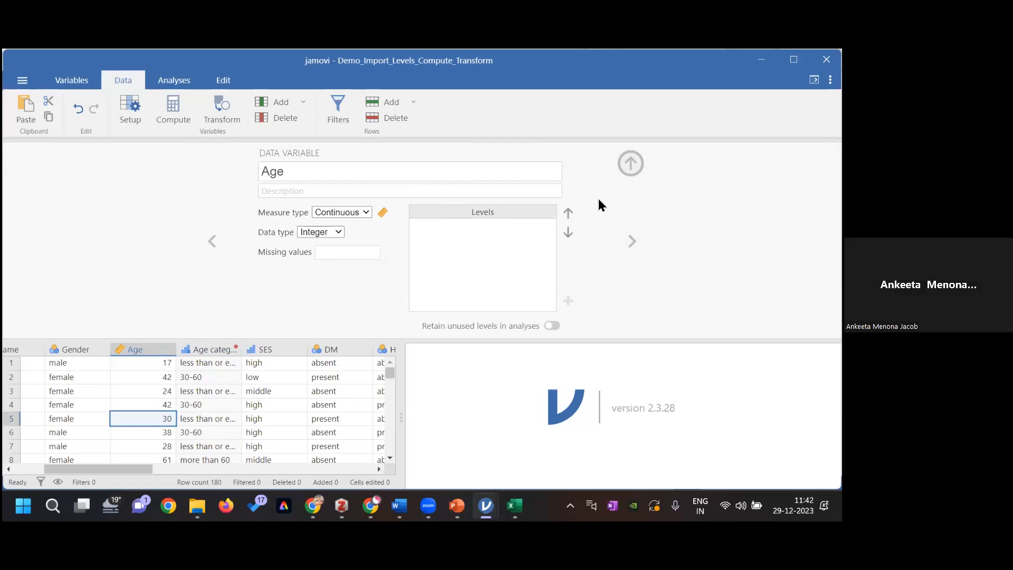
click(632, 163)
click(220, 150)
double_click(221, 150)
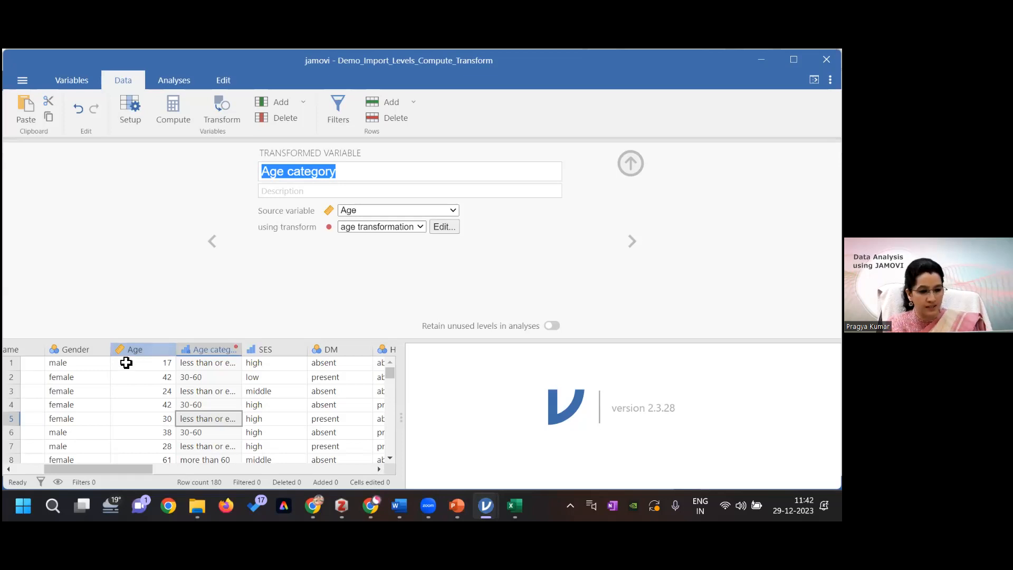
click(633, 167)
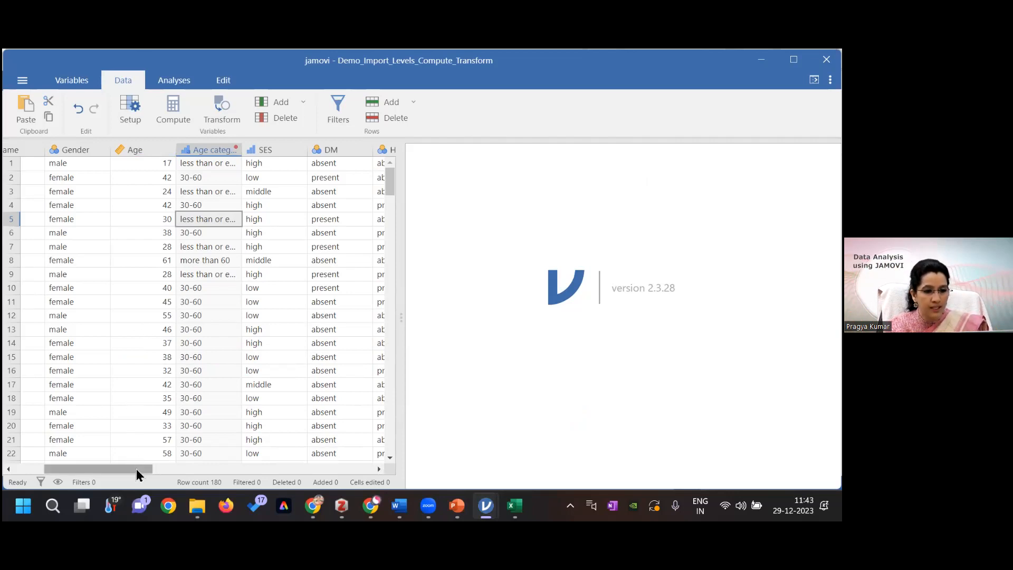
Add a new data variable named 'father age' after the total number of comorbidities column, with measure type Continuous.
drag(179, 468, 296, 459)
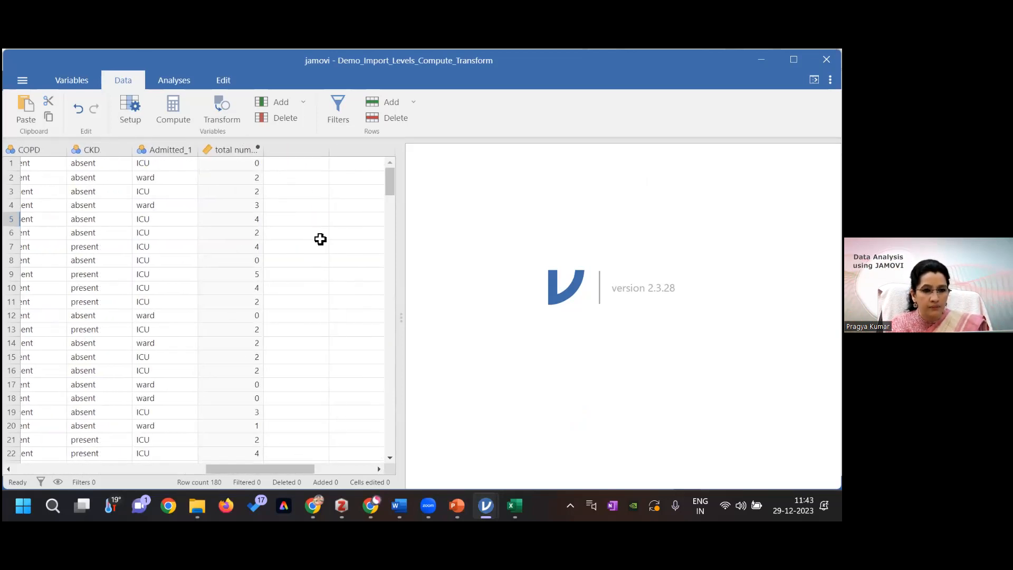
click(61, 469)
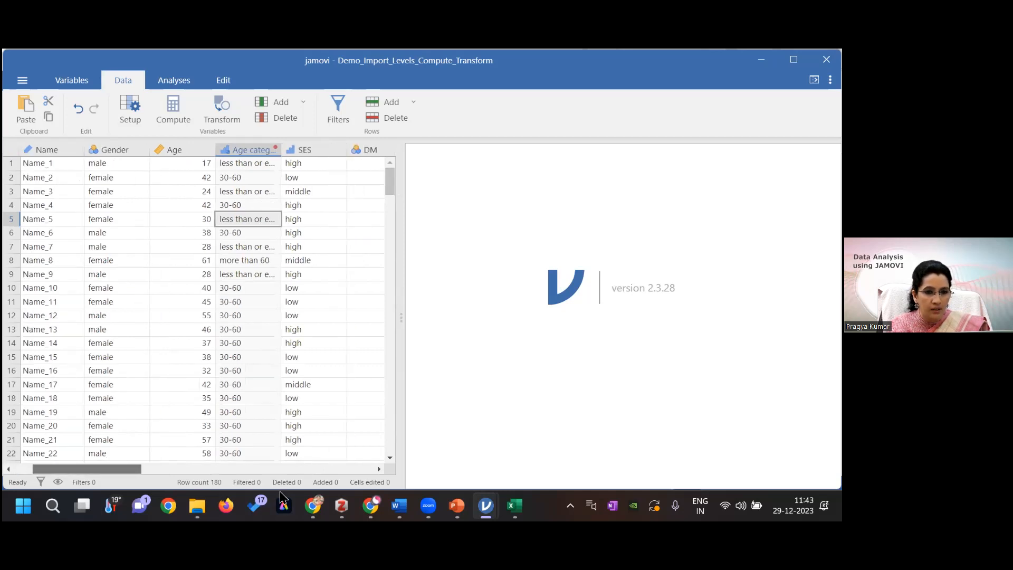
scroll(204, 231, right, 15)
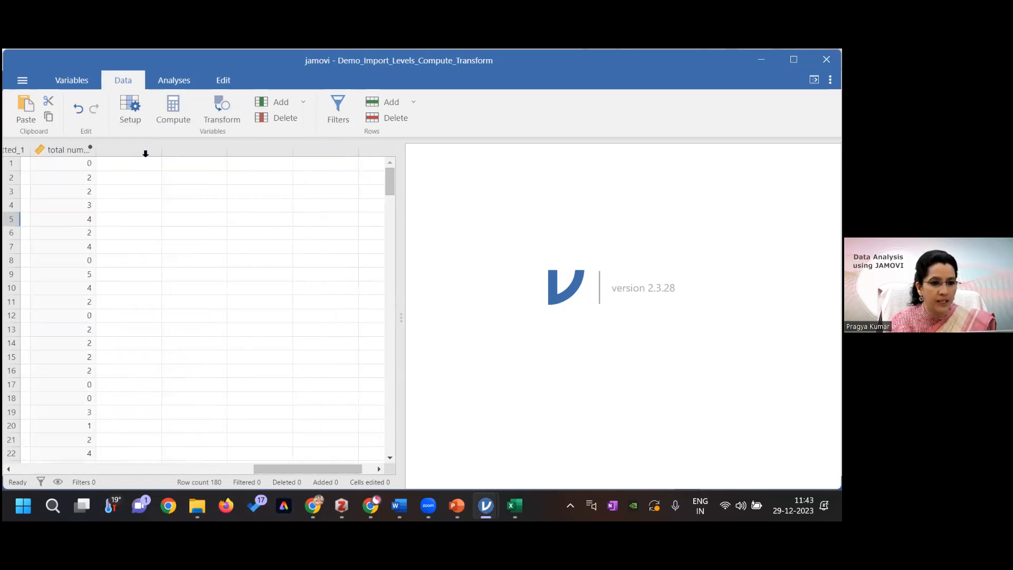
click(143, 152)
double_click(144, 152)
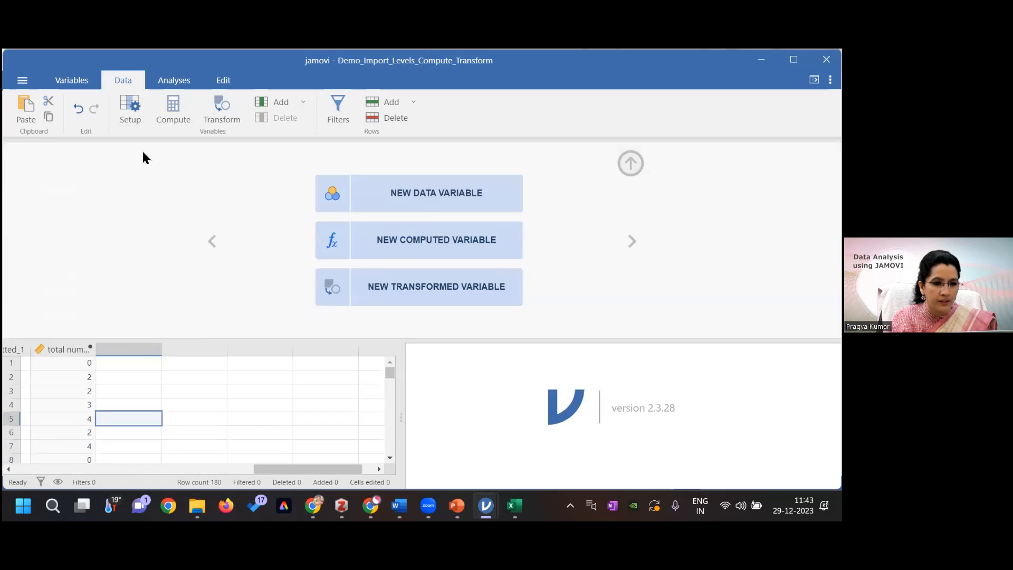
click(396, 195)
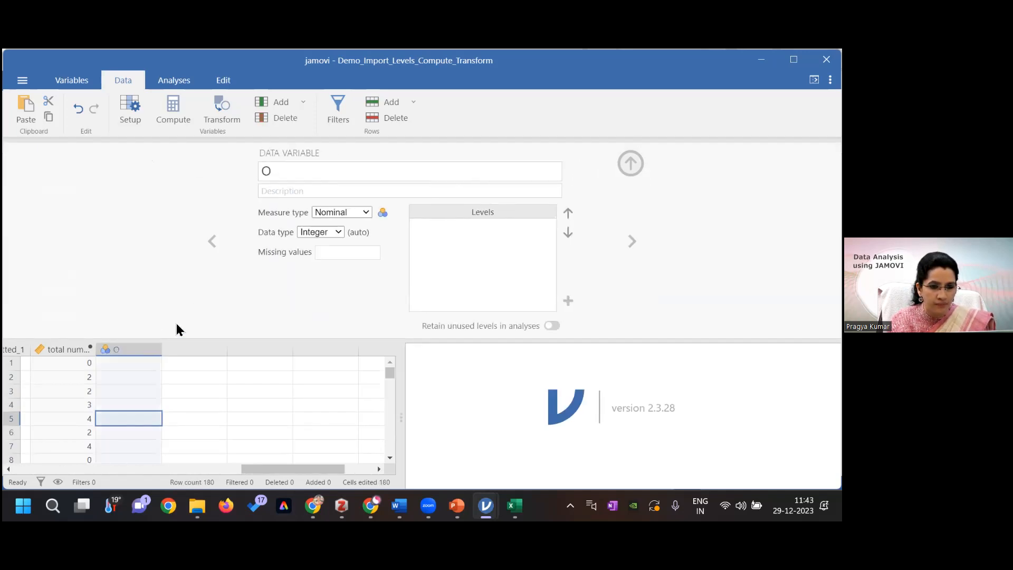
double_click(290, 171)
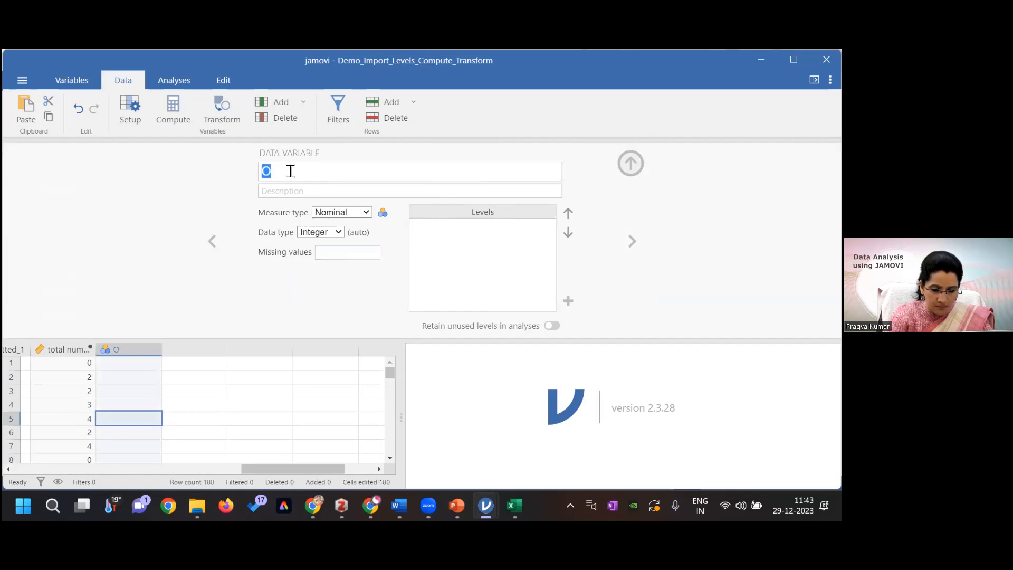
text(father age)
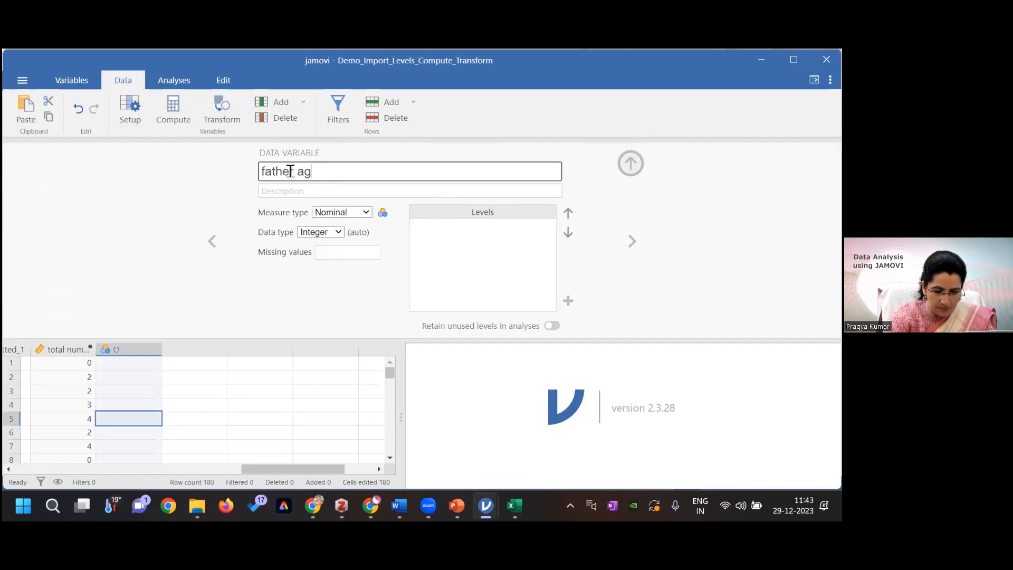
click(367, 214)
click(350, 261)
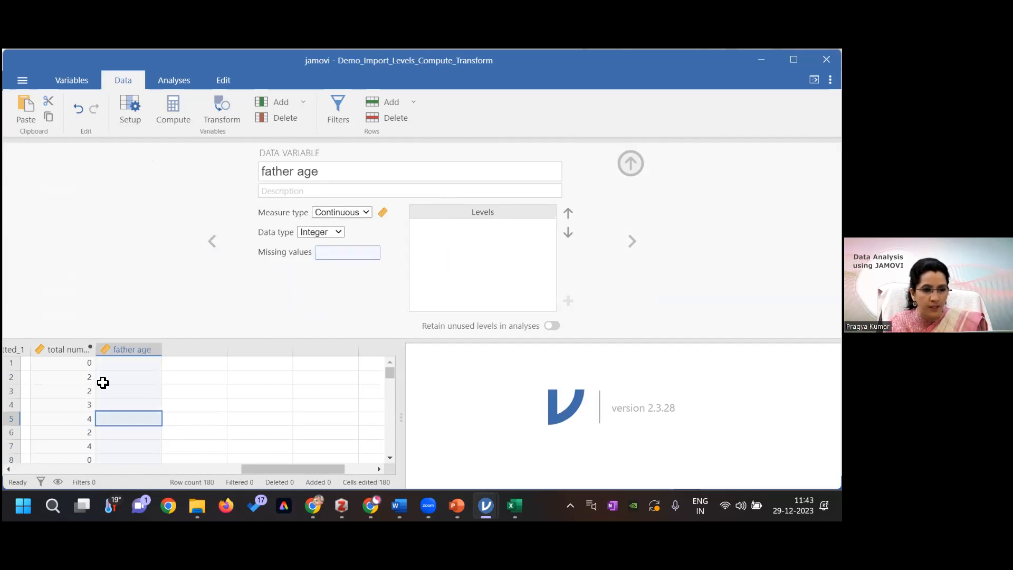
Enter 40, 50, 45, 35 and 57 in the first five rows of the father age column.
click(136, 368)
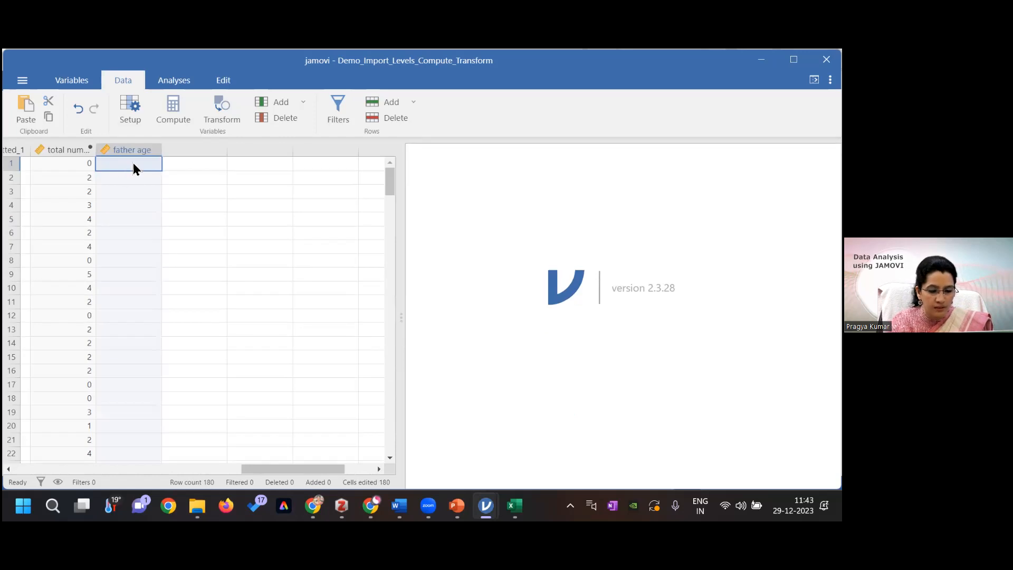
text(40)
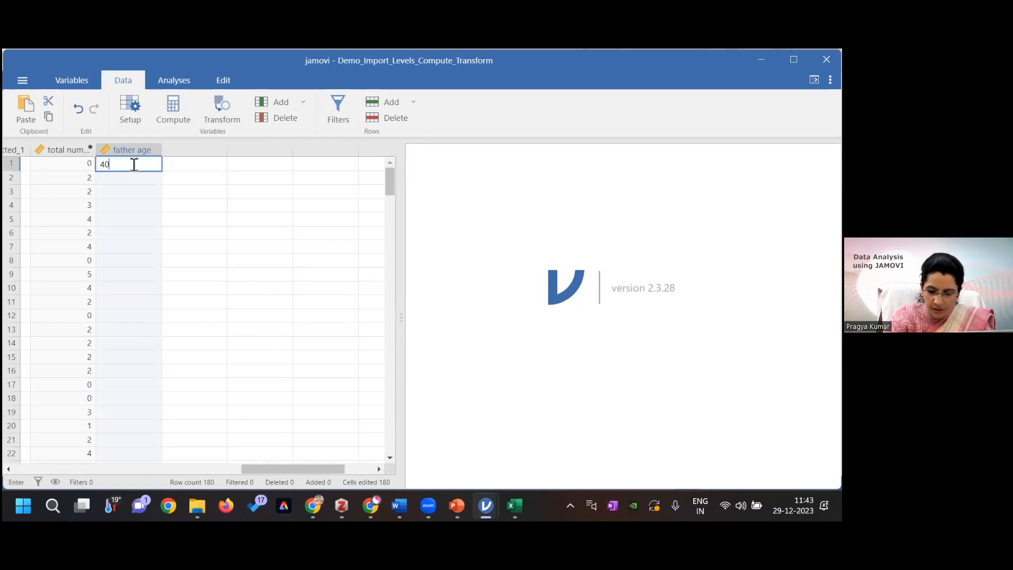
key(Return)
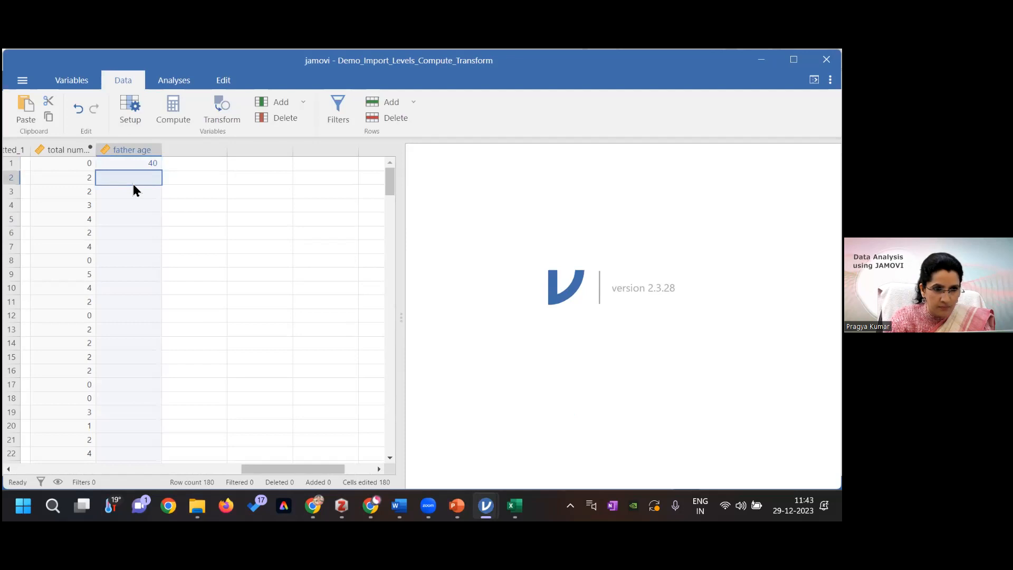
text(50)
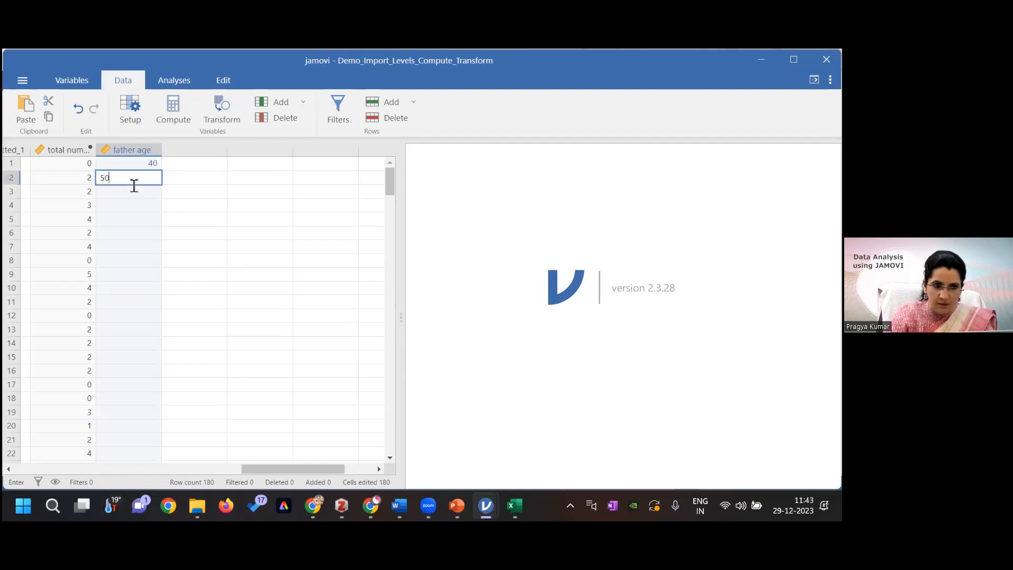
key(Return)
text(45)
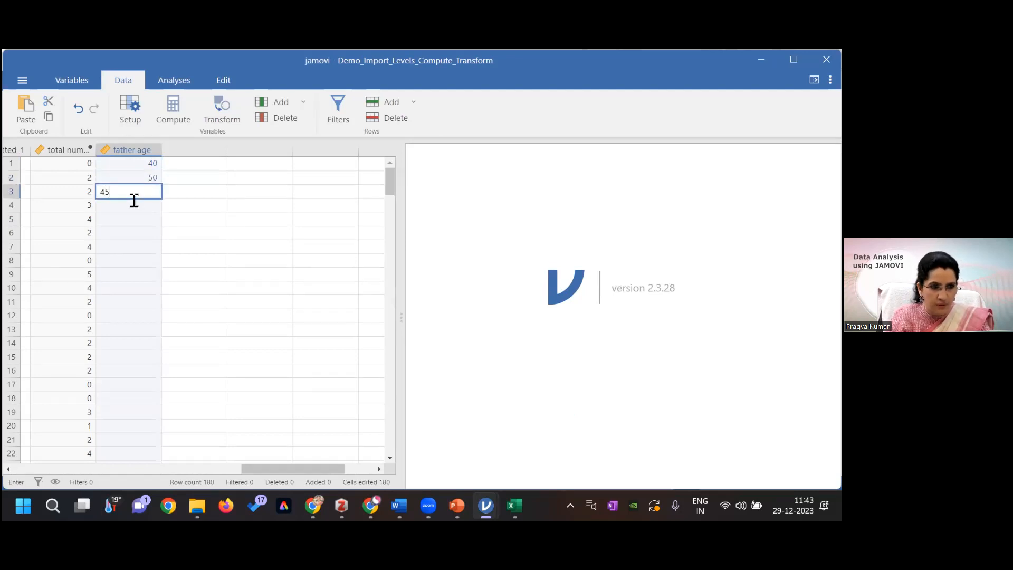
key(Return)
text(35)
key(Return)
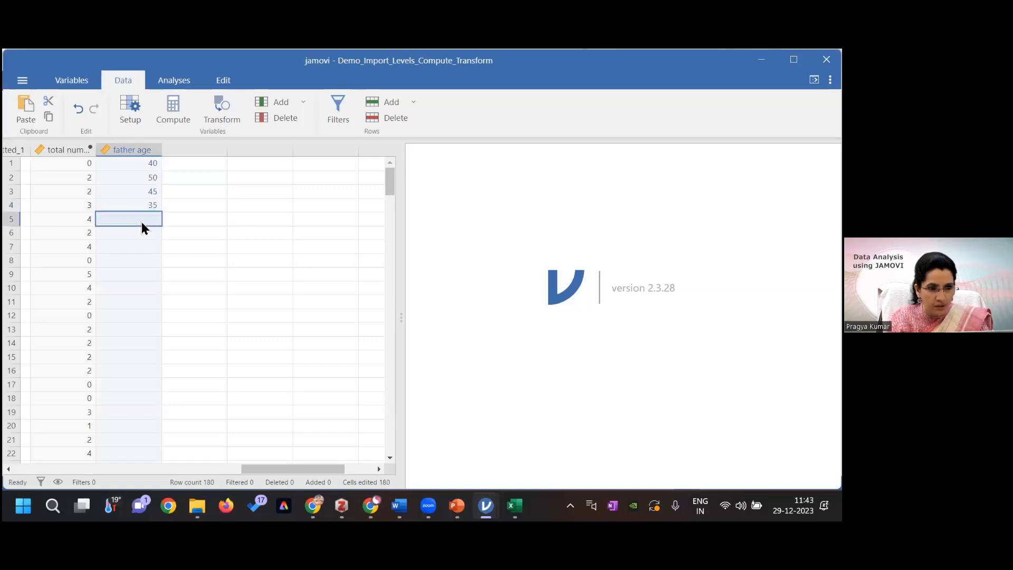
text(57)
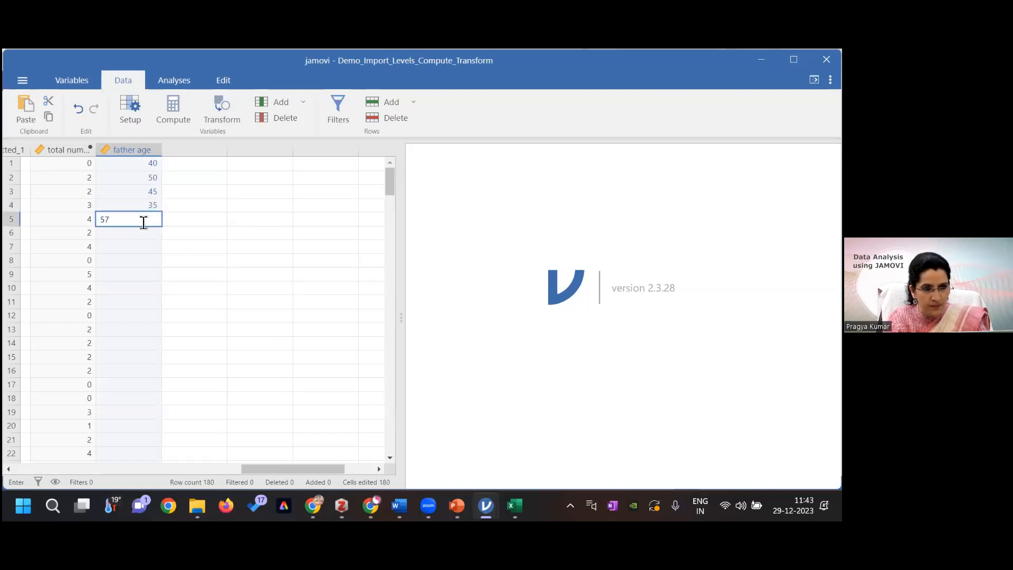
key(Return)
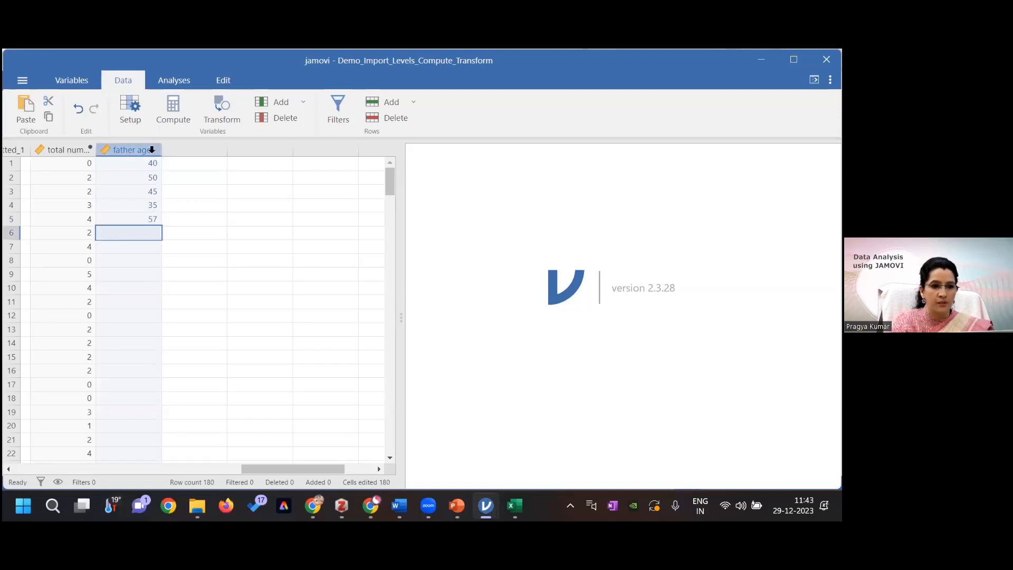
Create a transformed variable from father age and name it 'father age cat'.
click(148, 151)
double_click(148, 151)
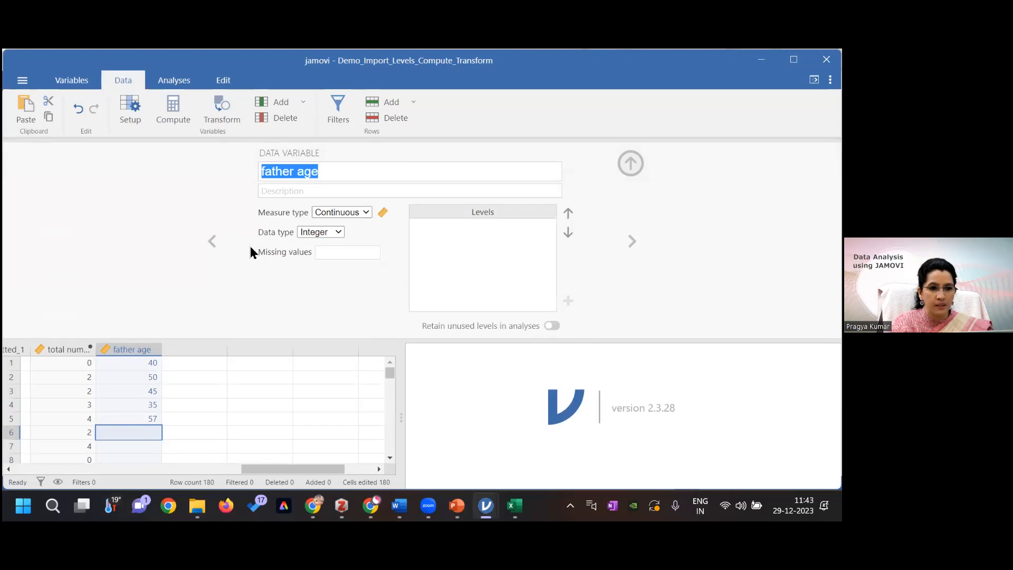
click(629, 165)
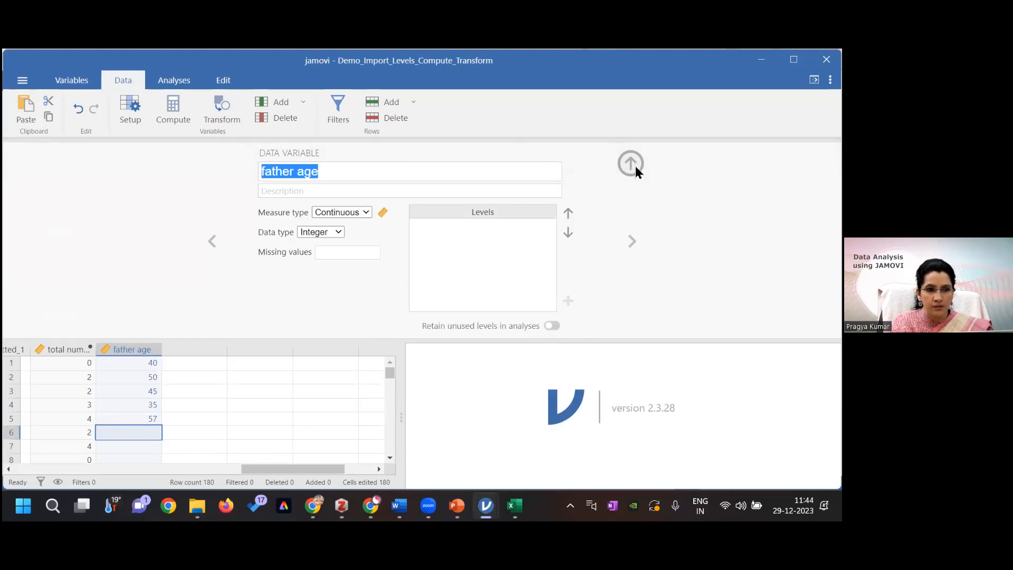
click(221, 110)
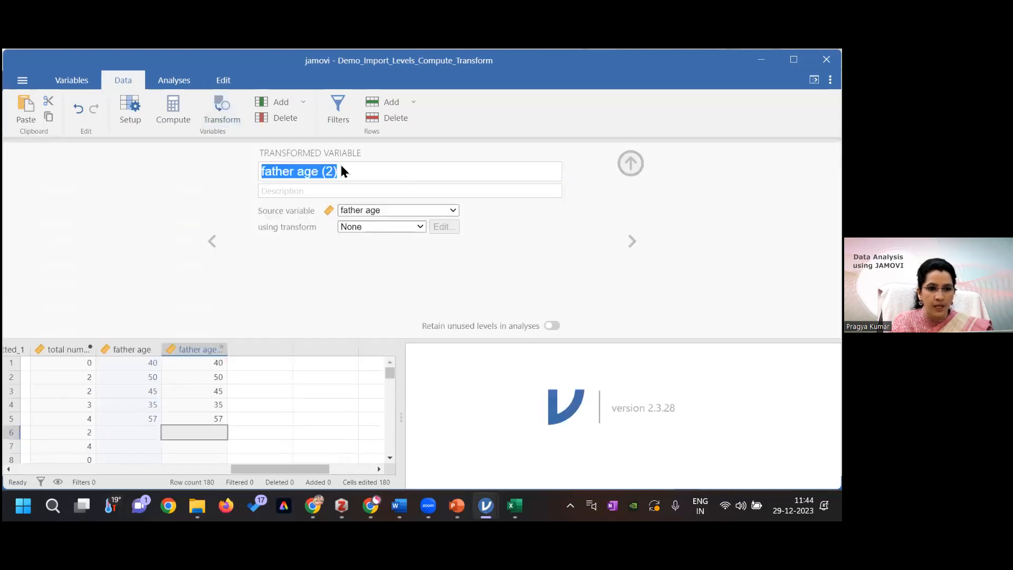
click(358, 174)
key(BackSpace)
key(BackSpace)
key(BackSpace)
key(BackSpace)
text(t)
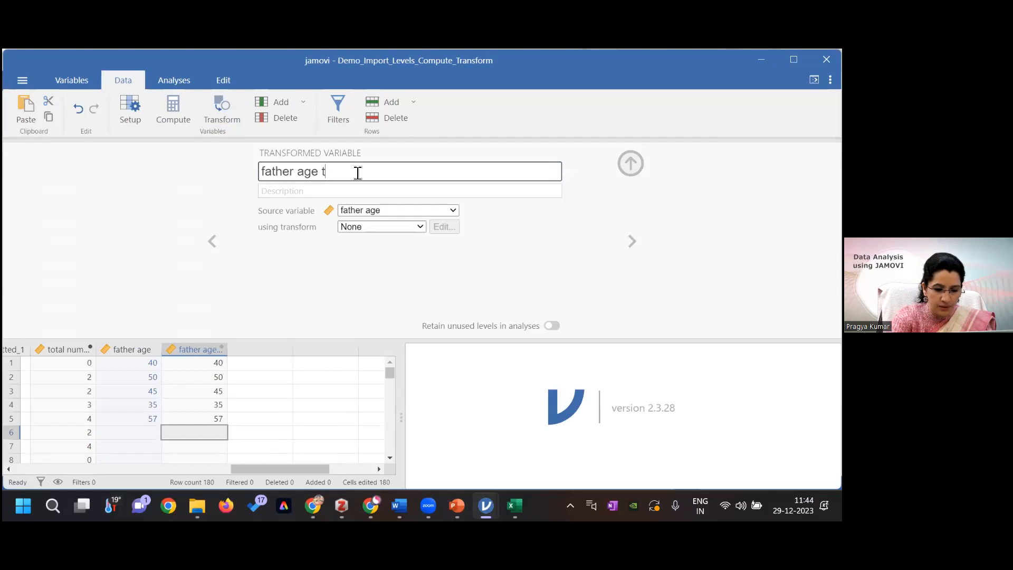
key(BackSpace)
text(cat)
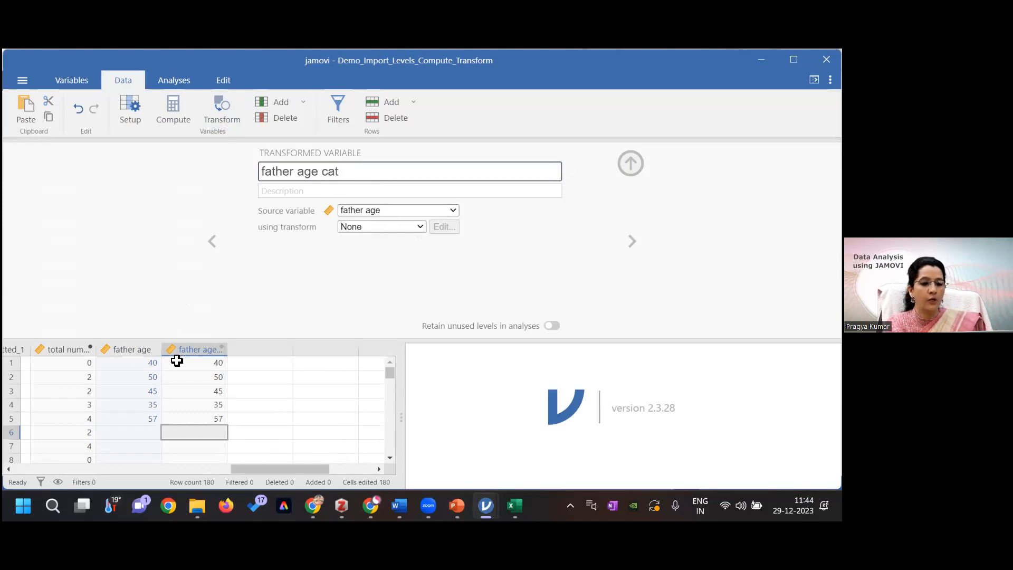
Apply the existing age transformation to father age cat and close the variable editor.
click(421, 227)
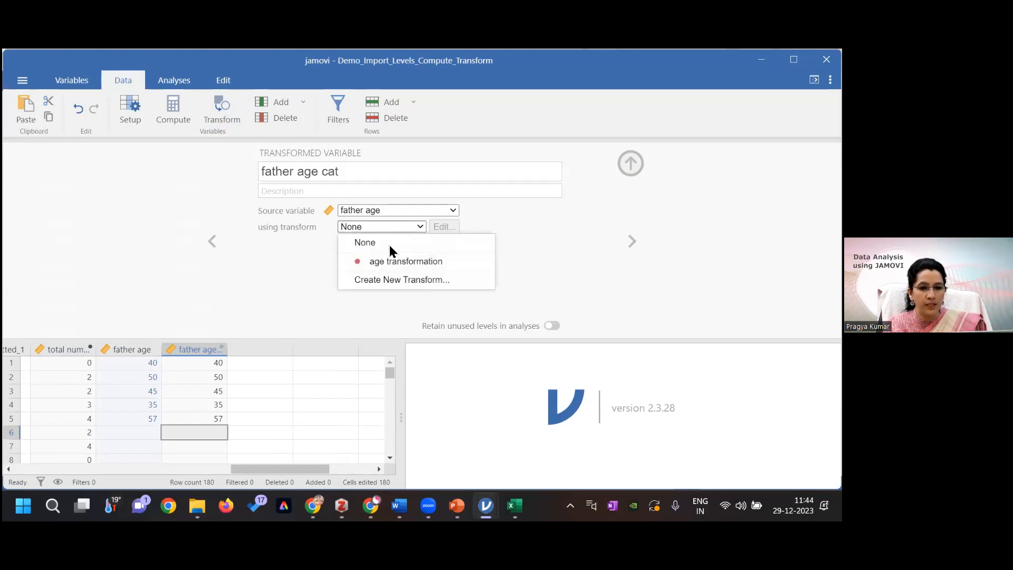
click(388, 262)
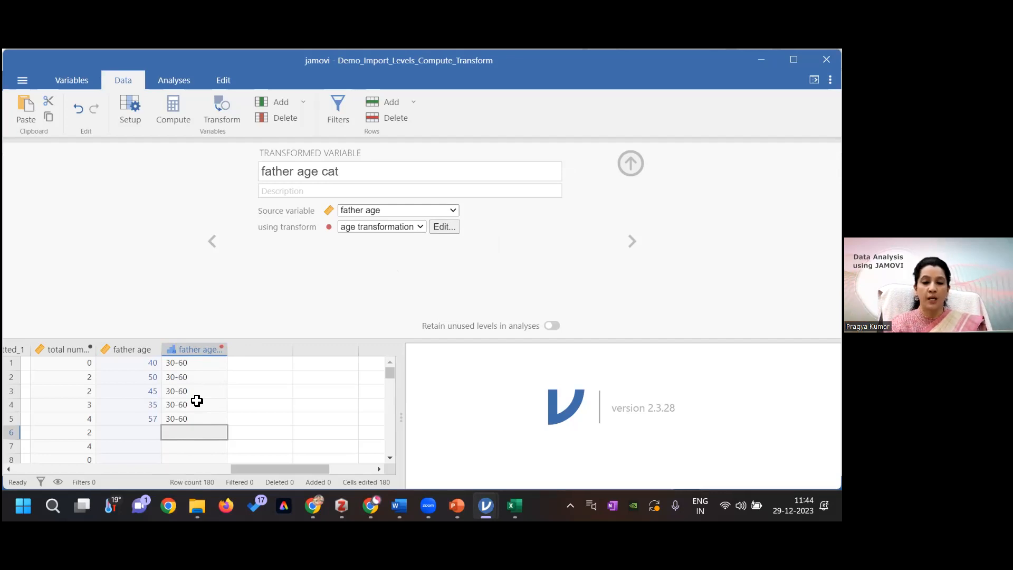
click(420, 227)
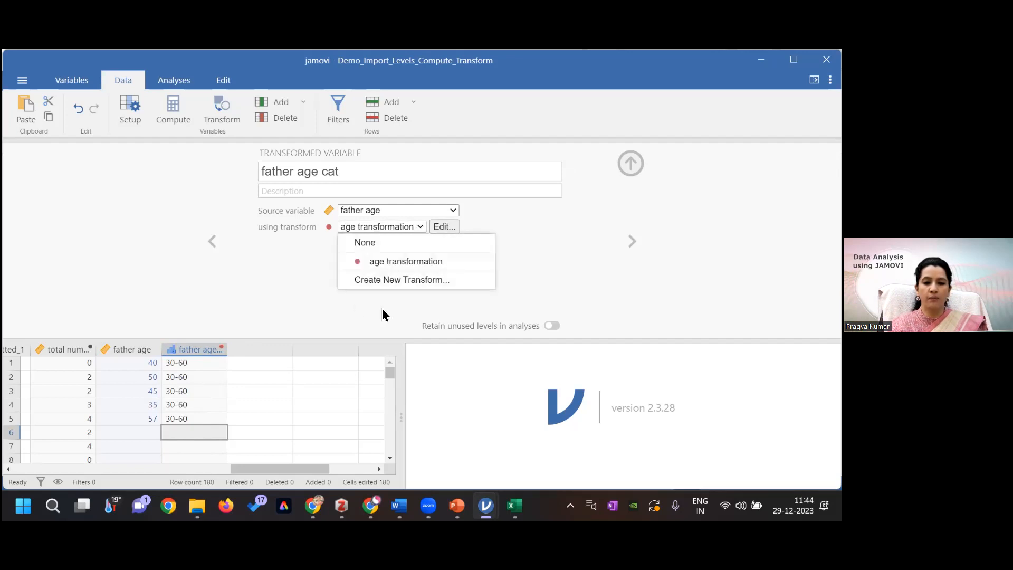
click(565, 265)
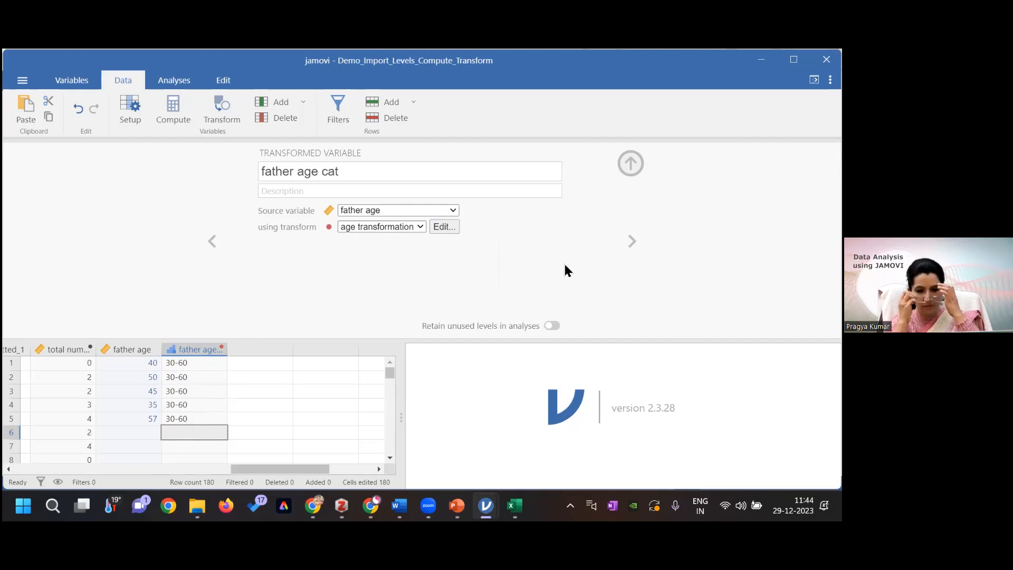
click(630, 163)
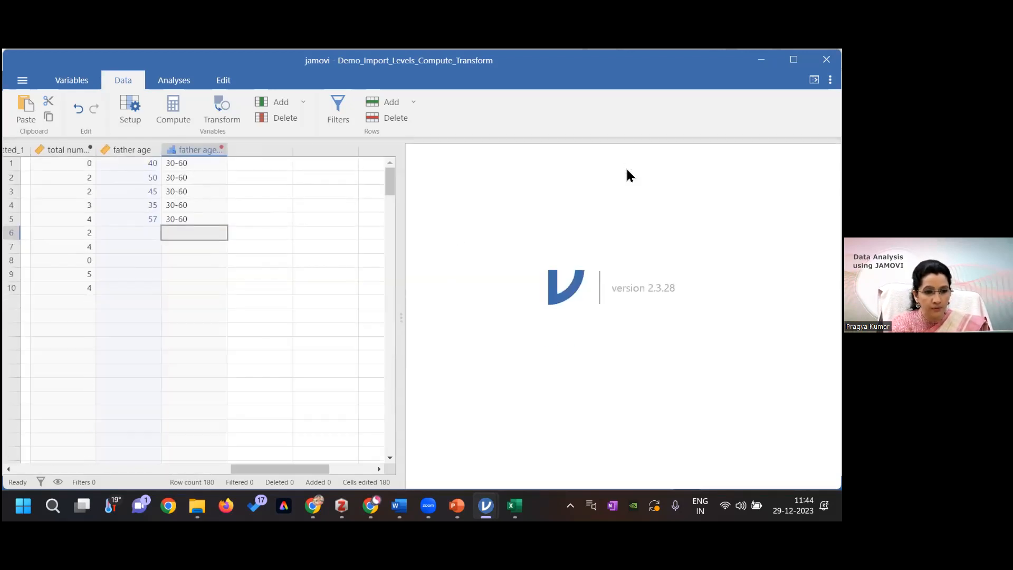
Set the Age value in row 153 to 61 and check the age category in the same row.
drag(388, 210, 388, 350)
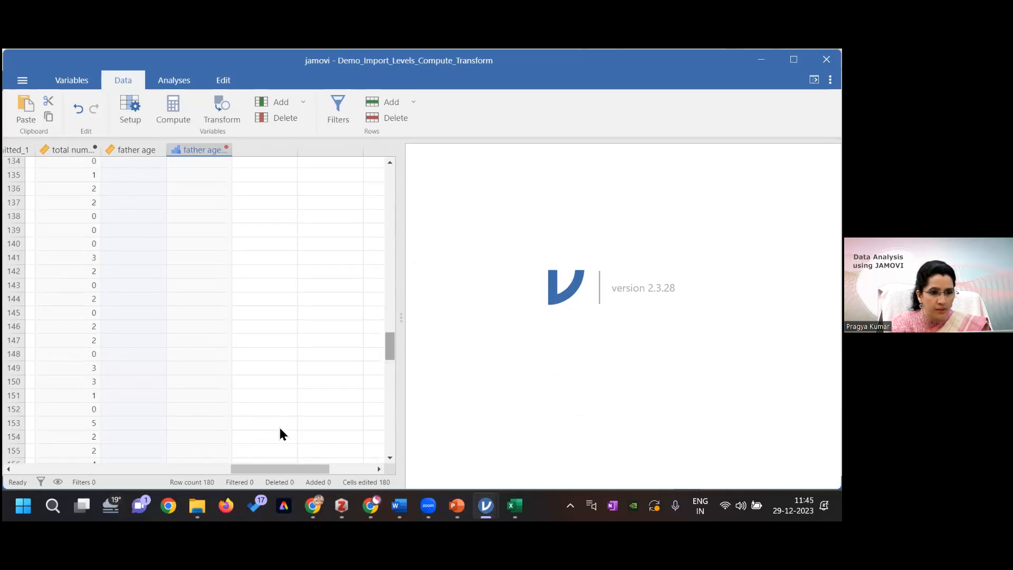
drag(236, 474, 106, 457)
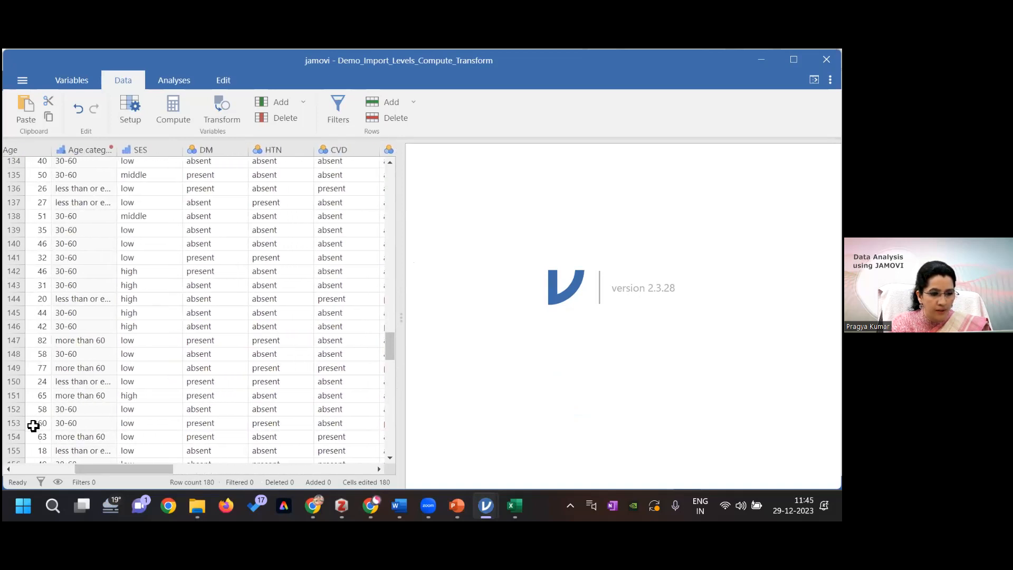
click(76, 426)
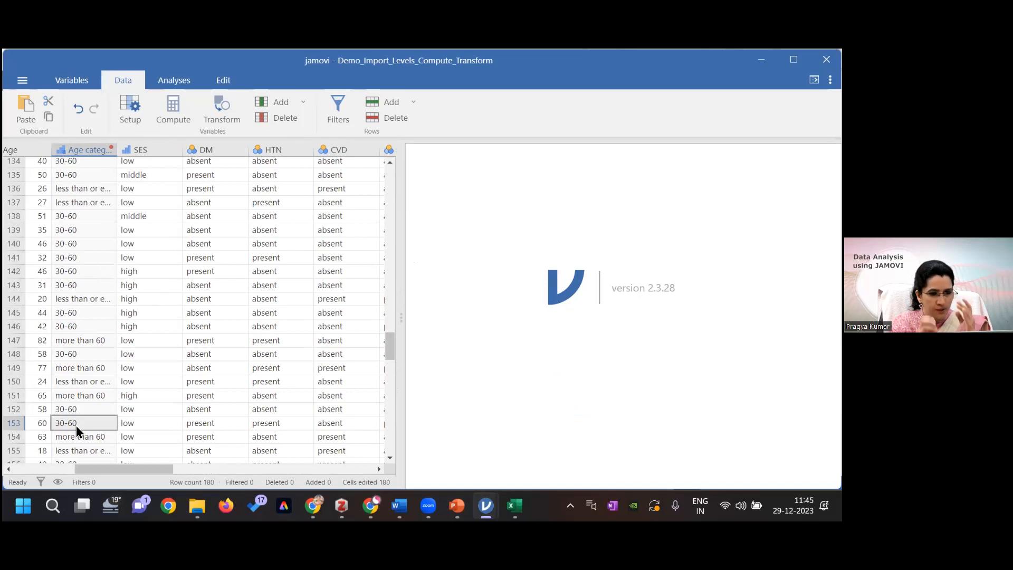
click(36, 425)
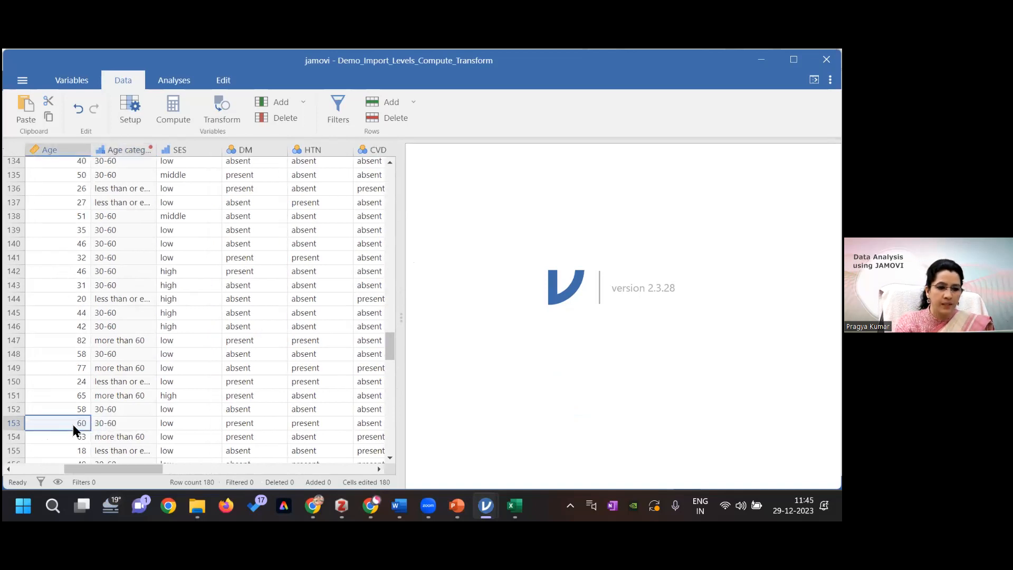
click(130, 428)
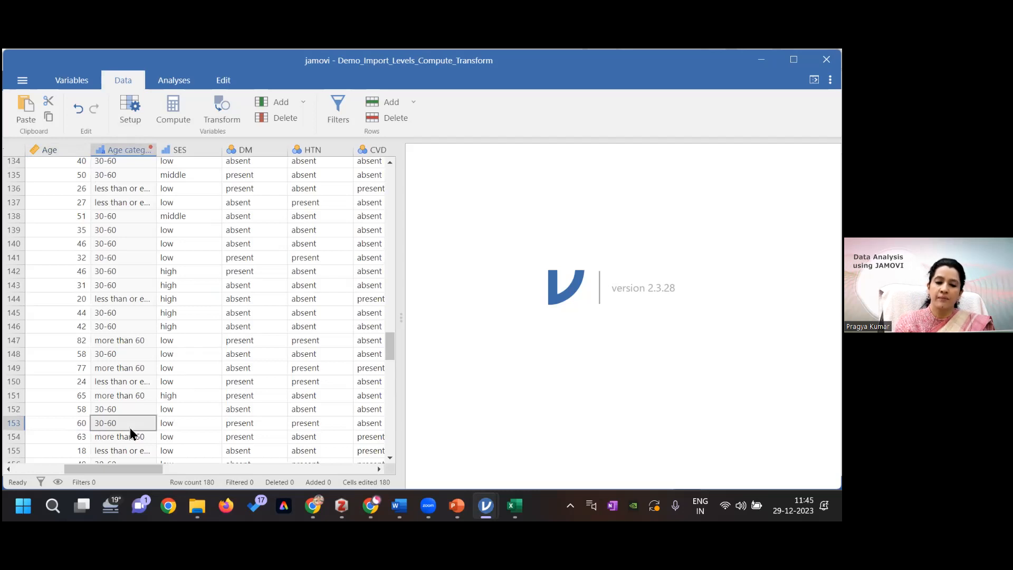
click(80, 424)
text(61)
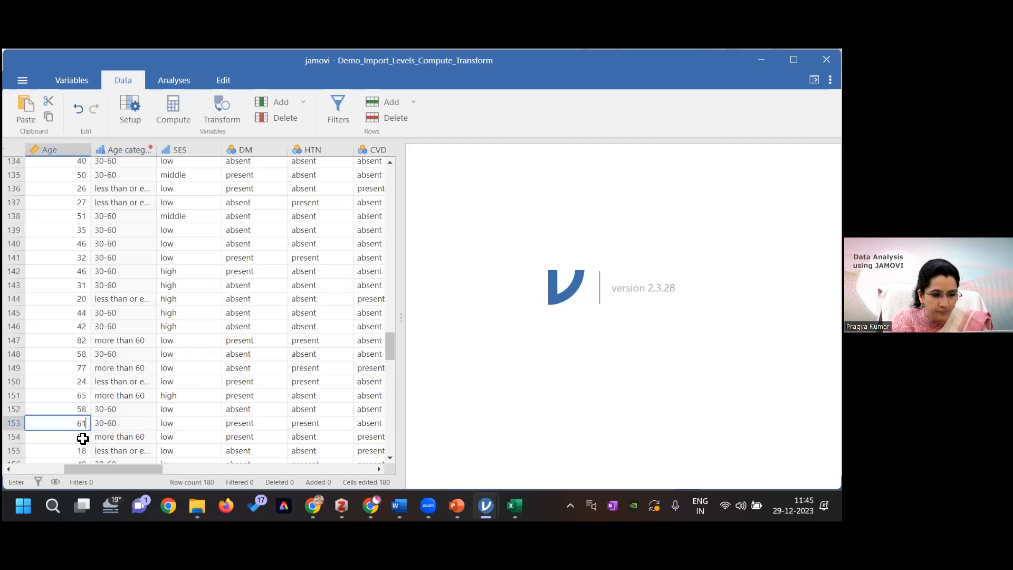
key(Return)
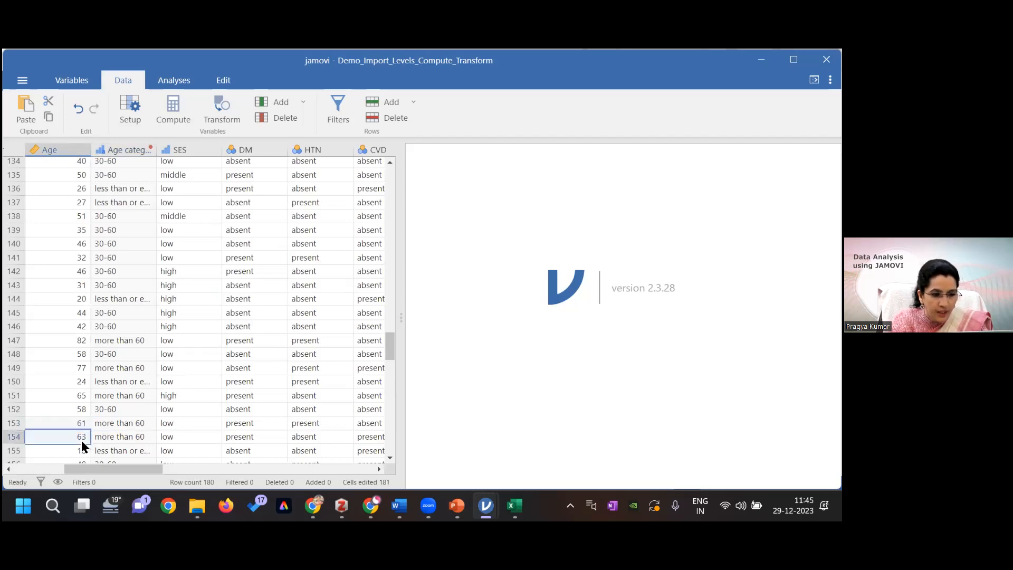
click(129, 425)
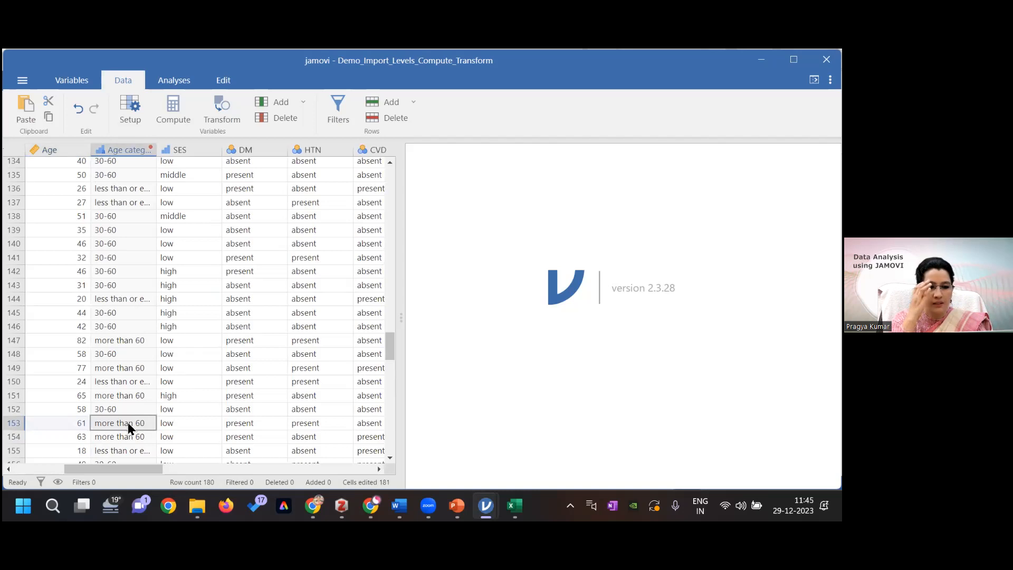